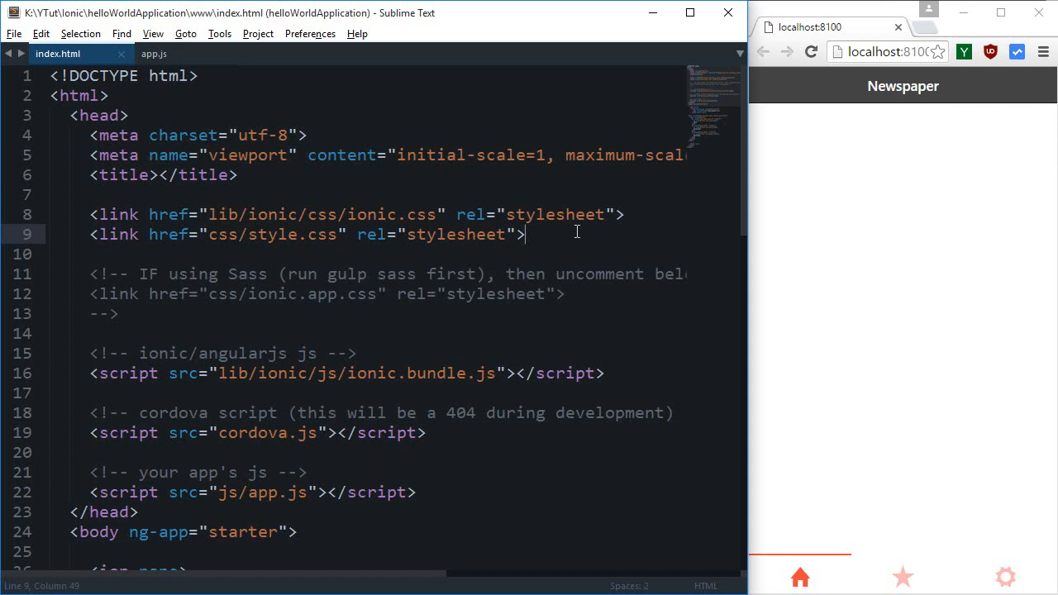
# - Check the news JSON feed in a browser tab, close it and return to index.html
pyautogui.click(926, 27)
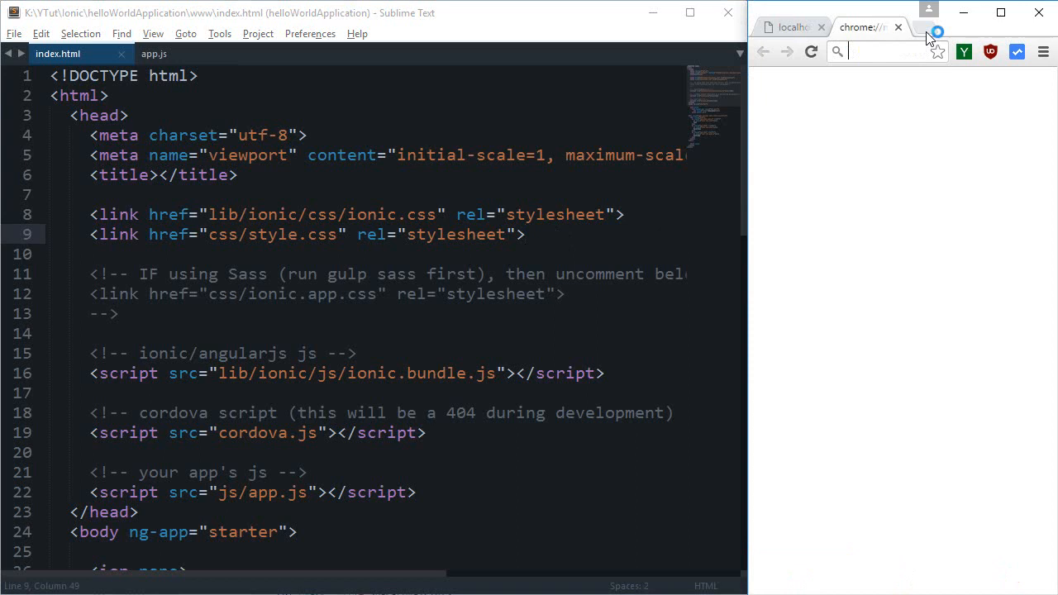
pyautogui.write('cdamn/news.php')
pyautogui.press('Return')
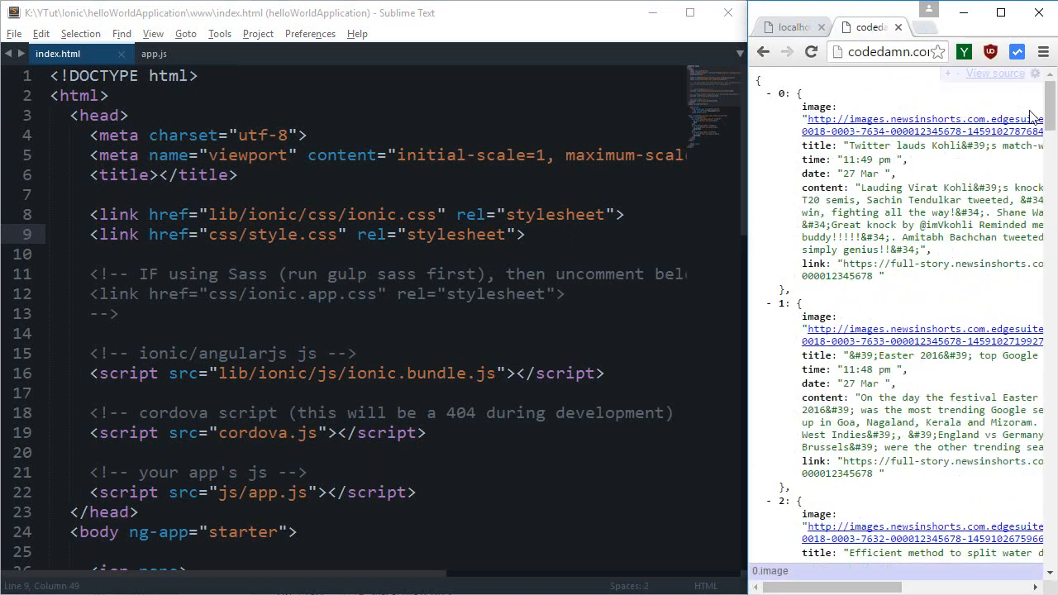
pyautogui.moveTo(1050, 99)
pyautogui.mouseDown()
pyautogui.moveTo(1050, 542)
pyautogui.moveTo(1050, 91)
pyautogui.mouseUp()
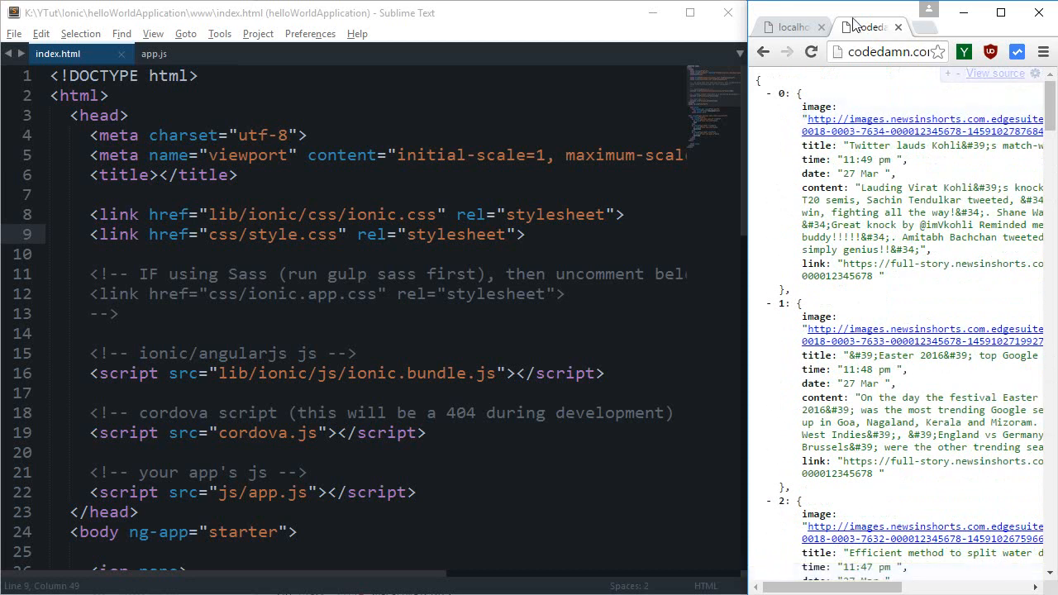
pyautogui.hotkey('ctrl', 'w')
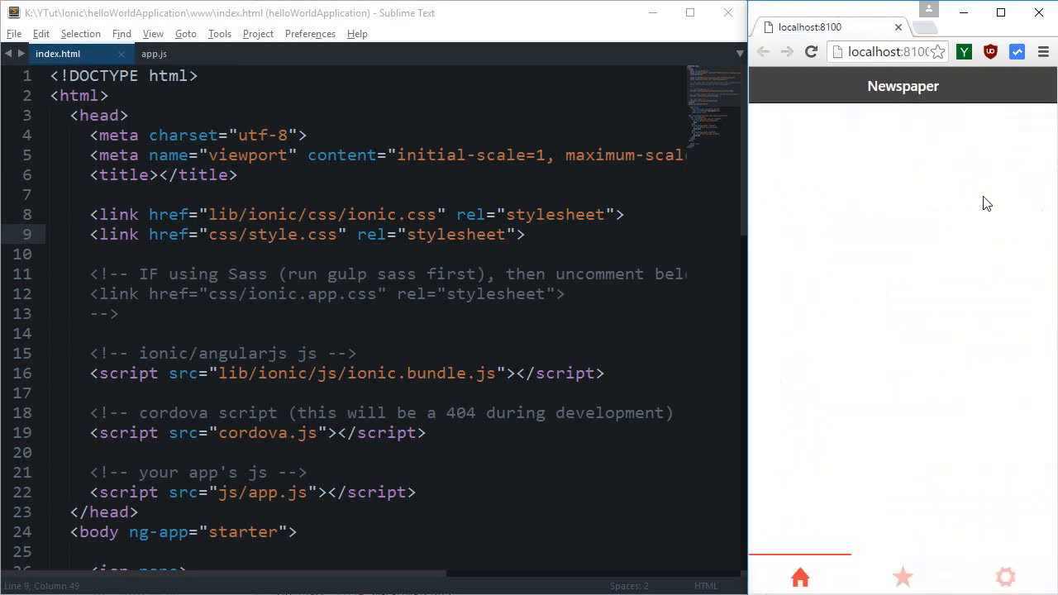
pyautogui.click(485, 331)
pyautogui.scroll(-3, 463, 325)
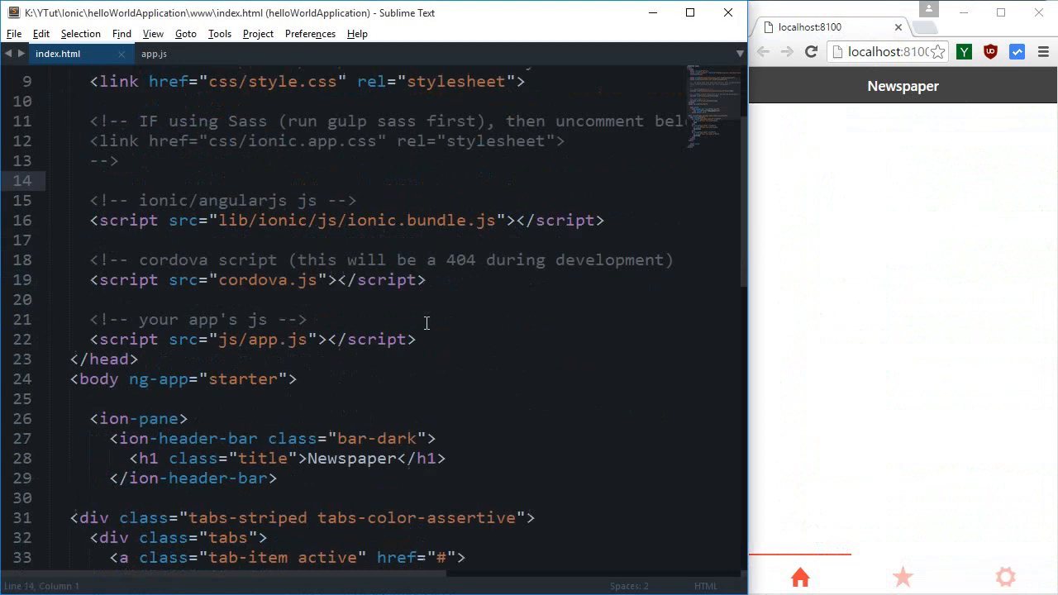
pyautogui.scroll(-1, 446, 322)
pyautogui.scroll(-2, 430, 323)
pyautogui.scroll(-1, 427, 323)
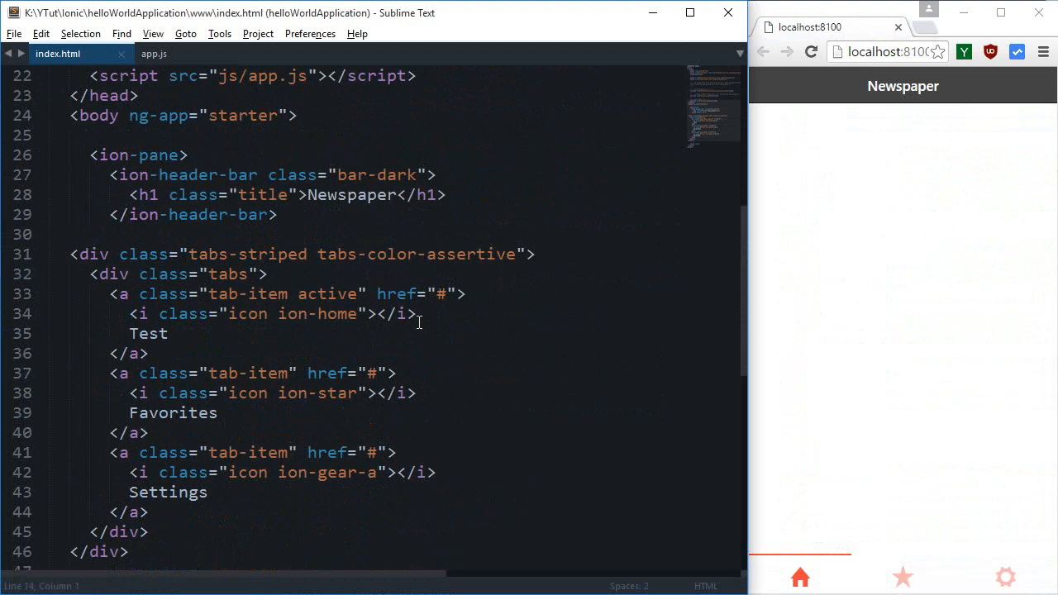
# - Remove the tabs-striped div block and the leftover blank lines from index.html
pyautogui.click(201, 254)
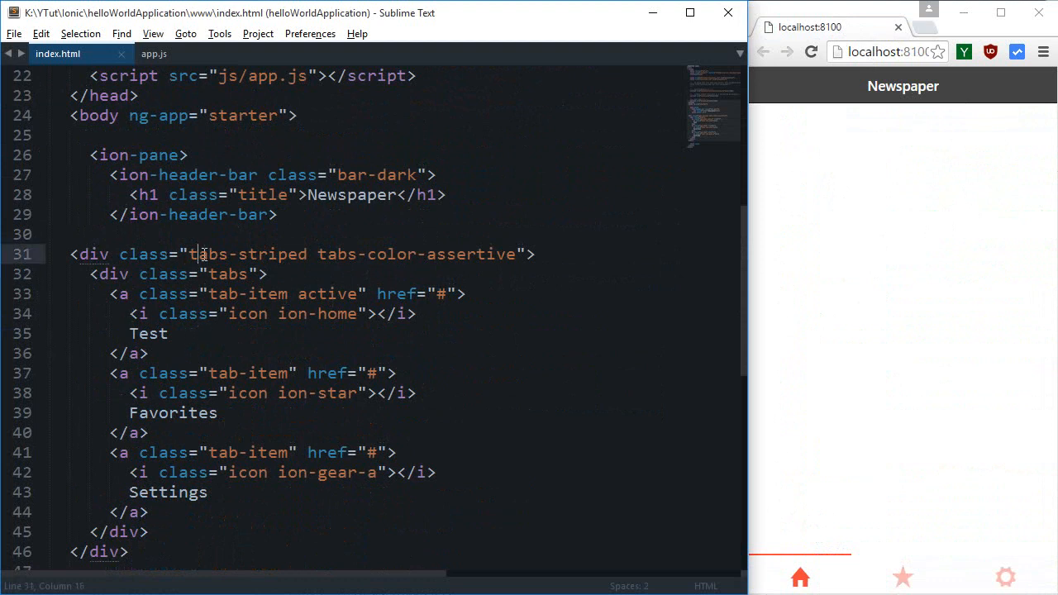
pyautogui.scroll(-2, 101, 275)
pyautogui.scroll(1, 158, 430)
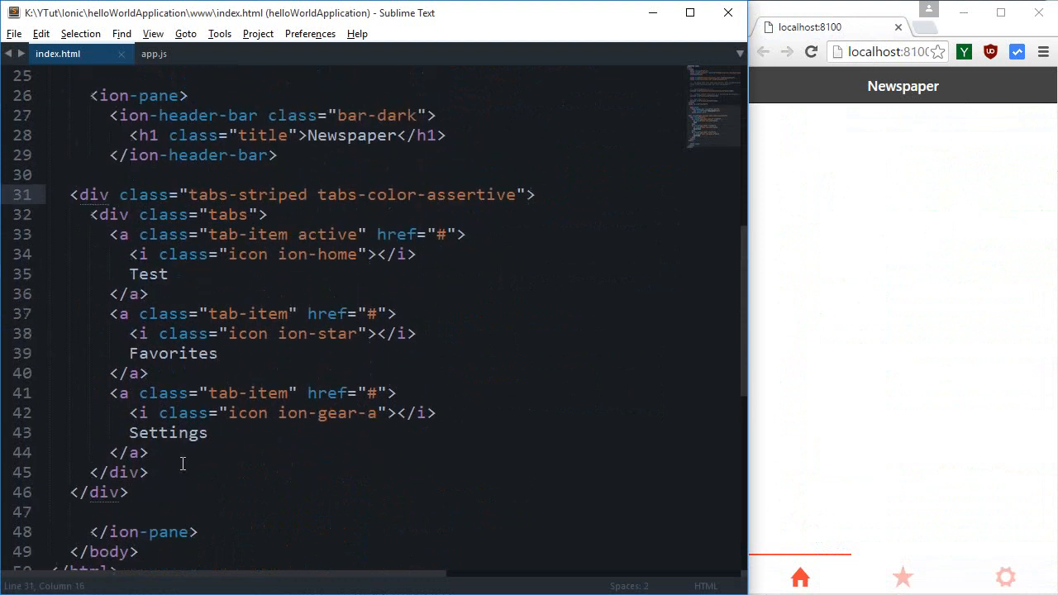
pyautogui.moveTo(132, 493); pyautogui.dragTo(51, 194)
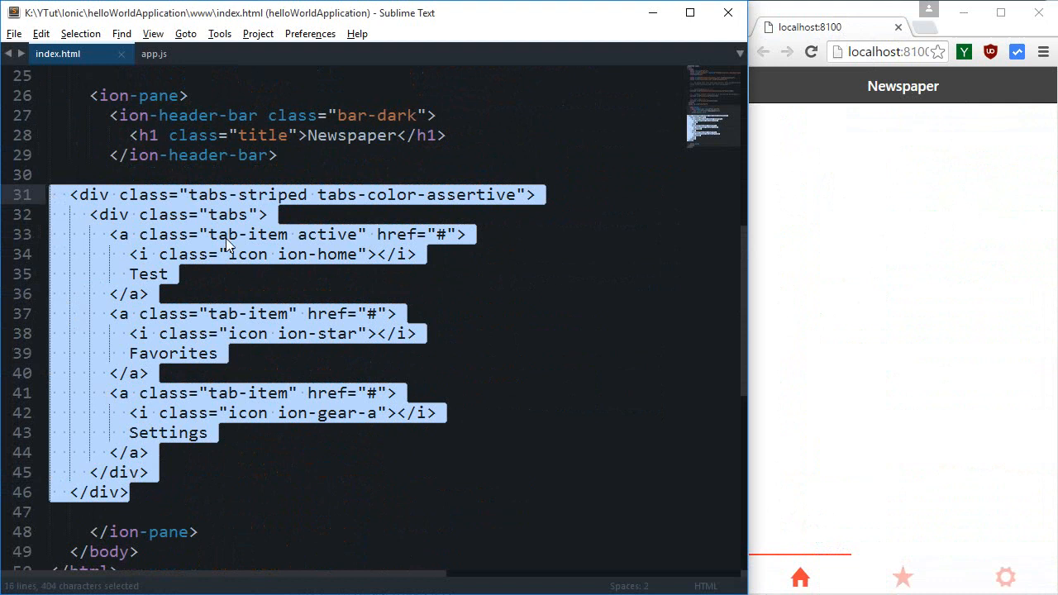
pyautogui.press('Delete')
pyautogui.press('Delete')
pyautogui.press('BackSpace')
pyautogui.press('BackSpace')
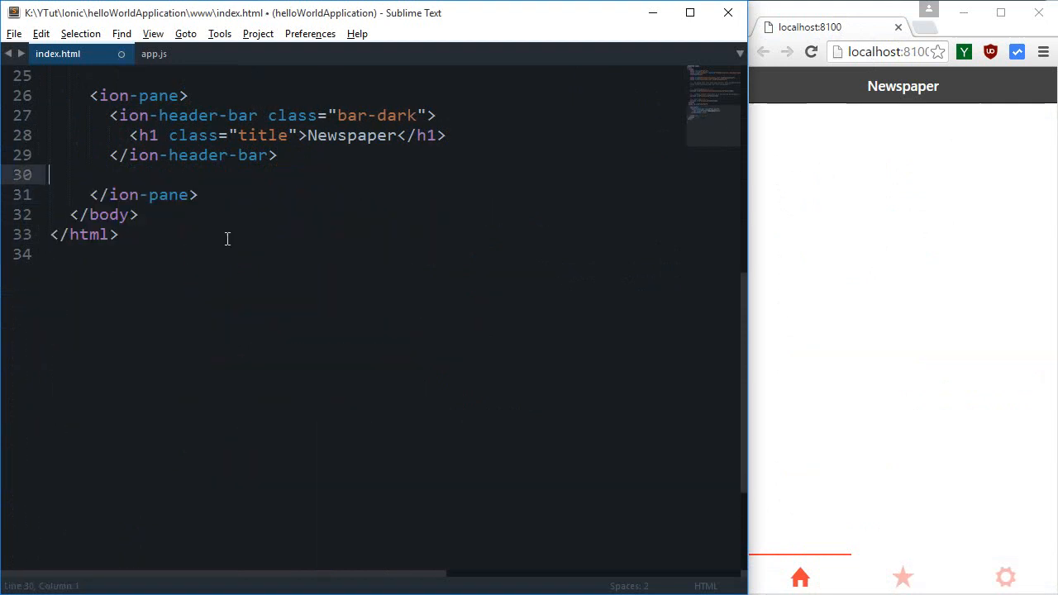
pyautogui.write('<ion-')
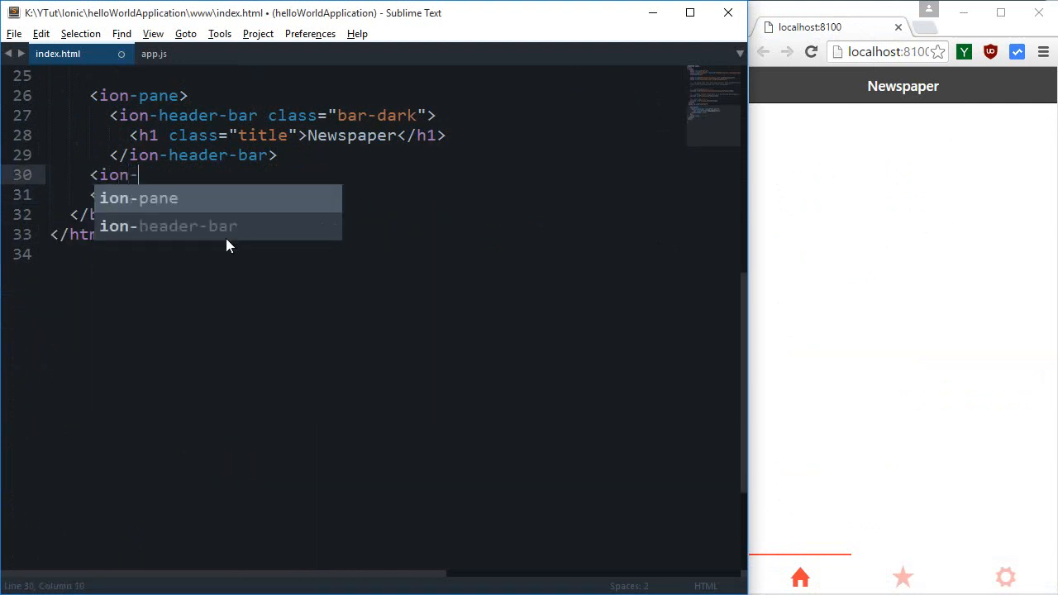
pyautogui.write('content>')
# - Add an empty <ion-content></ion-content> element under the Newspaper header and save
pyautogui.press('Return')
pyautogui.press('Return')
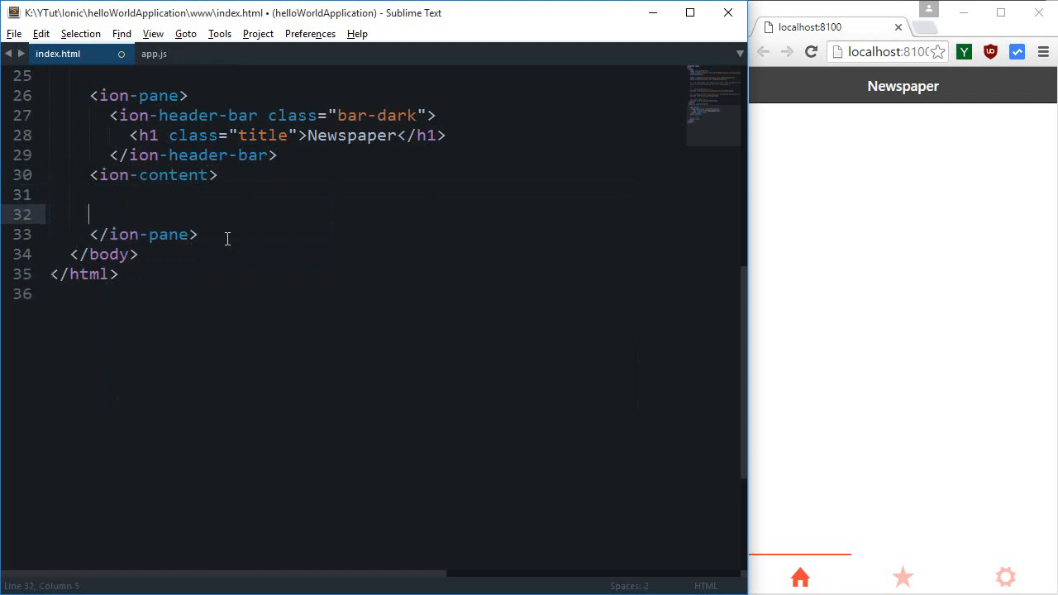
pyautogui.write('</')
pyautogui.hotkey('ctrl', 's')
pyautogui.press('Up')
pyautogui.press('Tab')
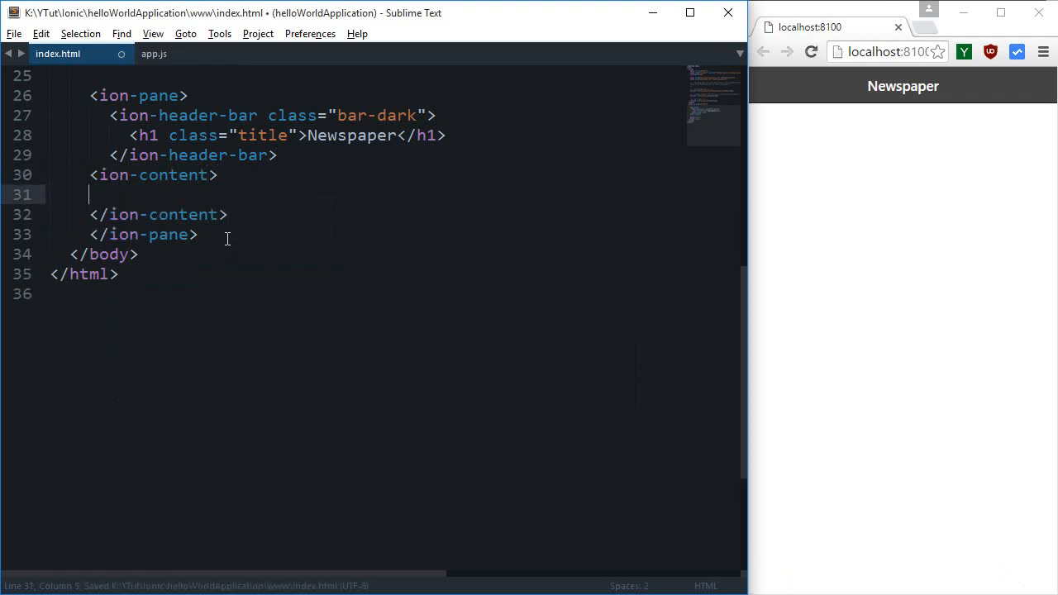
pyautogui.hotkey('ctrl', 's')
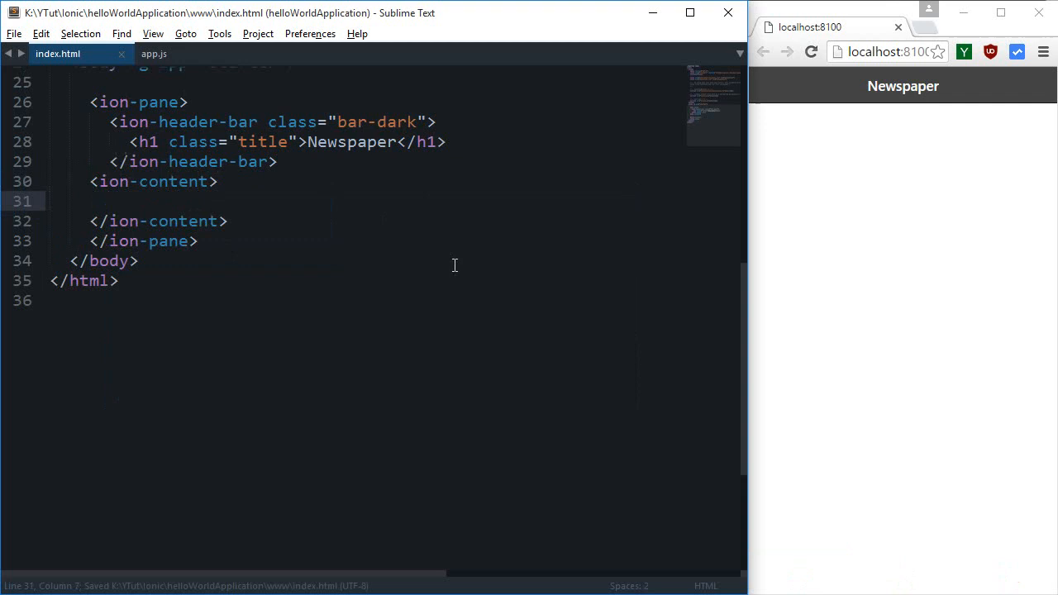
pyautogui.scroll(3, 457, 292)
pyautogui.scroll(3, 458, 292)
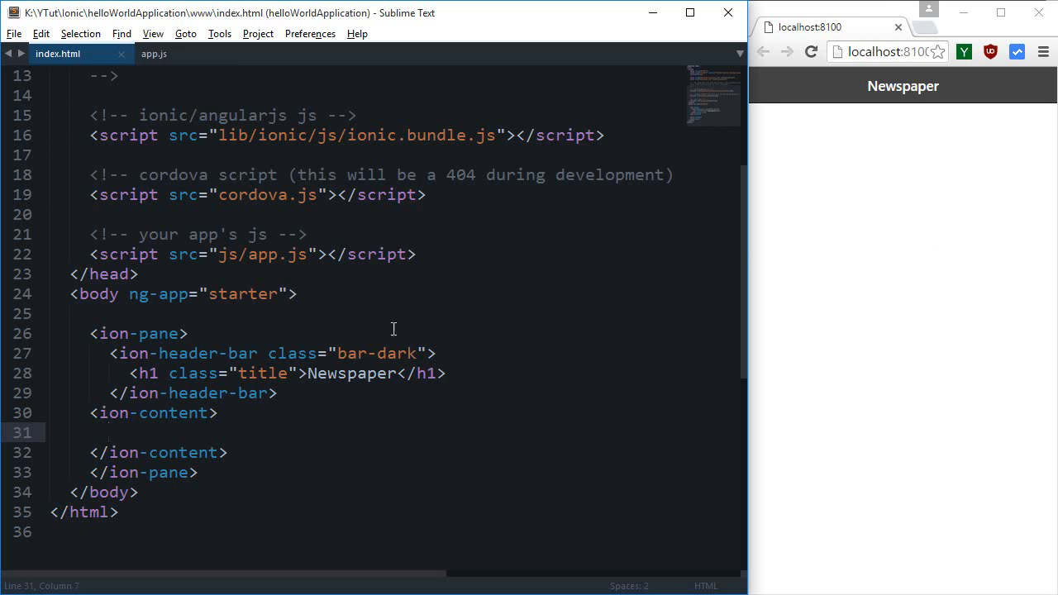
pyautogui.scroll(-1, 230, 354)
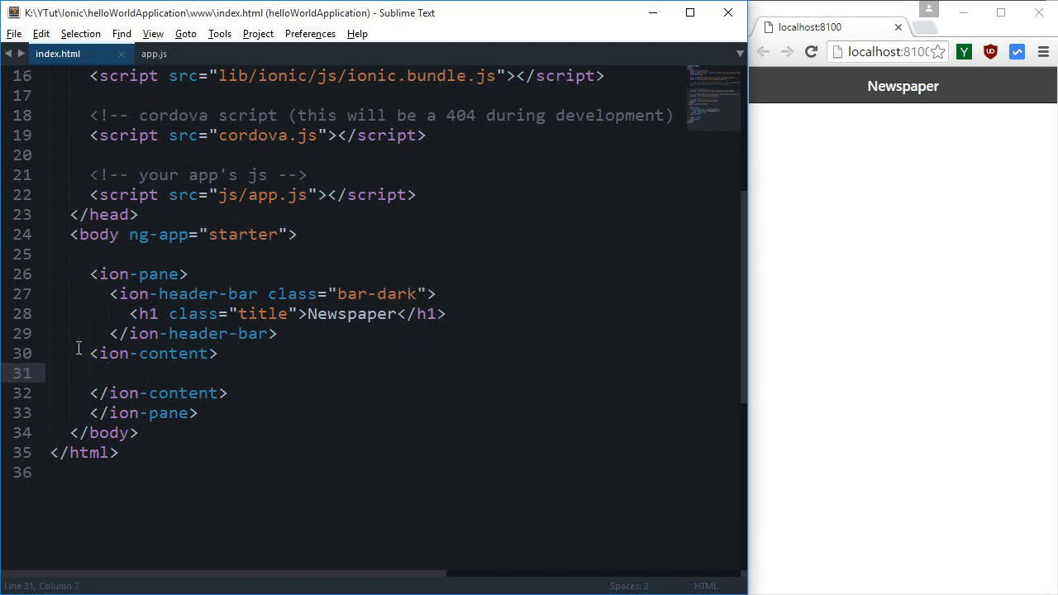
pyautogui.write('<ul ')
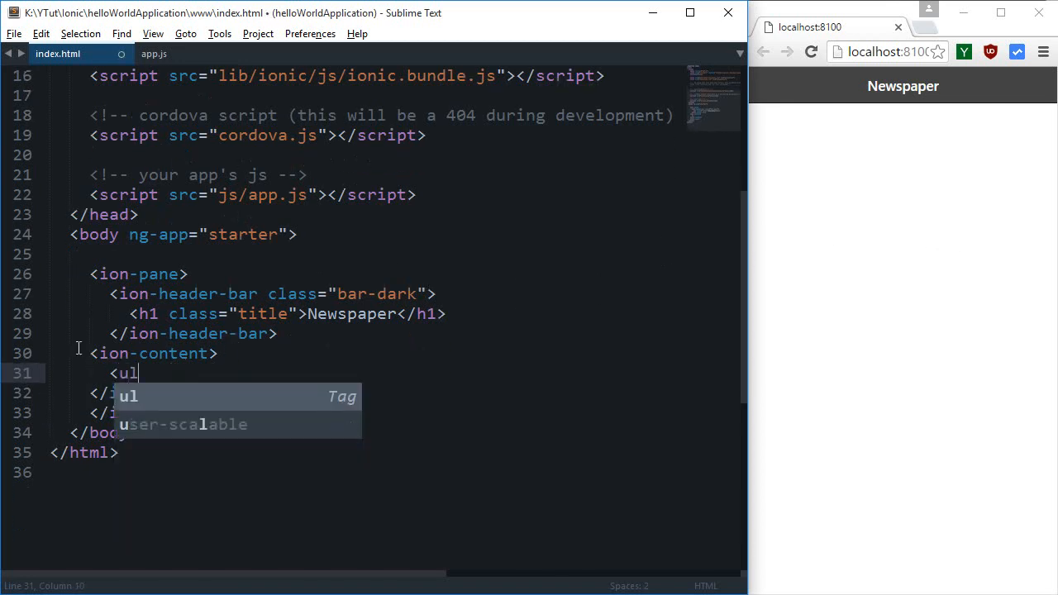
pyautogui.write('class="lis')
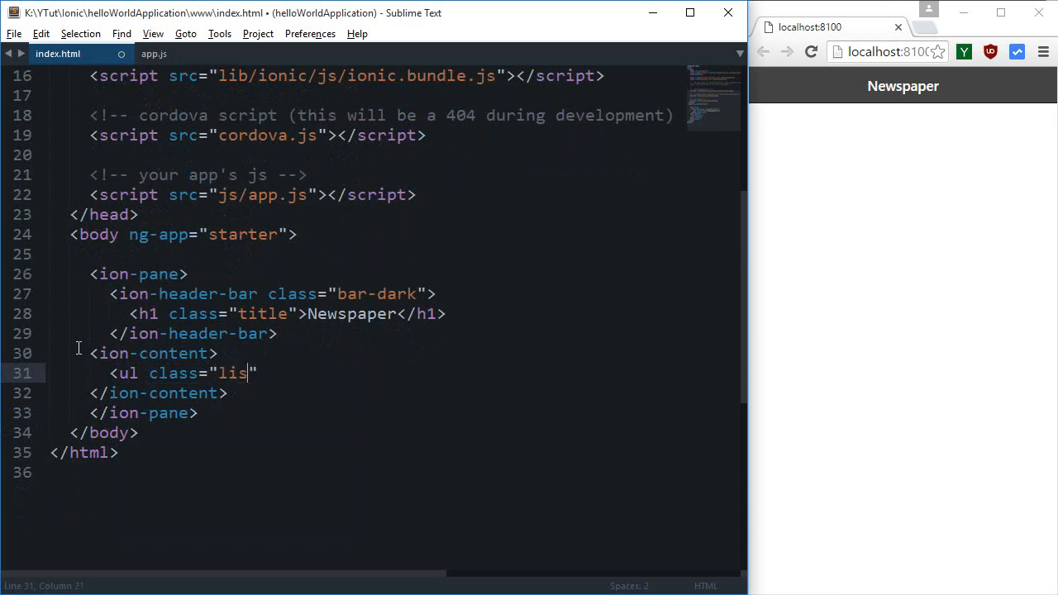
pyautogui.write('t">')
# - Add a <ul class="list"> with <li>Item 1</li> and <li>Item 2</li> inside ion-content, save, and check the preview
pyautogui.press('Return')
pyautogui.press('Return')
pyautogui.write('</ul>')
pyautogui.hotkey('ctrl', 's')
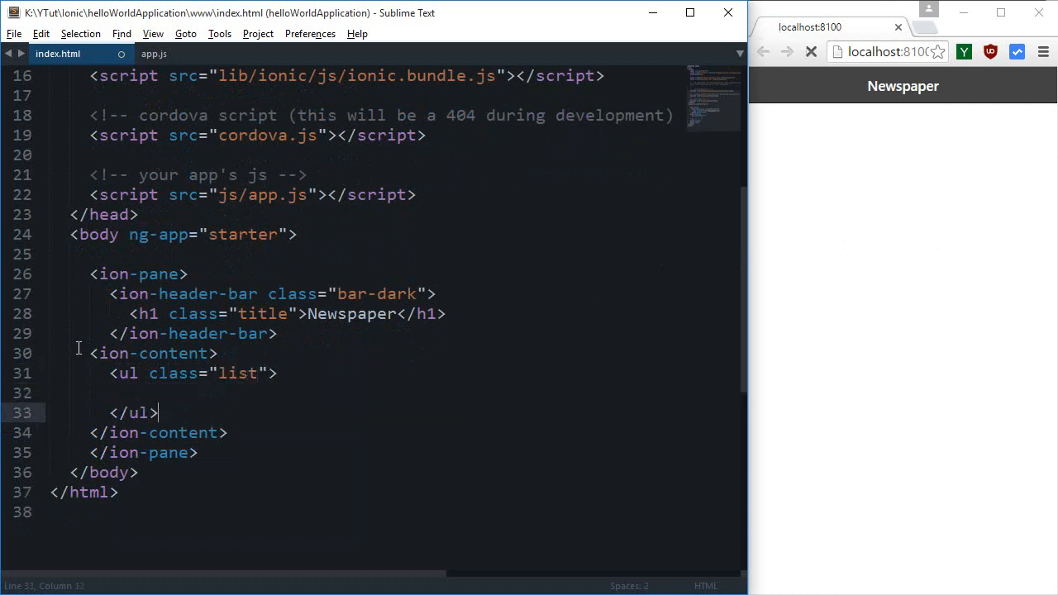
pyautogui.press('Up')
pyautogui.press('Tab')
pyautogui.write('<l')
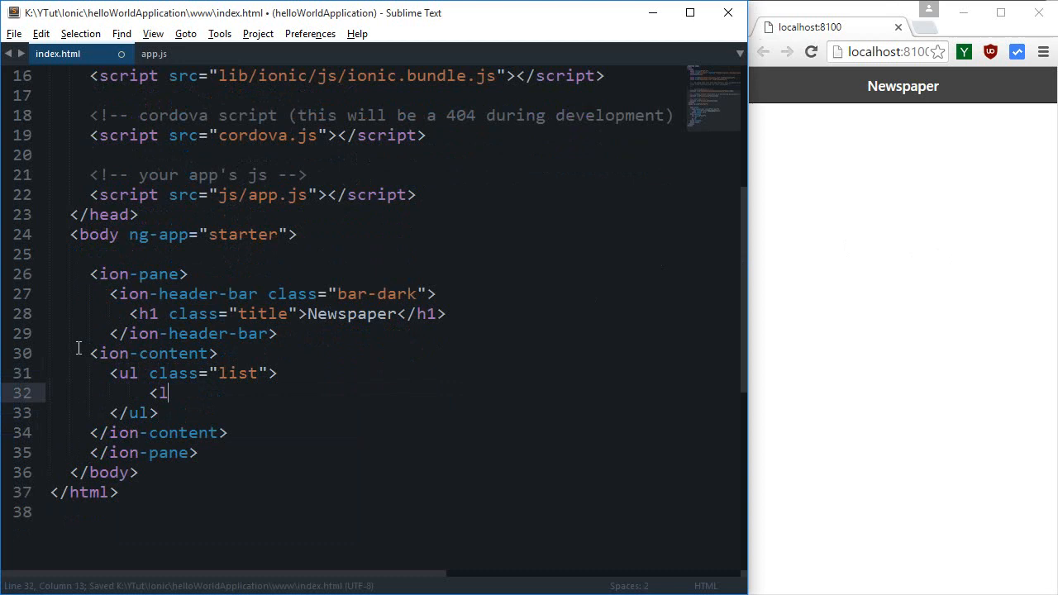
pyautogui.write('i>Item 1</li>')
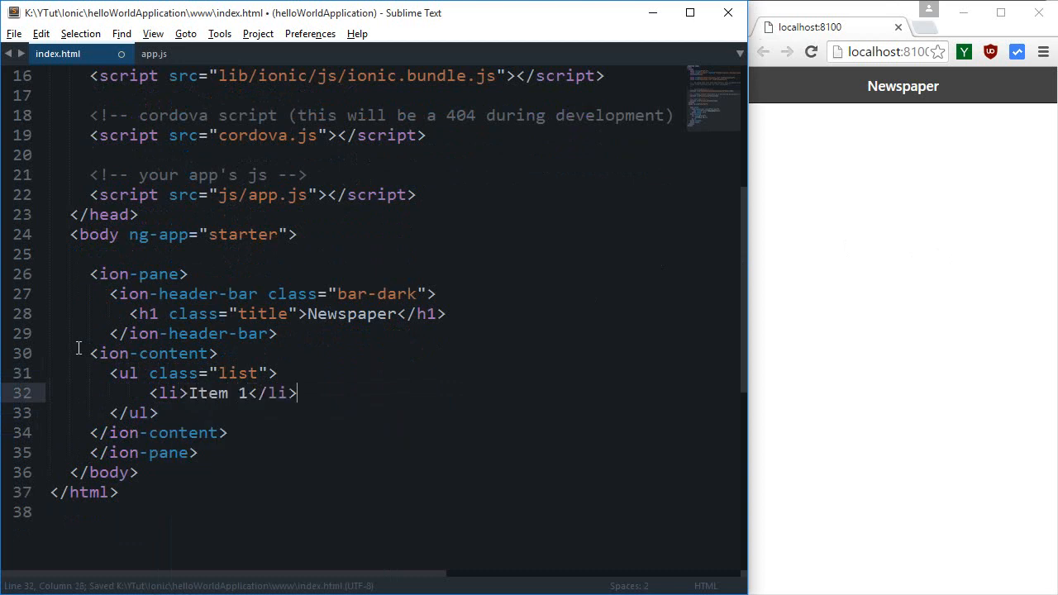
pyautogui.hotkey('ctrl', 's')
pyautogui.press('Return')
pyautogui.write('<li')
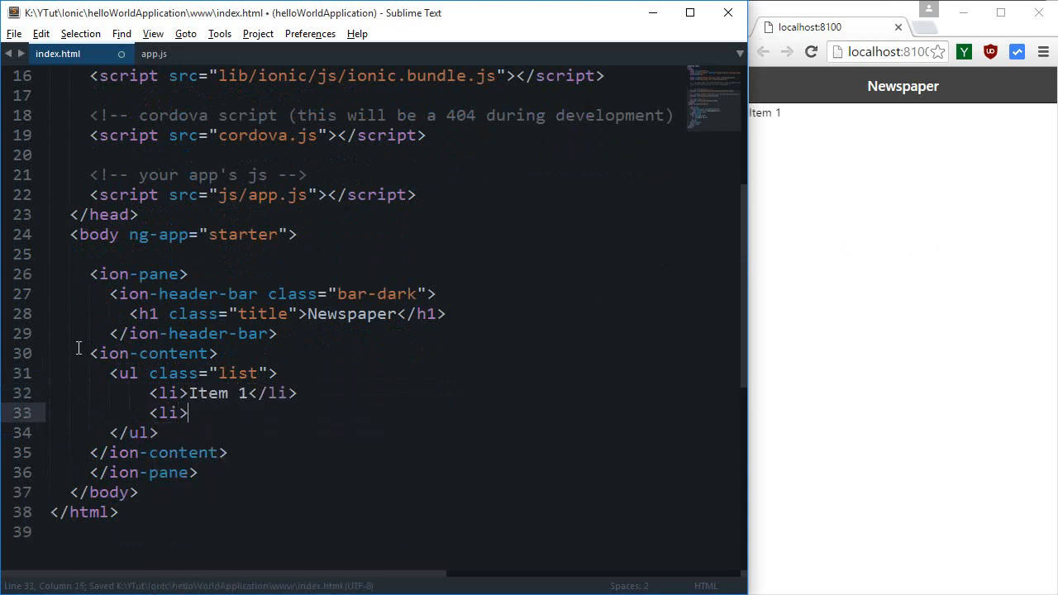
pyautogui.write('>Item 2</li>')
pyautogui.hotkey('ctrl', 's')
pyautogui.click(762, 129)
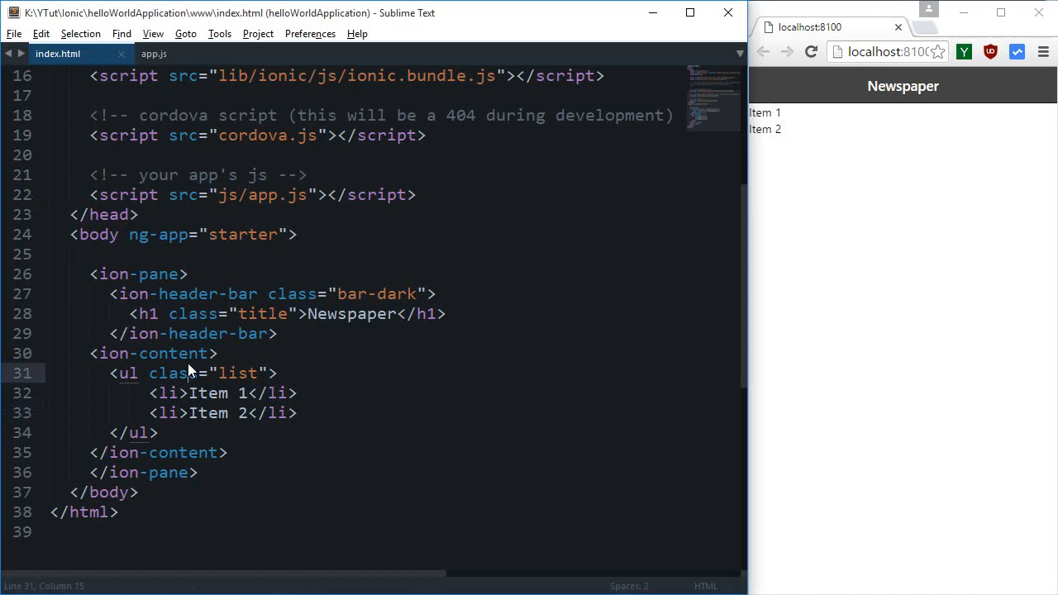
# - Give both list items class="item" and save so they render as styled rows
pyautogui.click(178, 393)
pyautogui.write('class')
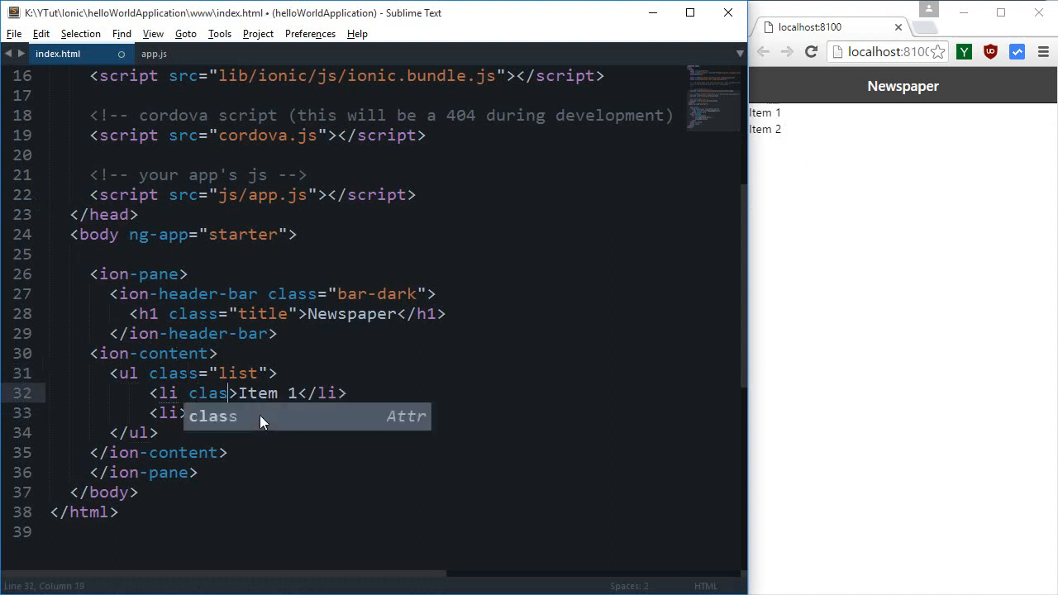
pyautogui.press('Tab')
pyautogui.write('item')
pyautogui.press('Right')
pyautogui.hotkey('ctrl', 's')
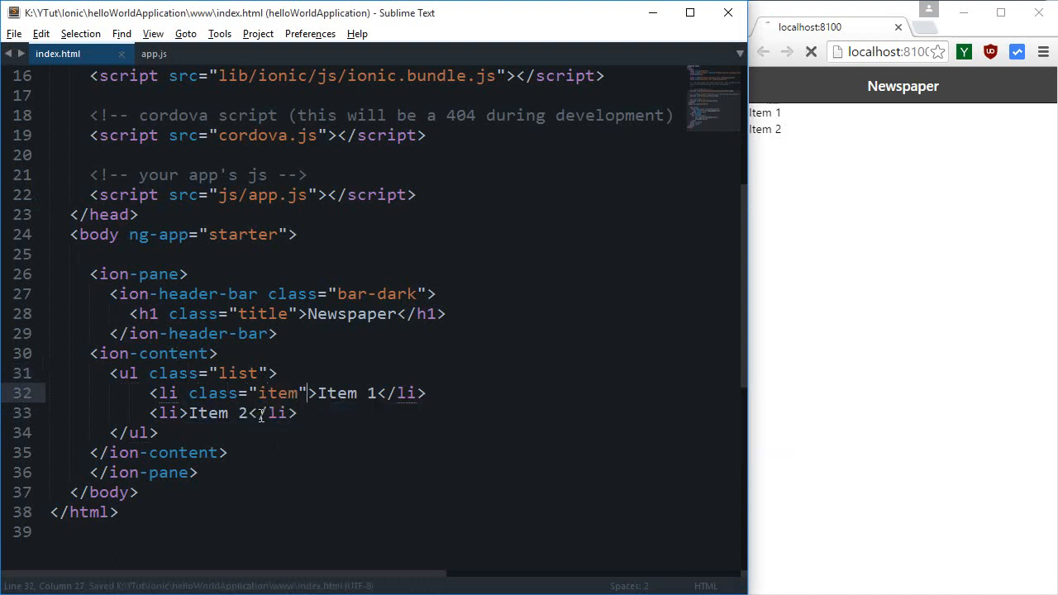
pyautogui.click(179, 412)
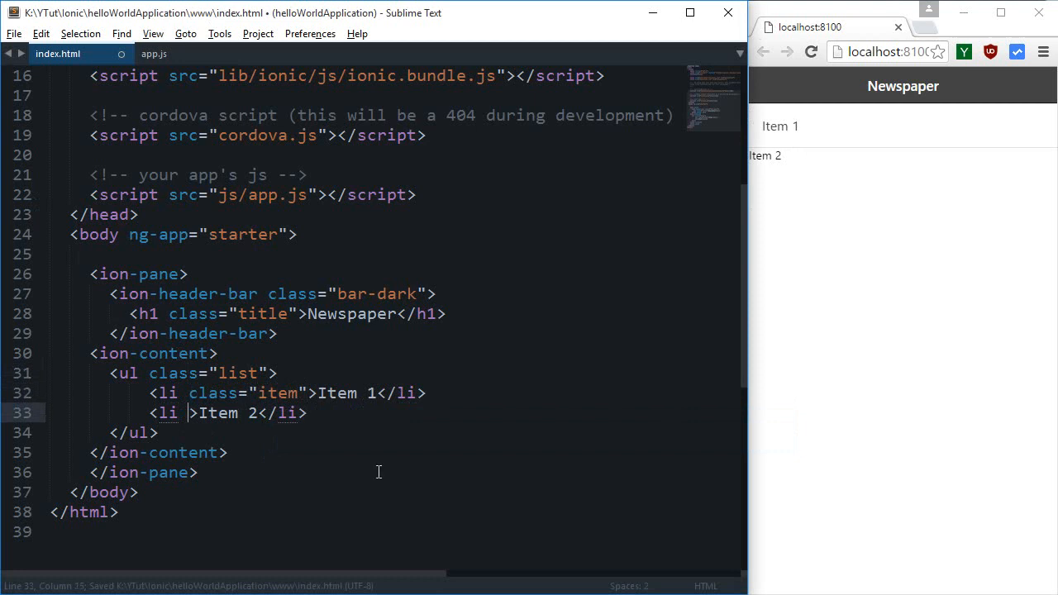
pyautogui.write('class')
pyautogui.press('Tab')
pyautogui.write('item')
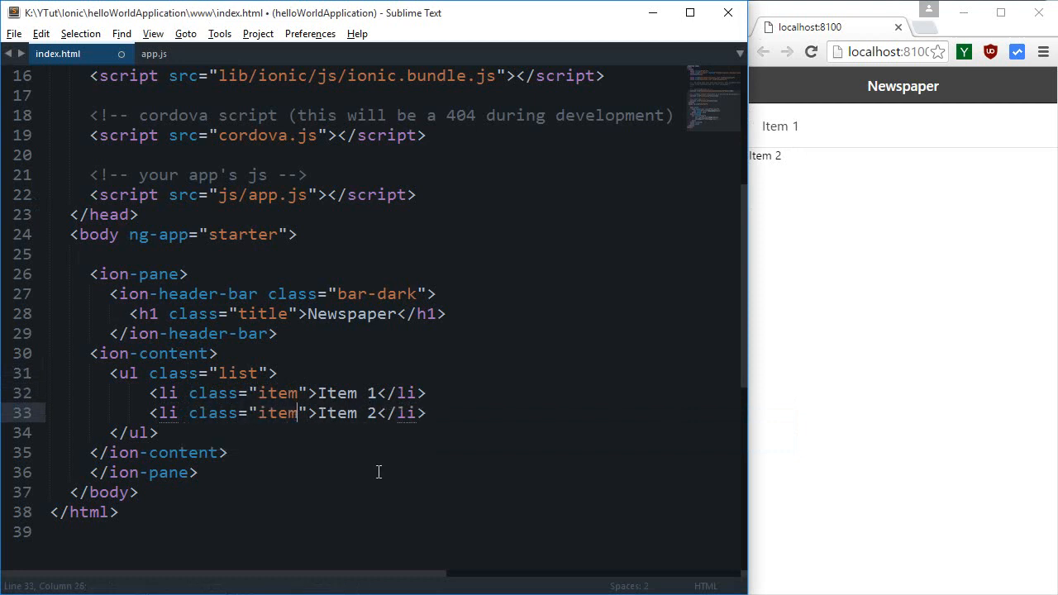
pyautogui.press('Right')
pyautogui.hotkey('ctrl', 's')
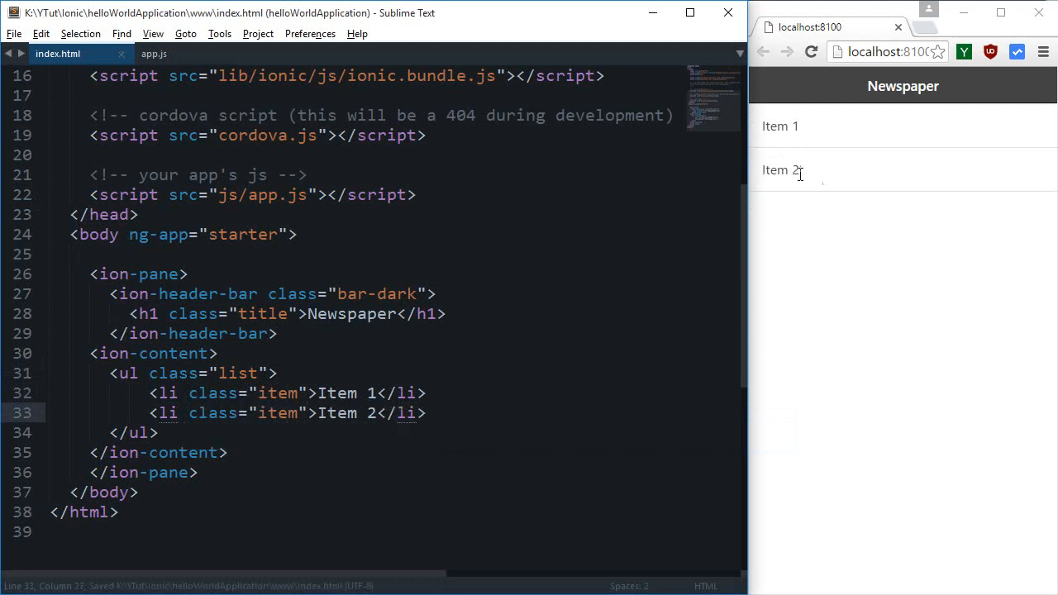
# - Drag the list downward in the app preview to test its scrolling
pyautogui.moveTo(815, 169)
pyautogui.mouseDown()
pyautogui.moveTo(914, 279)
pyautogui.moveTo(908, 135)
pyautogui.moveTo(956, 358)
pyautogui.mouseUp()
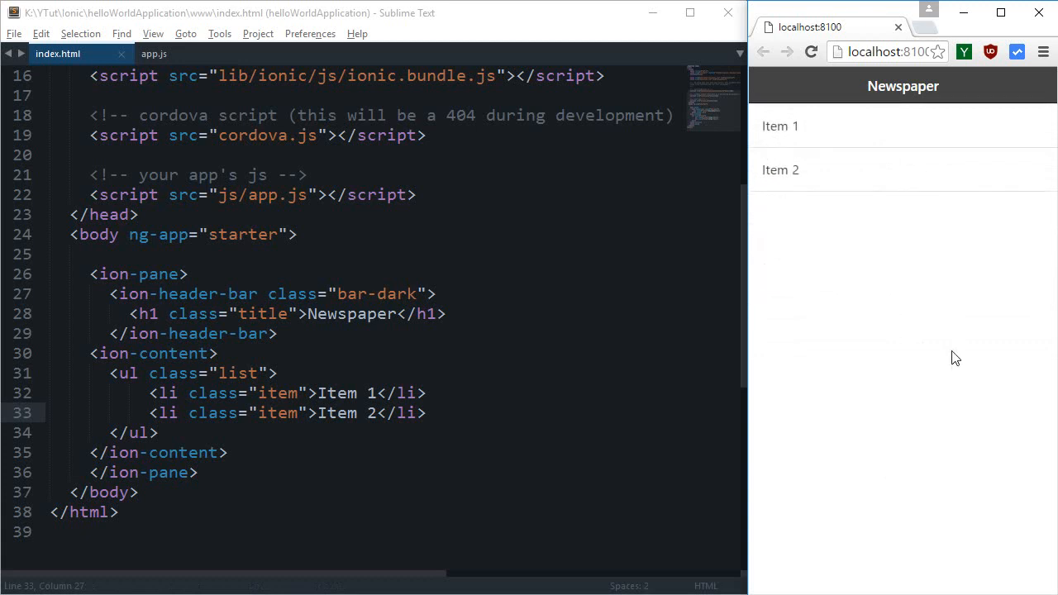
pyautogui.moveTo(906, 148); pyautogui.dragTo(887, 390)
# - Highlight the list and item class attributes while explaining the markup
pyautogui.moveTo(50, 394); pyautogui.dragTo(151, 393)
pyautogui.doubleClick(170, 393)
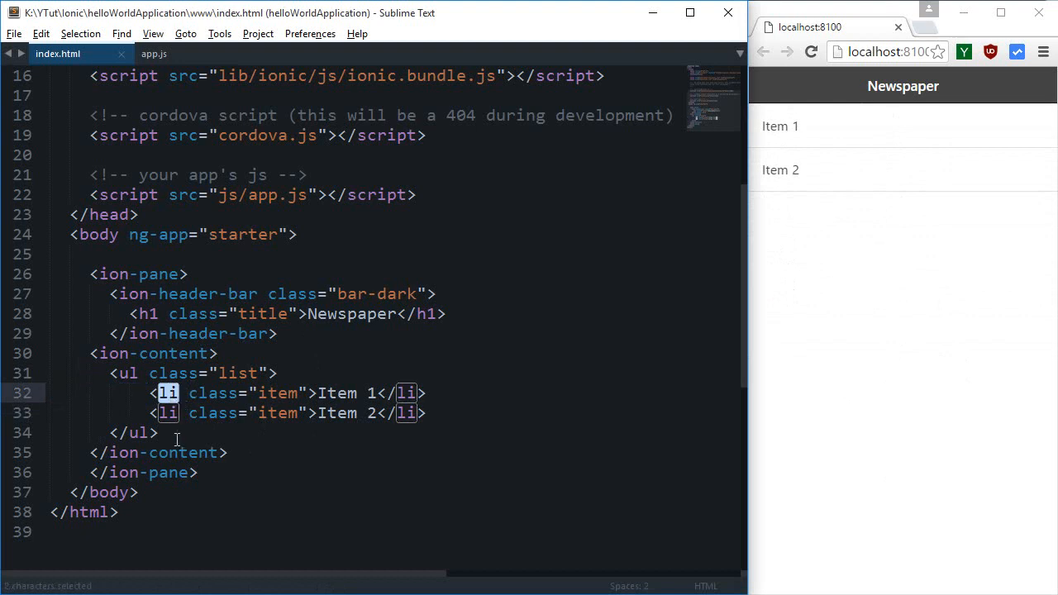
pyautogui.click(177, 374)
pyautogui.moveTo(150, 374); pyautogui.dragTo(270, 374)
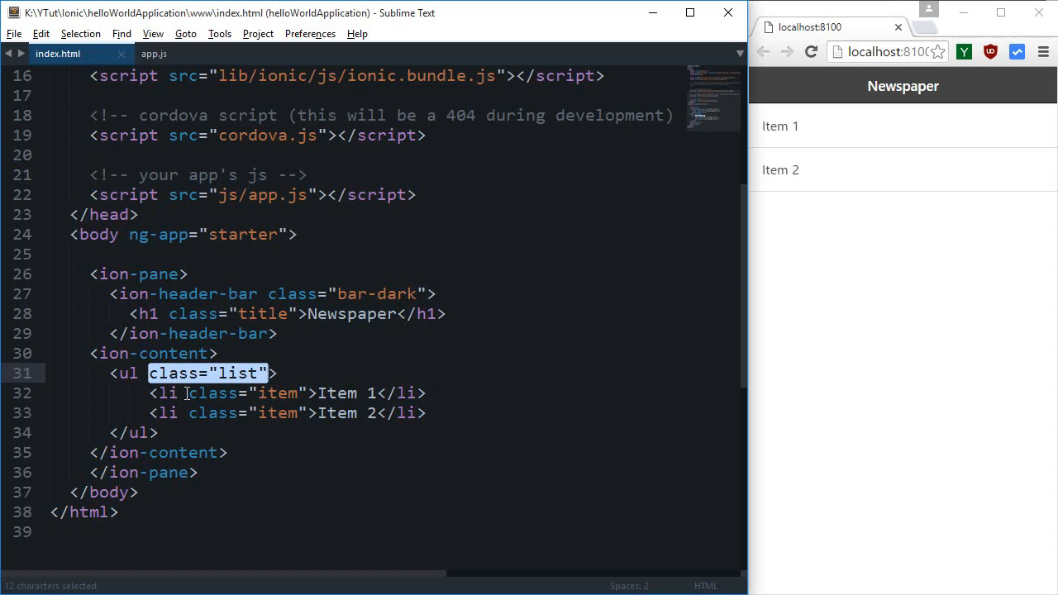
pyautogui.moveTo(189, 394); pyautogui.dragTo(313, 393)
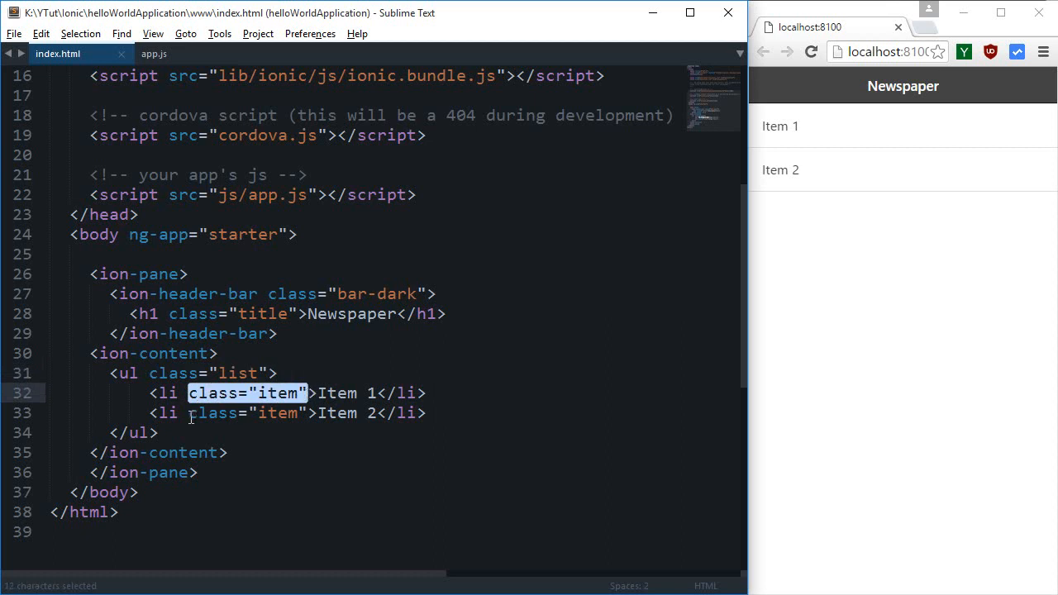
pyautogui.moveTo(188, 413); pyautogui.dragTo(310, 413)
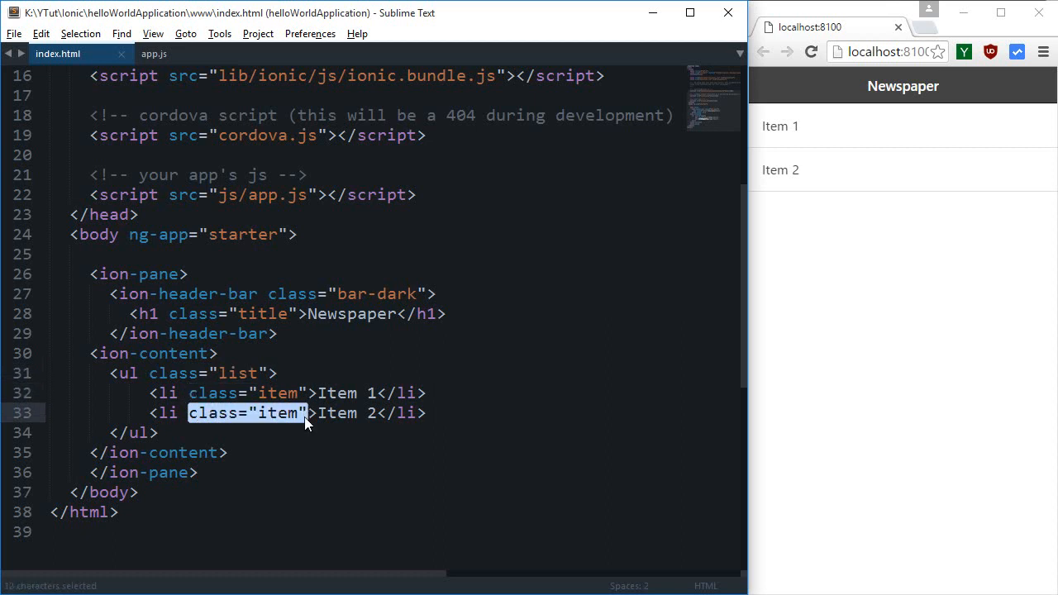
pyautogui.click(264, 414)
# - Rename the ul opening and closing tags to section and save
pyautogui.doubleClick(126, 374)
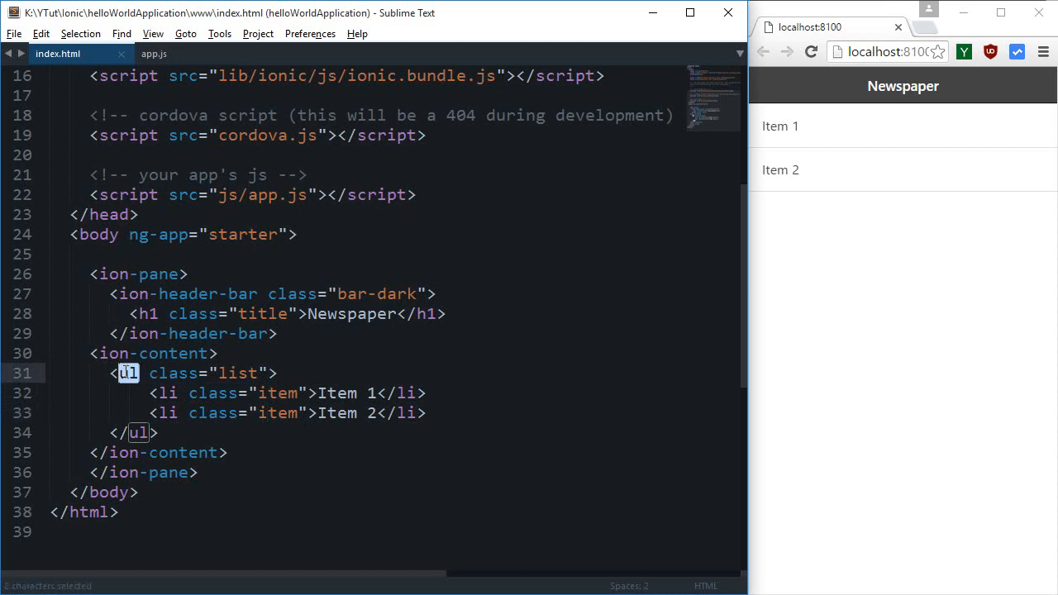
pyautogui.write('section')
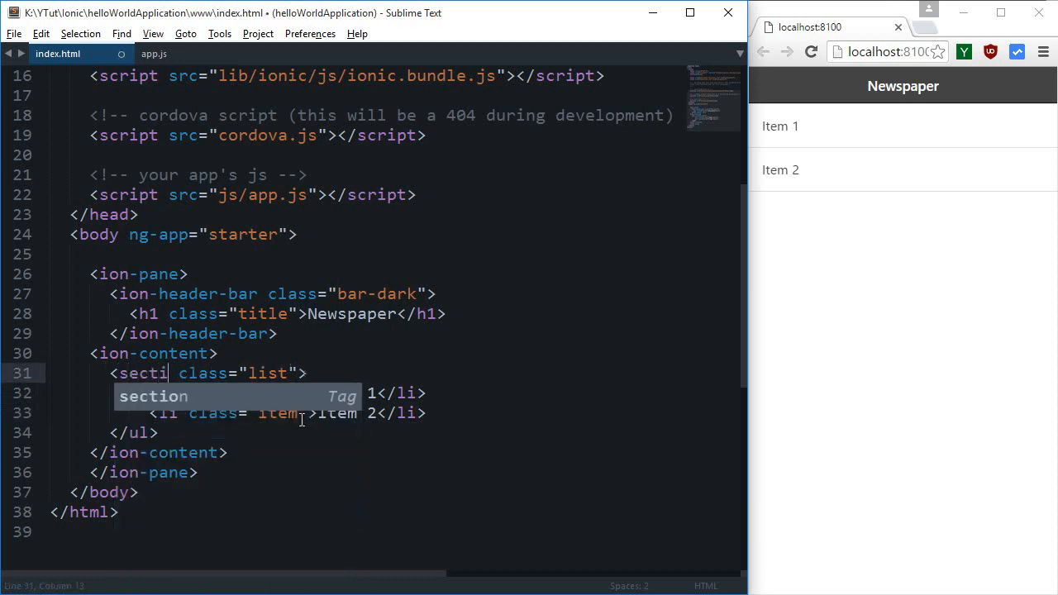
pyautogui.hotkey('ctrl', 's')
pyautogui.doubleClick(154, 374)
pyautogui.hotkey('ctrl', 'c')
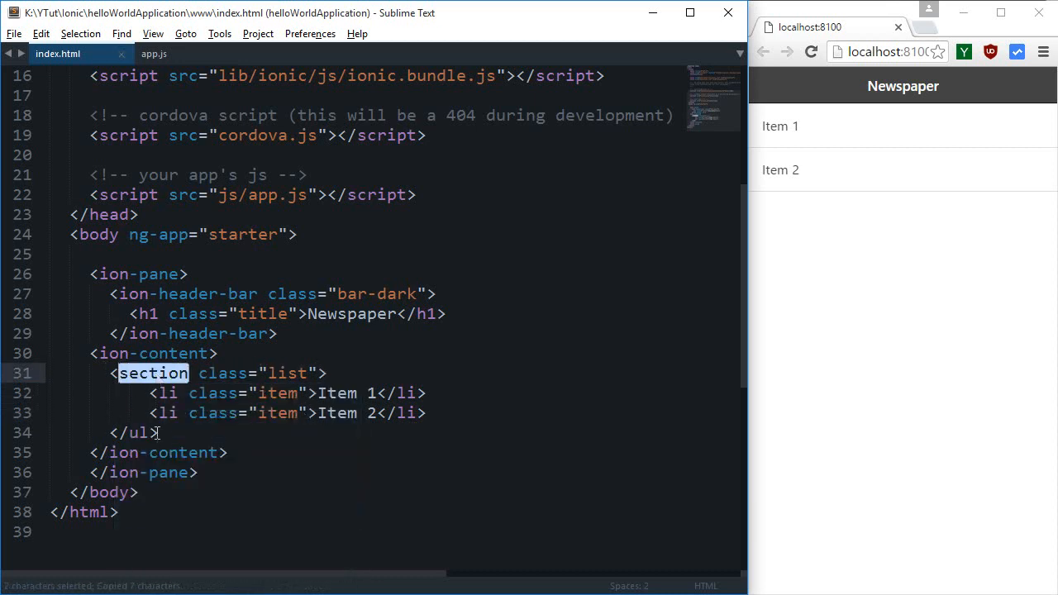
pyautogui.doubleClick(138, 433)
pyautogui.hotkey('ctrl', 'v')
# - Rename both li items' tags to article, save, and check the list in the preview
pyautogui.hotkey('ctrl', 's')
pyautogui.doubleClick(168, 393)
pyautogui.write('article')
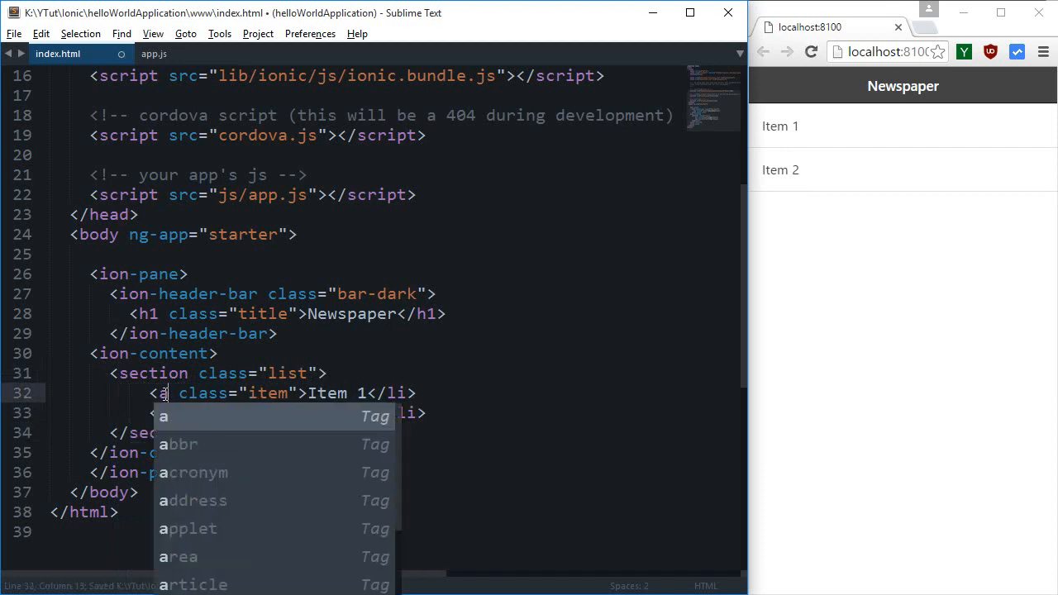
pyautogui.write('rticle')
pyautogui.hotkey('ctrl', 's')
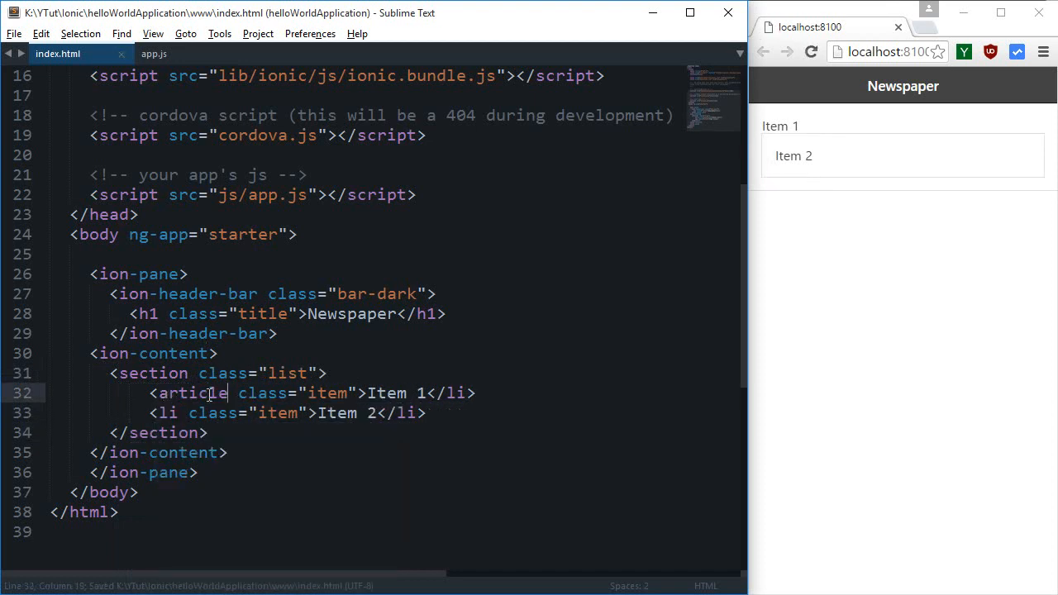
pyautogui.doubleClick(194, 394)
pyautogui.hotkey('ctrl', 'c')
pyautogui.doubleClick(456, 393)
pyautogui.hotkey('ctrl', 'v')
pyautogui.hotkey('ctrl', 's')
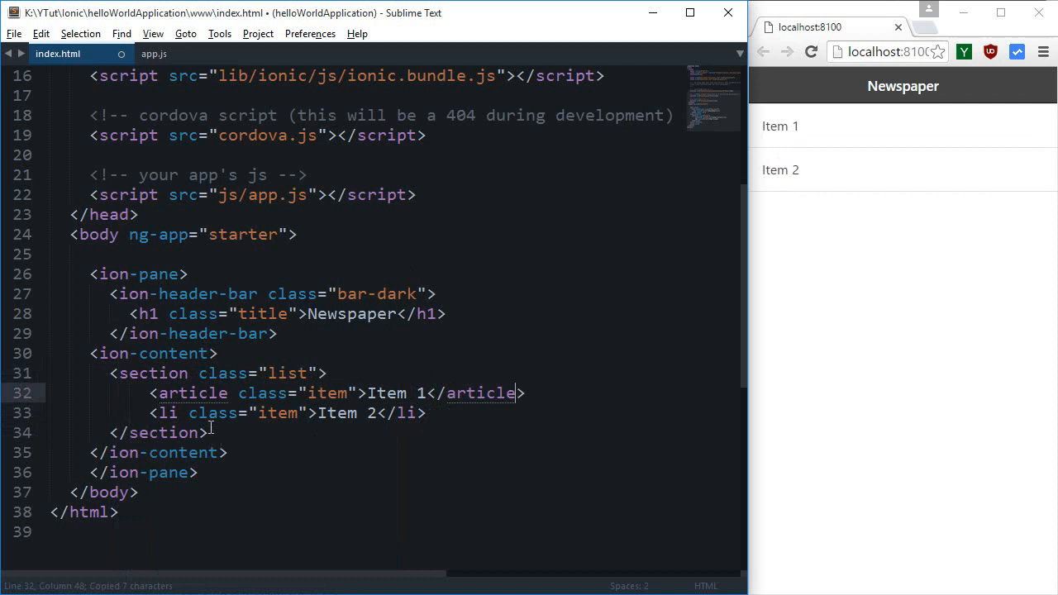
pyautogui.doubleClick(168, 414)
pyautogui.hotkey('ctrl', 'v')
pyautogui.doubleClick(406, 413)
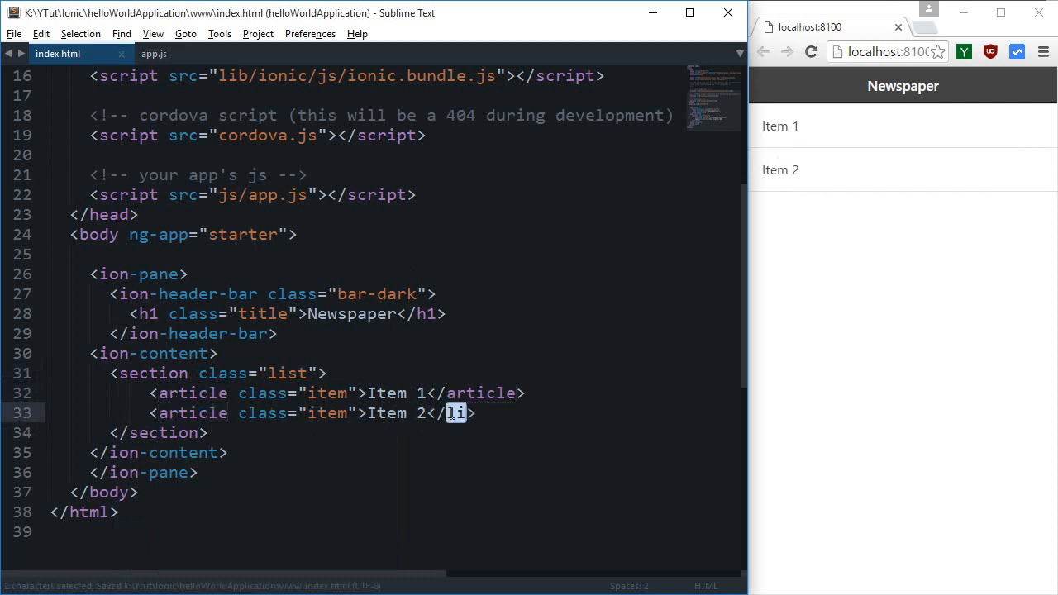
pyautogui.hotkey('ctrl', 'v')
pyautogui.hotkey('ctrl', 's')
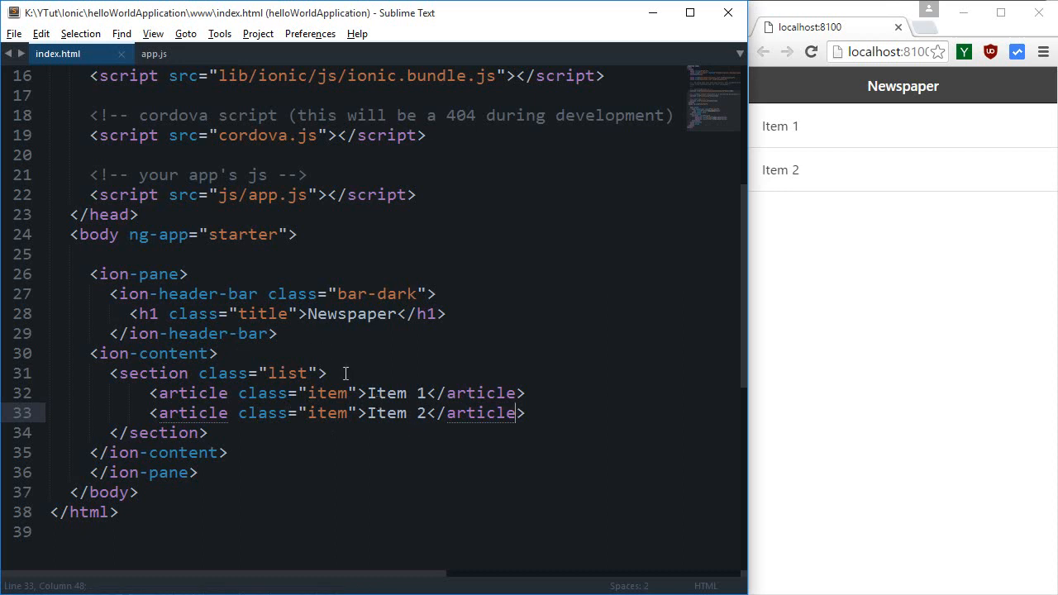
pyautogui.moveTo(904, 129); pyautogui.dragTo(932, 336)
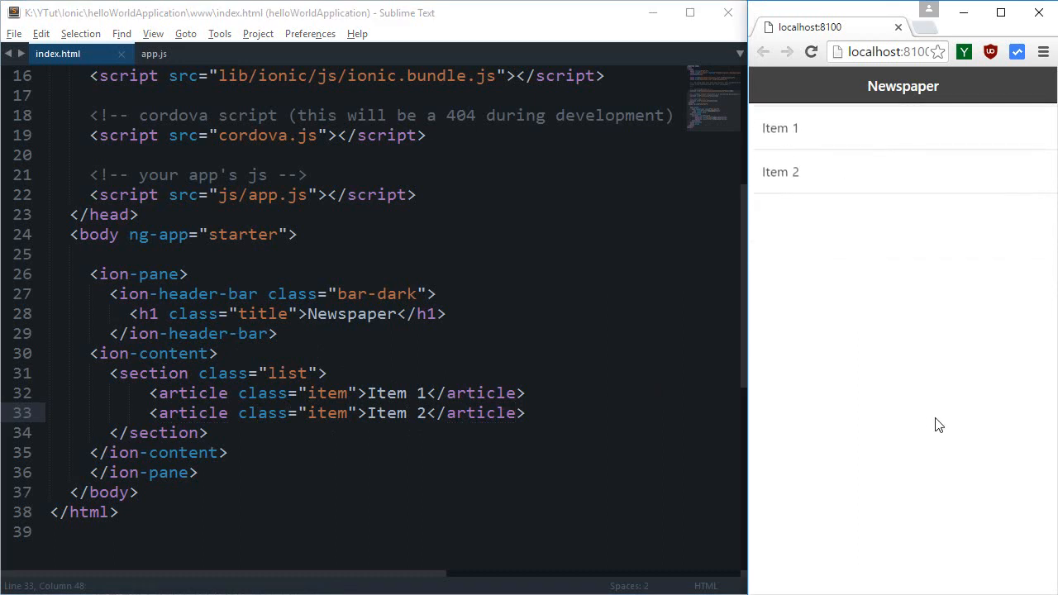
# - Look at the starter module definition in app.js, then return to index.html
pyautogui.click(213, 353)
pyautogui.click(153, 53)
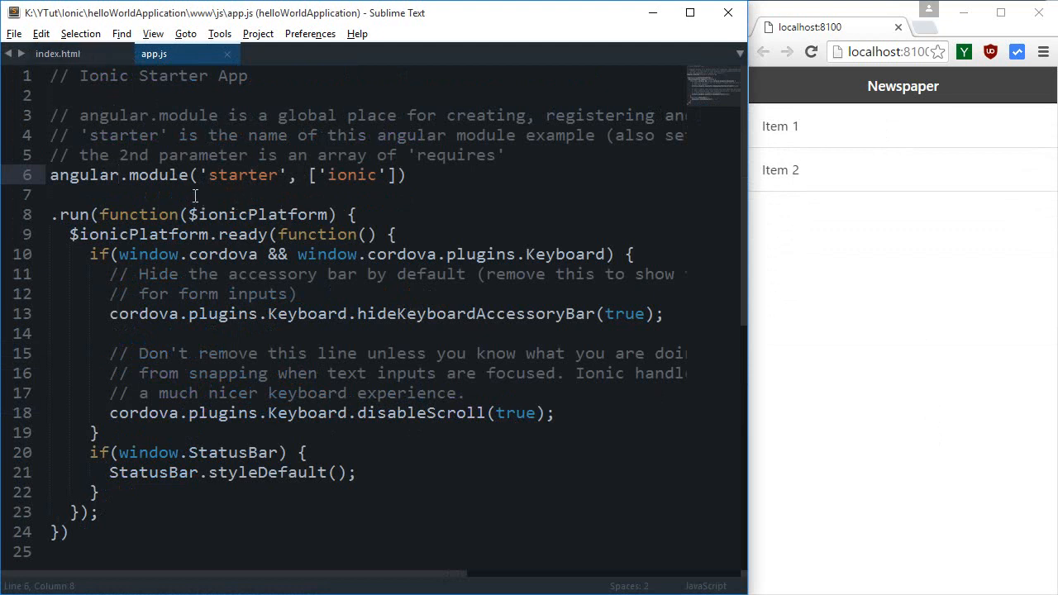
pyautogui.doubleClick(169, 175)
pyautogui.doubleClick(240, 175)
pyautogui.click(58, 53)
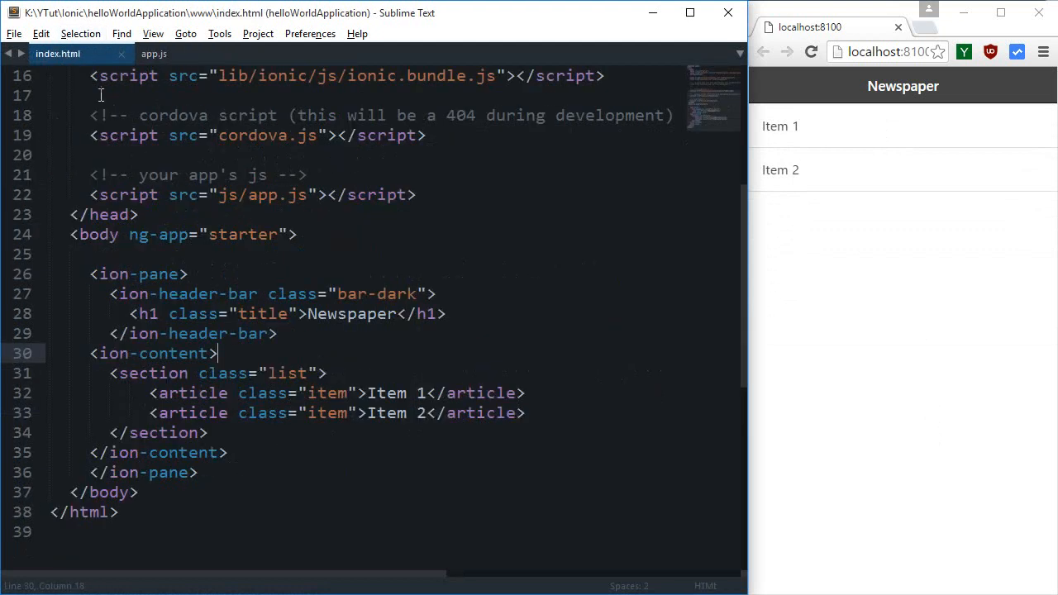
pyautogui.scroll(3, 222, 339)
pyautogui.scroll(-2, 222, 339)
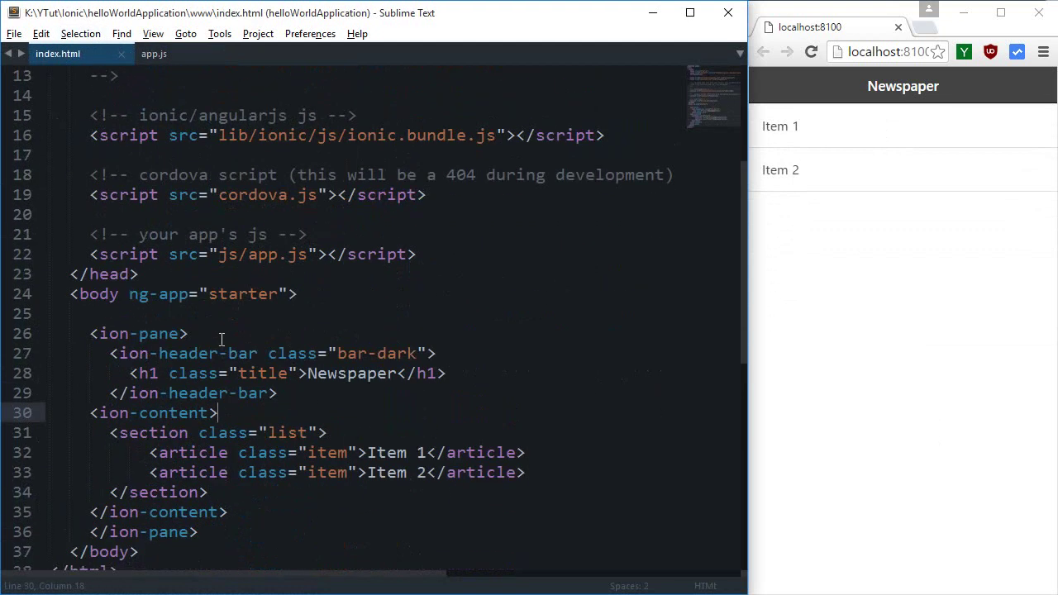
# - Change the body's ng-app from starter to newsApp, save, and copy the name
pyautogui.doubleClick(244, 295)
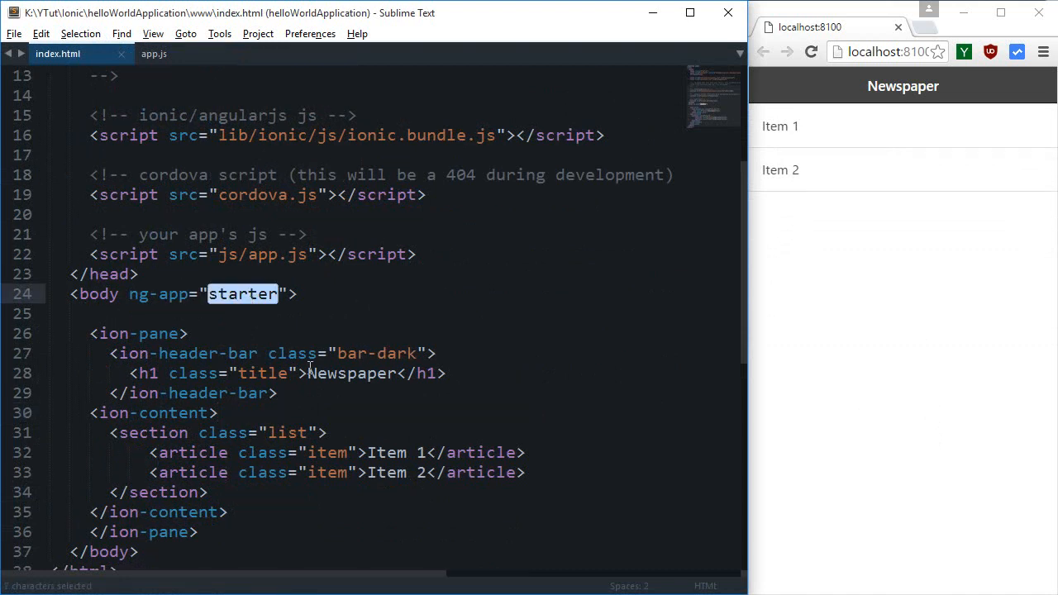
pyautogui.write('ne')
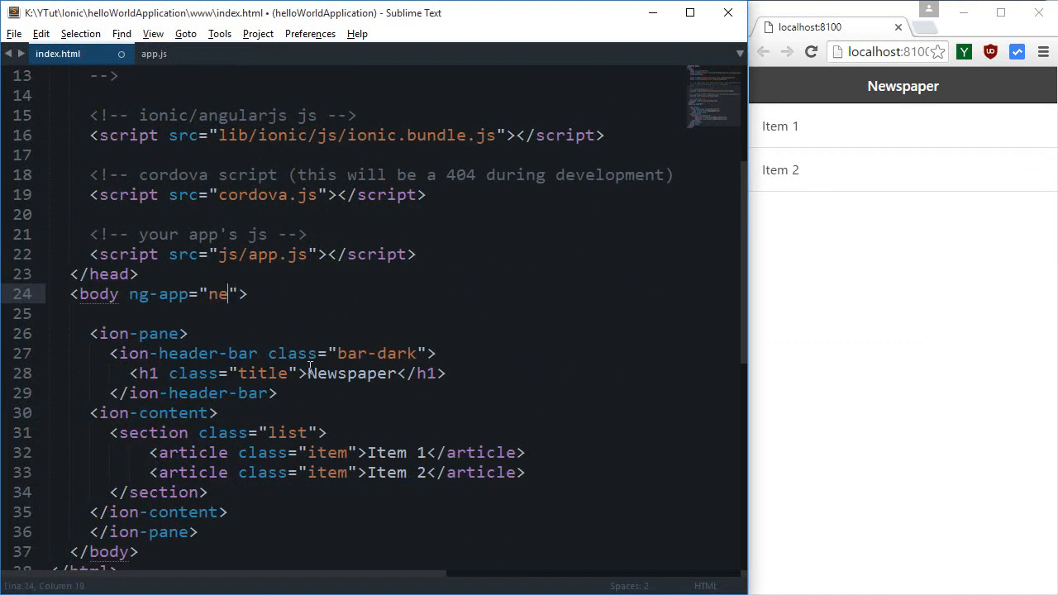
pyautogui.write('wsApp')
pyautogui.hotkey('ctrl', 's')
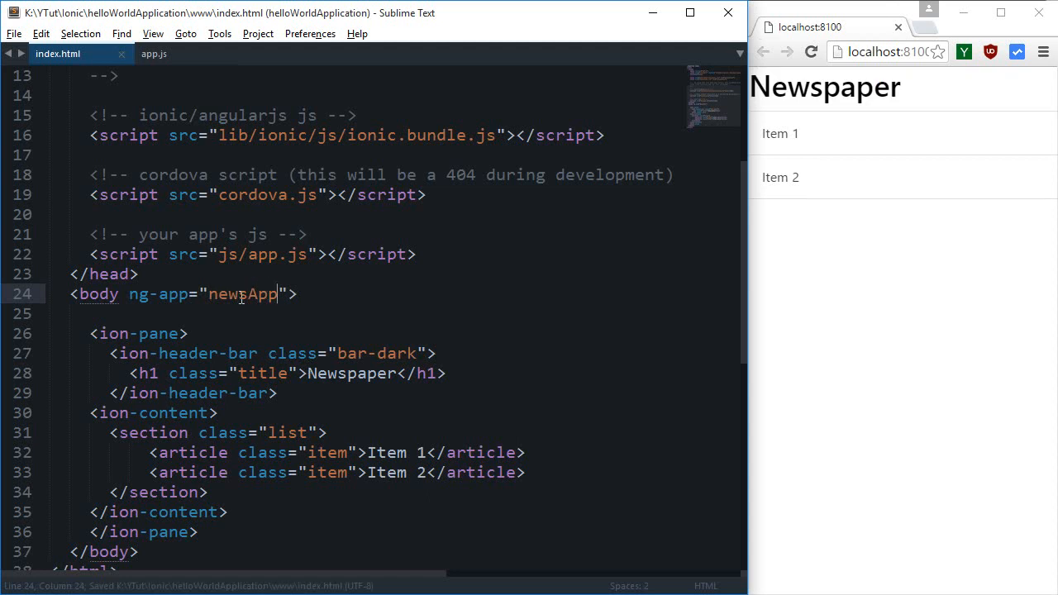
pyautogui.doubleClick(241, 296)
pyautogui.hotkey('ctrl', 'c')
# - Rename the module in app.js from starter to newsApp and save
pyautogui.click(154, 54)
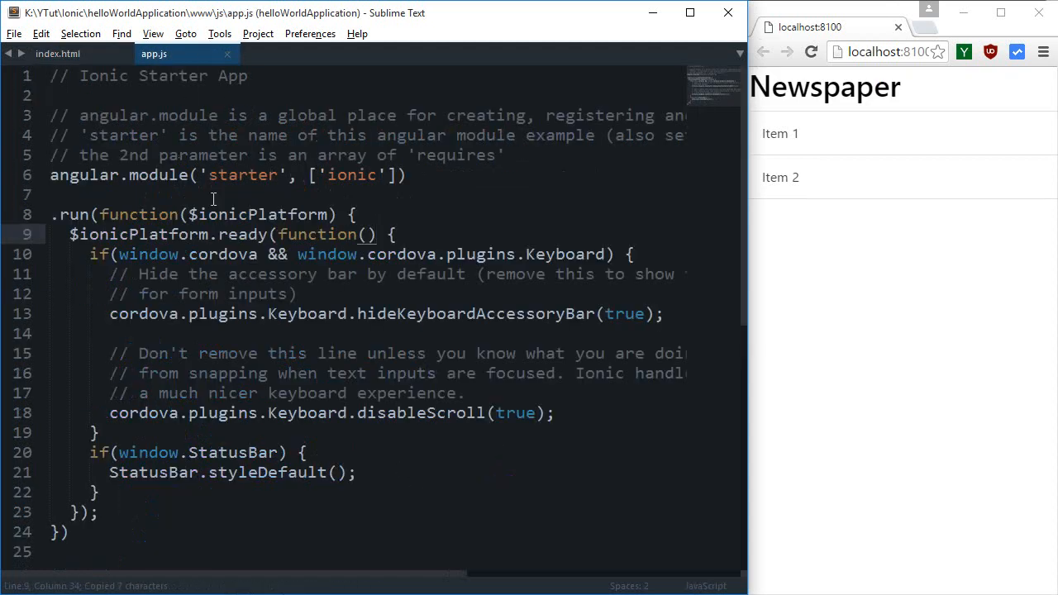
pyautogui.doubleClick(242, 176)
pyautogui.hotkey('ctrl', 'v')
pyautogui.hotkey('ctrl', 's')
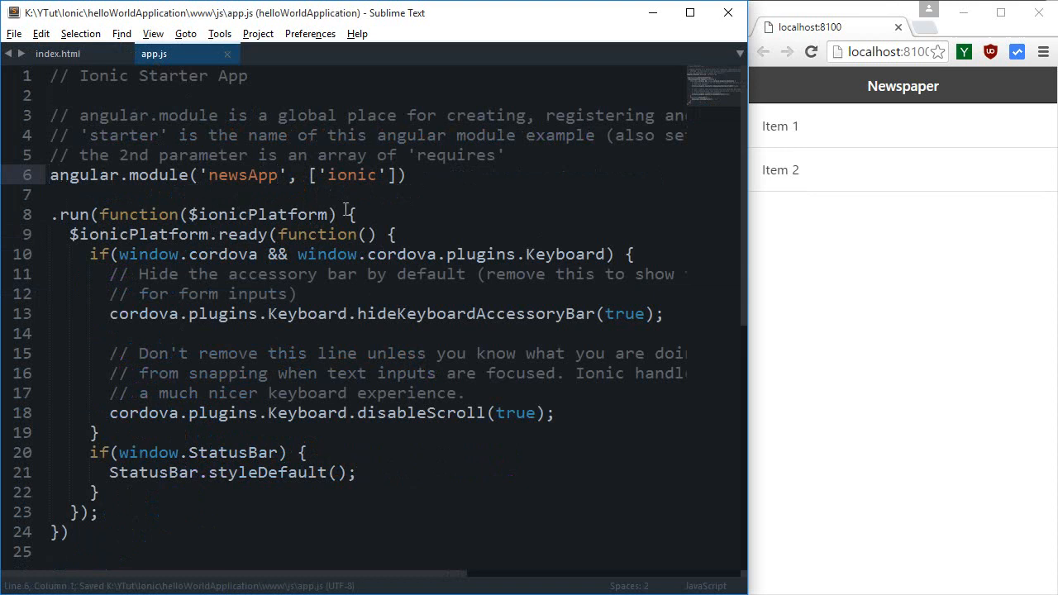
# - Store the module in an app variable, terminate the line, and call app.run, saving each change
pyautogui.press('Home')
pyautogui.write('var app')
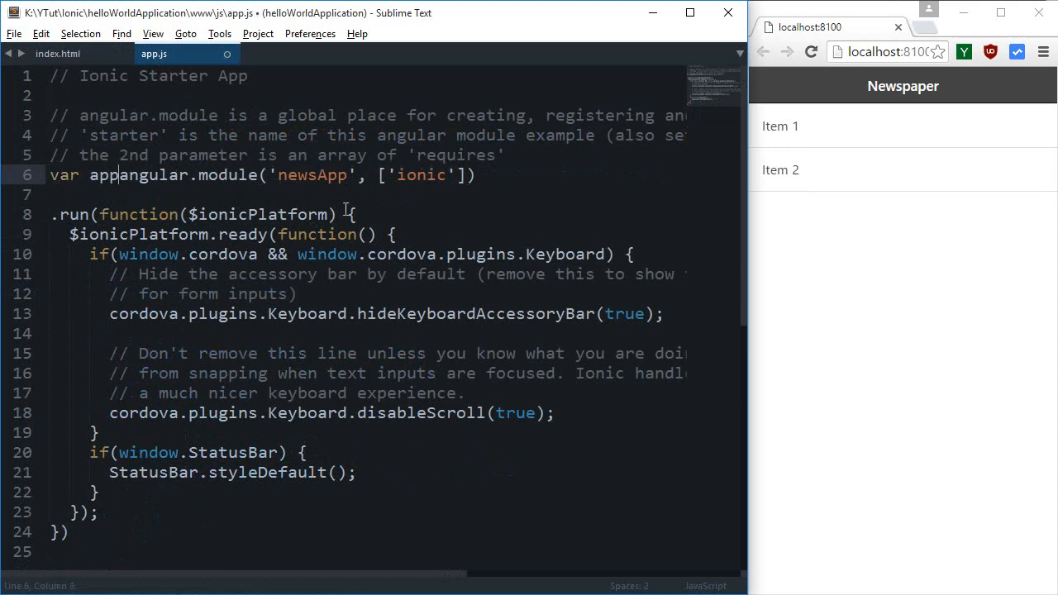
pyautogui.write(' =')
pyautogui.hotkey('ctrl', 's')
pyautogui.click(557, 175)
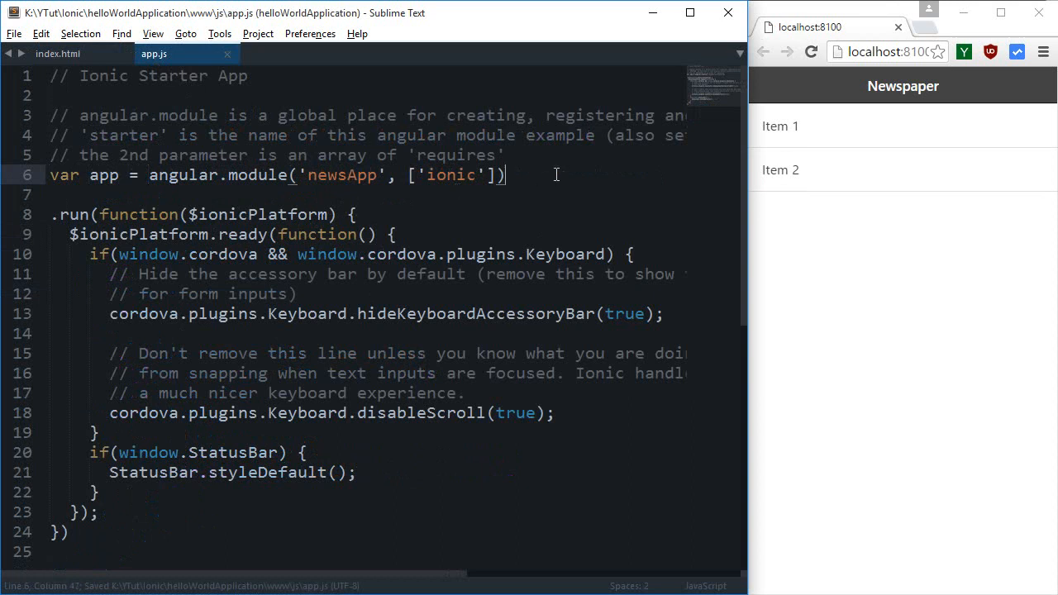
pyautogui.write(';')
pyautogui.hotkey('ctrl', 's')
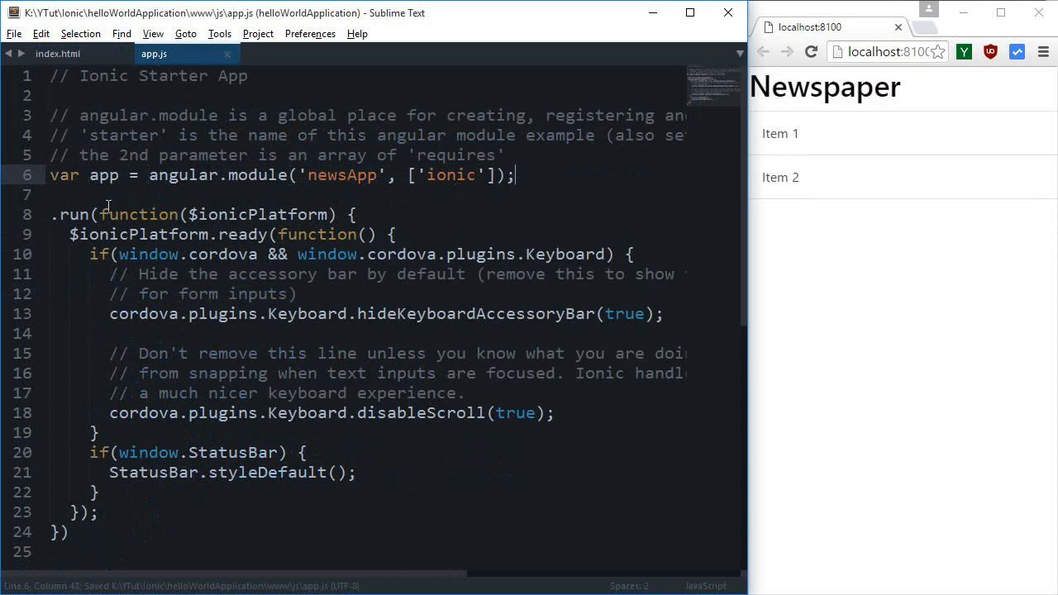
pyautogui.click(56, 215)
pyautogui.write('app')
pyautogui.hotkey('ctrl', 's')
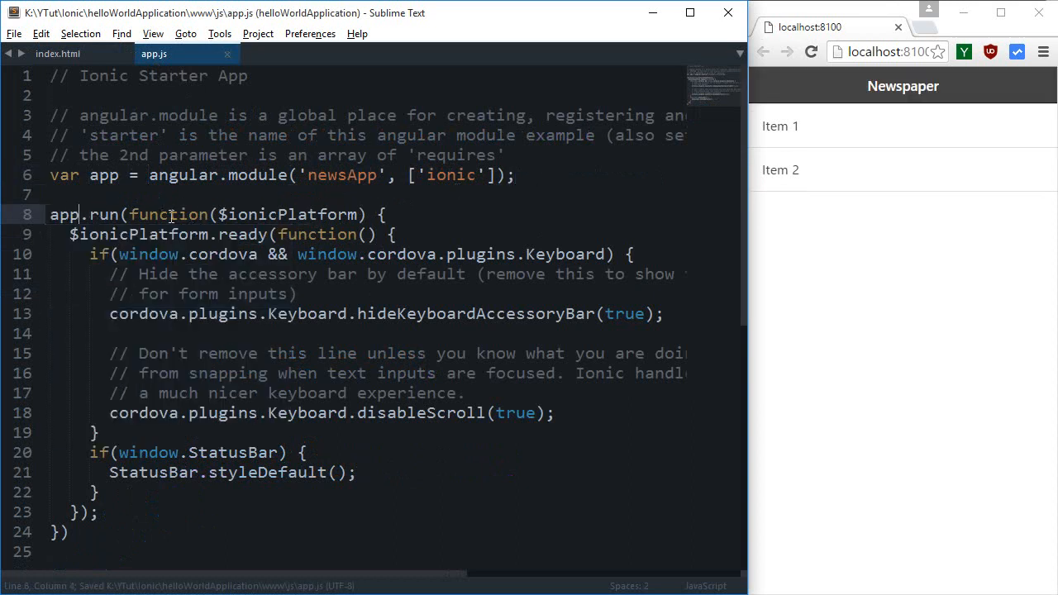
# - Add blank lines below the module declaration for new code and save
pyautogui.click(244, 194)
pyautogui.press('Return')
pyautogui.press('Return')
pyautogui.press('Return')
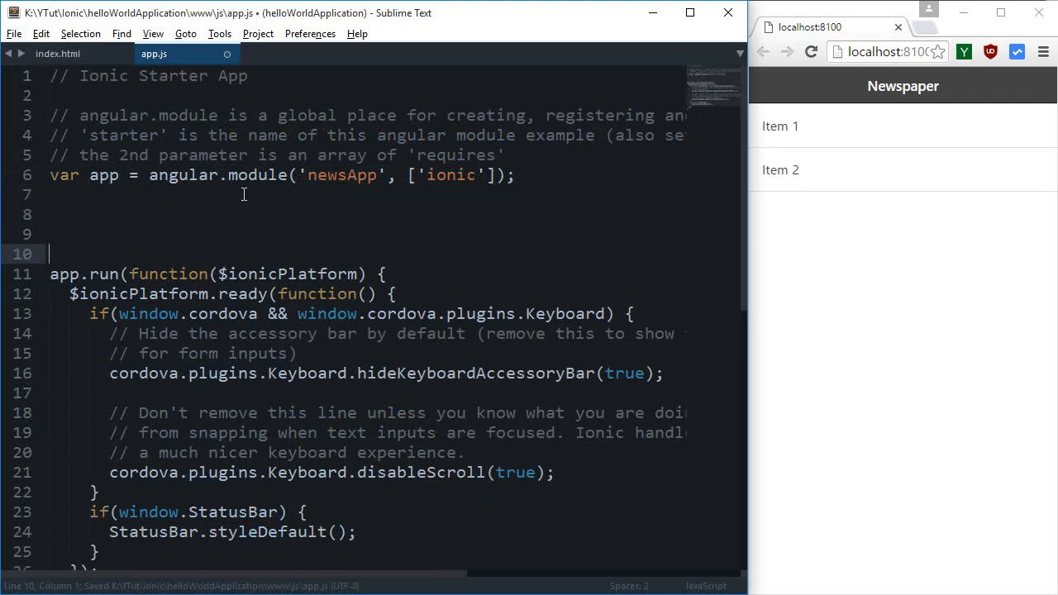
pyautogui.press('Up')
pyautogui.press('Up')
pyautogui.press('Return')
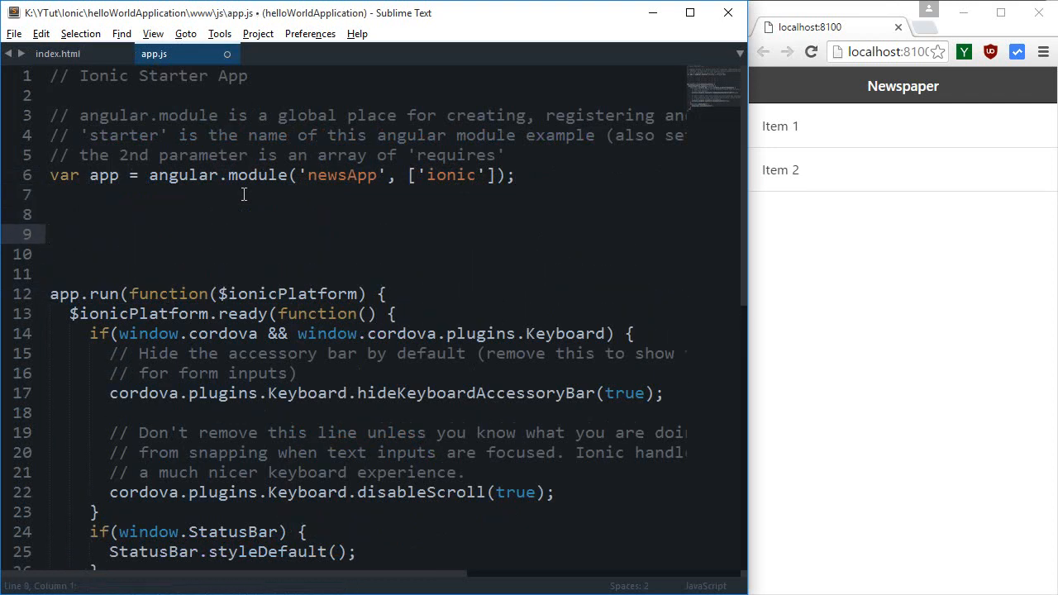
pyautogui.hotkey('ctrl', 's')
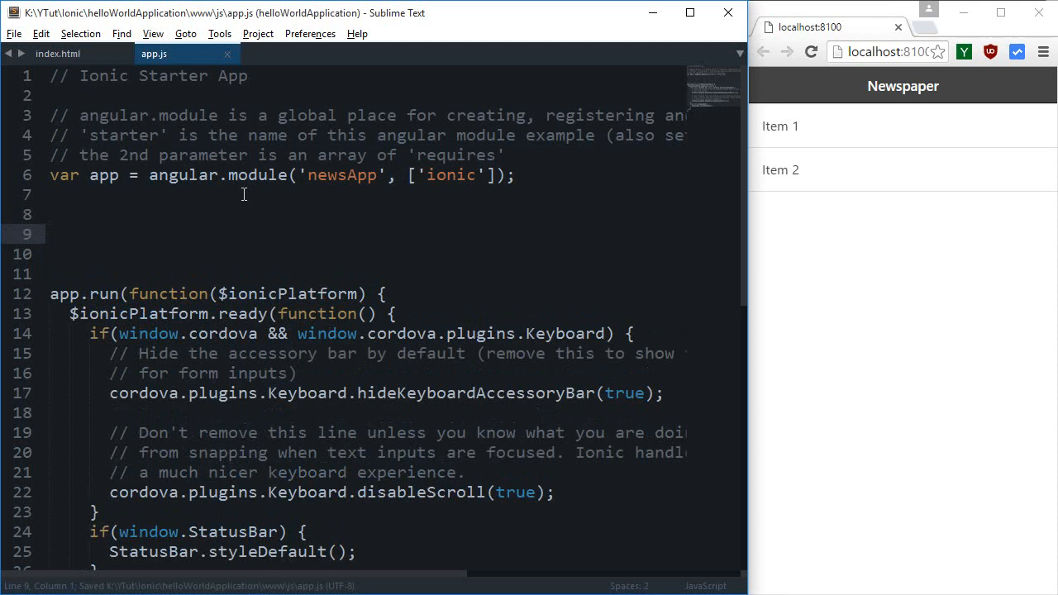
pyautogui.scroll(-2, 395, 368)
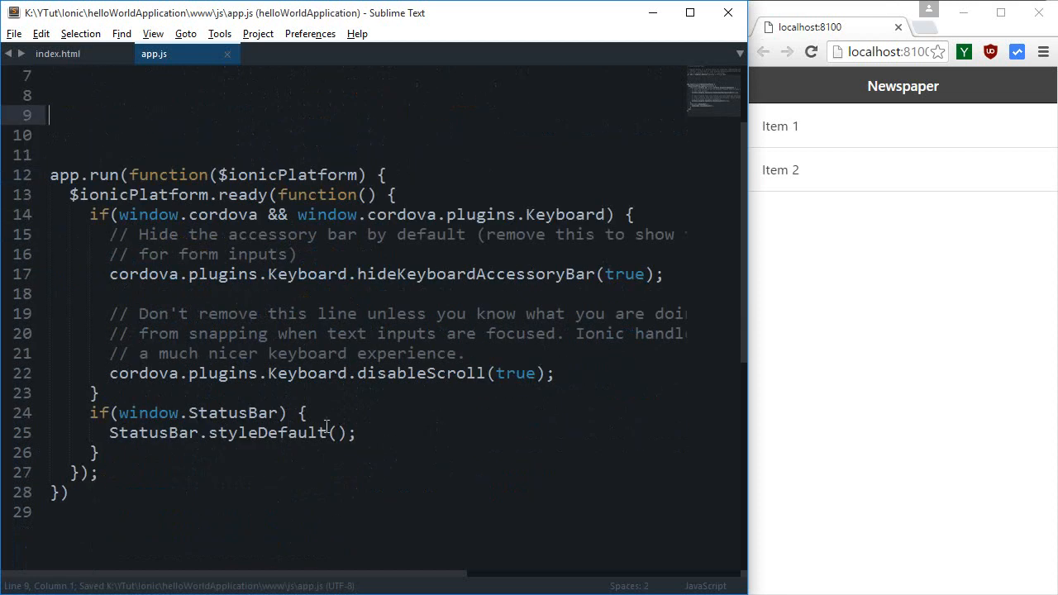
# - Point out the keyboard accessory bar code and comment, then add a blank line after the module
pyautogui.moveTo(563, 366)
pyautogui.mouseDown()
pyautogui.moveTo(127, 286)
pyautogui.moveTo(525, 273)
pyautogui.mouseUp()
pyautogui.click(109, 254)
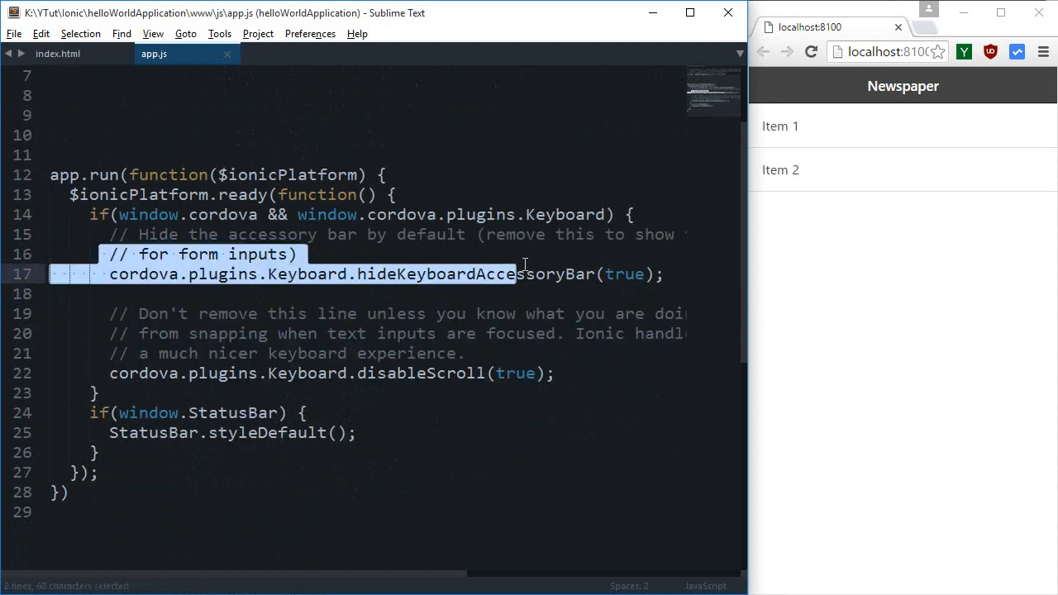
pyautogui.click(525, 274)
pyautogui.scroll(1, 525, 286)
pyautogui.doubleClick(151, 374)
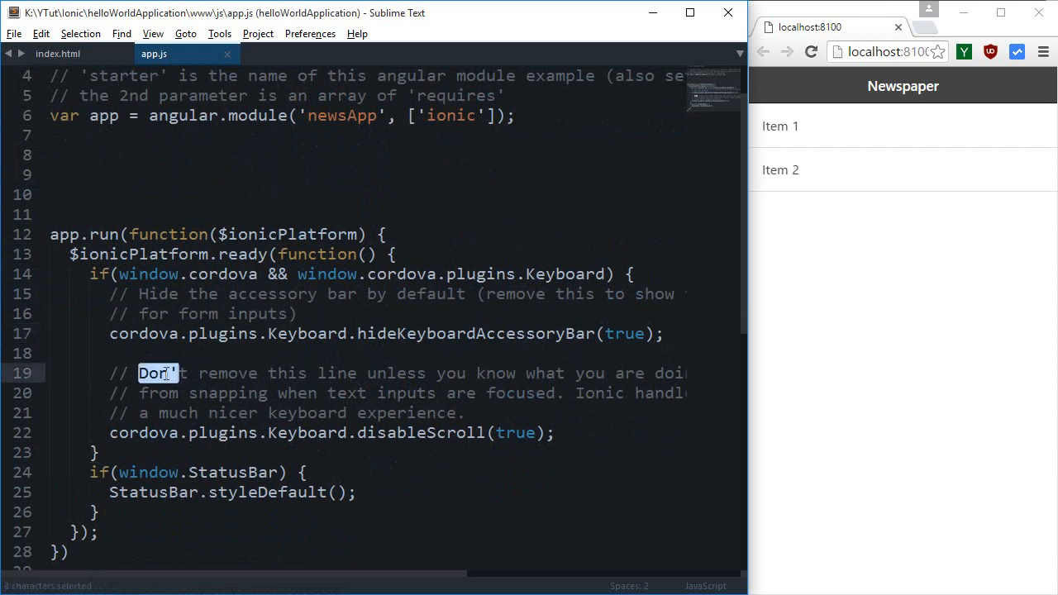
pyautogui.moveTo(151, 374); pyautogui.dragTo(586, 376)
pyautogui.click(278, 393)
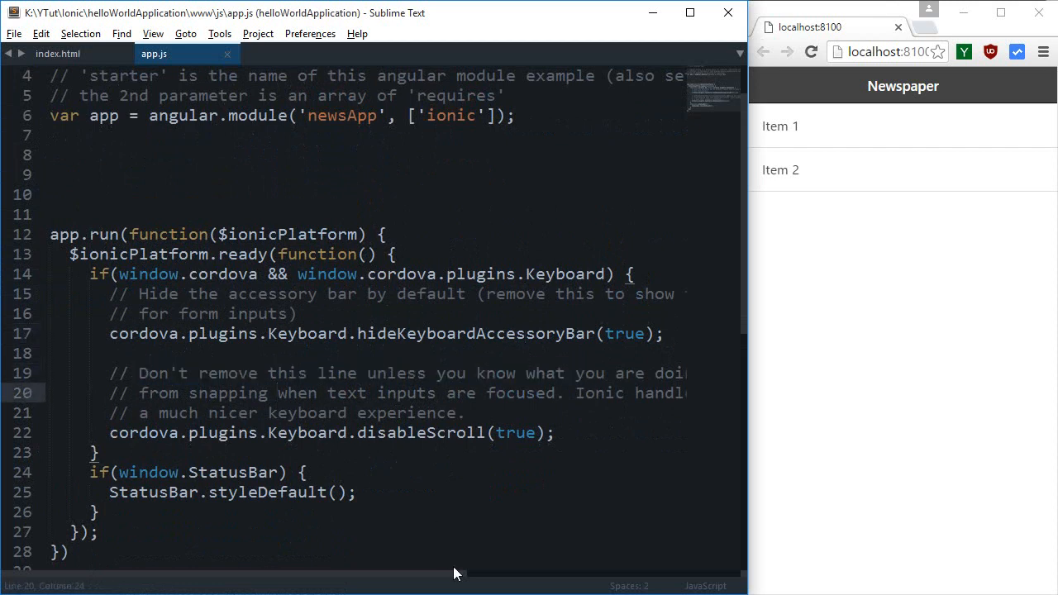
pyautogui.moveTo(444, 579)
pyautogui.mouseDown()
pyautogui.moveTo(743, 579)
pyautogui.moveTo(272, 579)
pyautogui.mouseUp()
pyautogui.scroll(3, 190, 380)
pyautogui.click(111, 216)
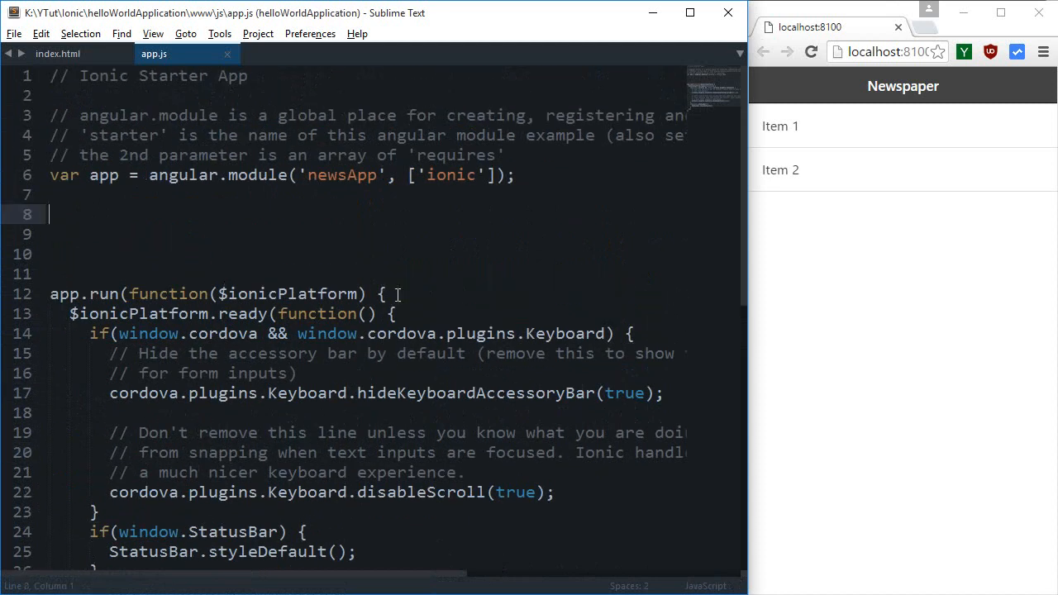
pyautogui.press('Return')
# - Add ng-controller="myNewsController" to the body tag, save, and copy the name
pyautogui.hotkey('ctrl', 's')
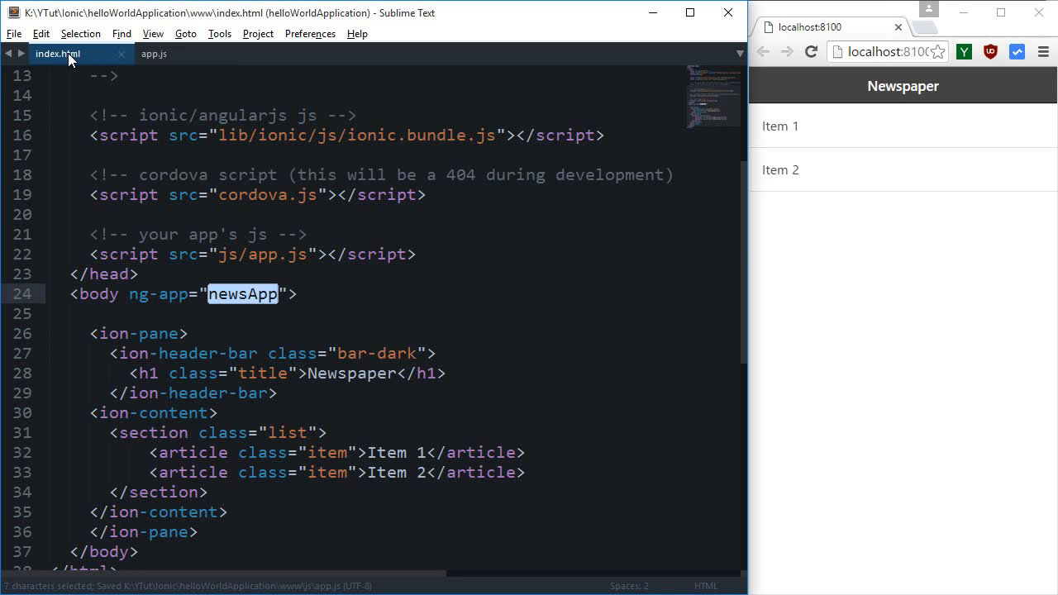
pyautogui.click(58, 54)
pyautogui.click(288, 297)
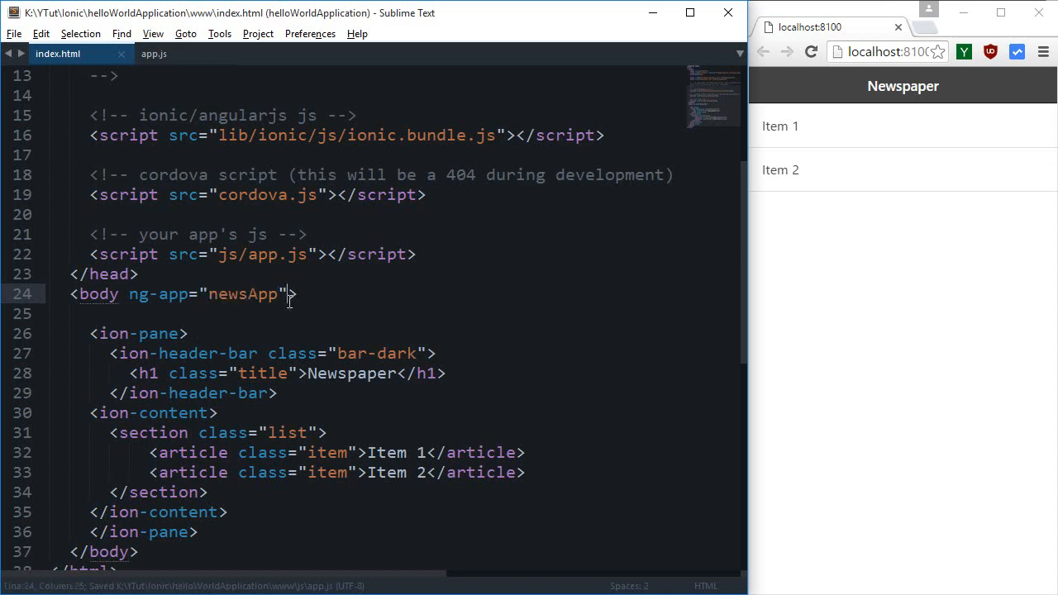
pyautogui.write('ng-con')
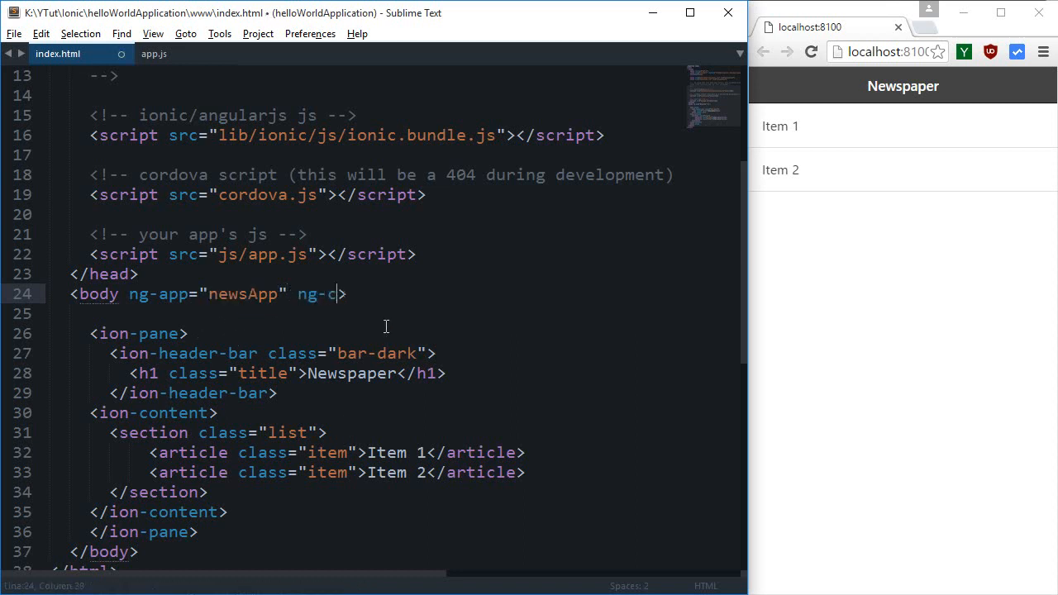
pyautogui.write('troller="')
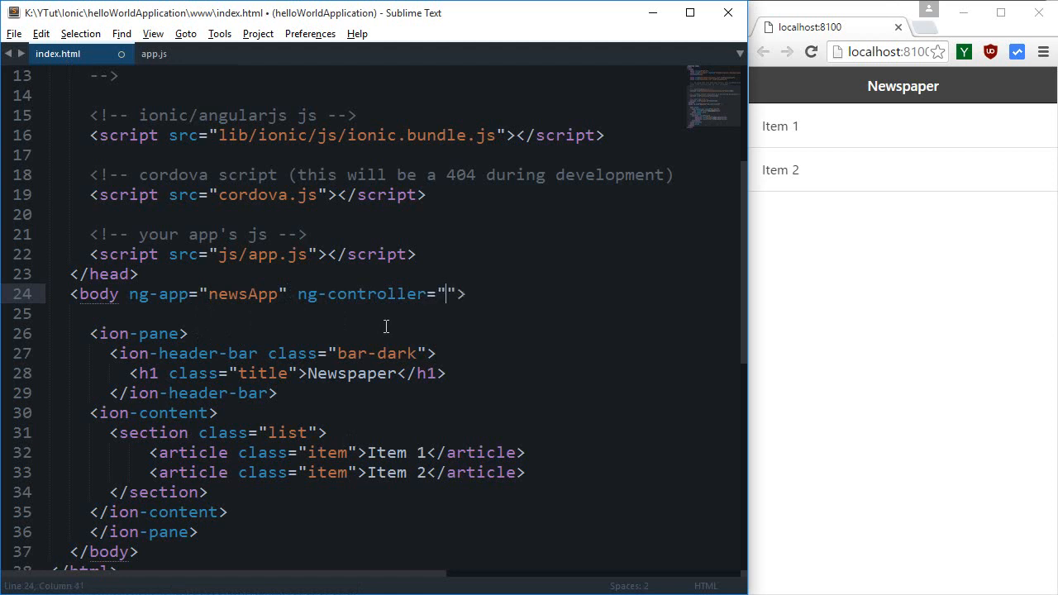
pyautogui.write('myN')
pyautogui.write('ewsController')
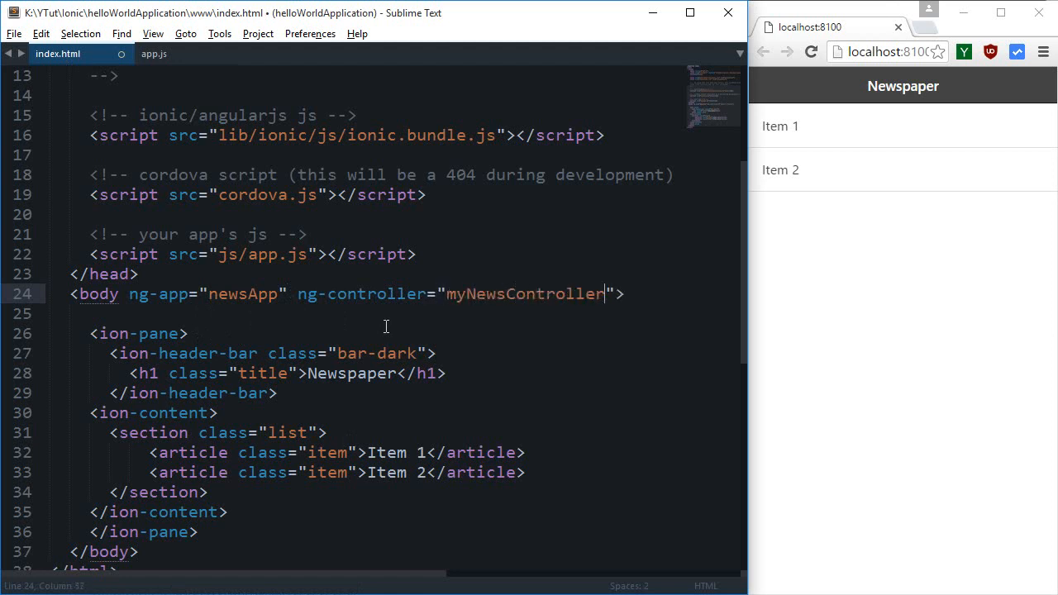
pyautogui.hotkey('ctrl', 's')
pyautogui.doubleClick(525, 295)
pyautogui.hotkey('ctrl', 'c')
pyautogui.click(154, 54)
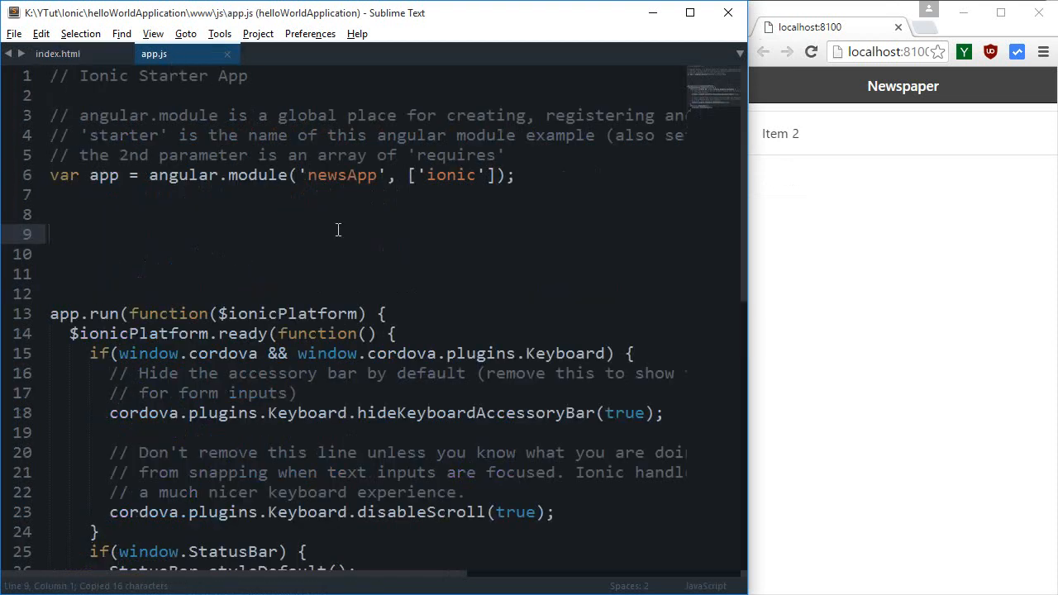
# - Shorten the controller name to newsController and copy it for app.js
pyautogui.click(58, 54)
pyautogui.click(447, 295)
pyautogui.hotkey('shift', 'Right')
pyautogui.hotkey('shift', 'Right')
pyautogui.hotkey('shift', 'Right')
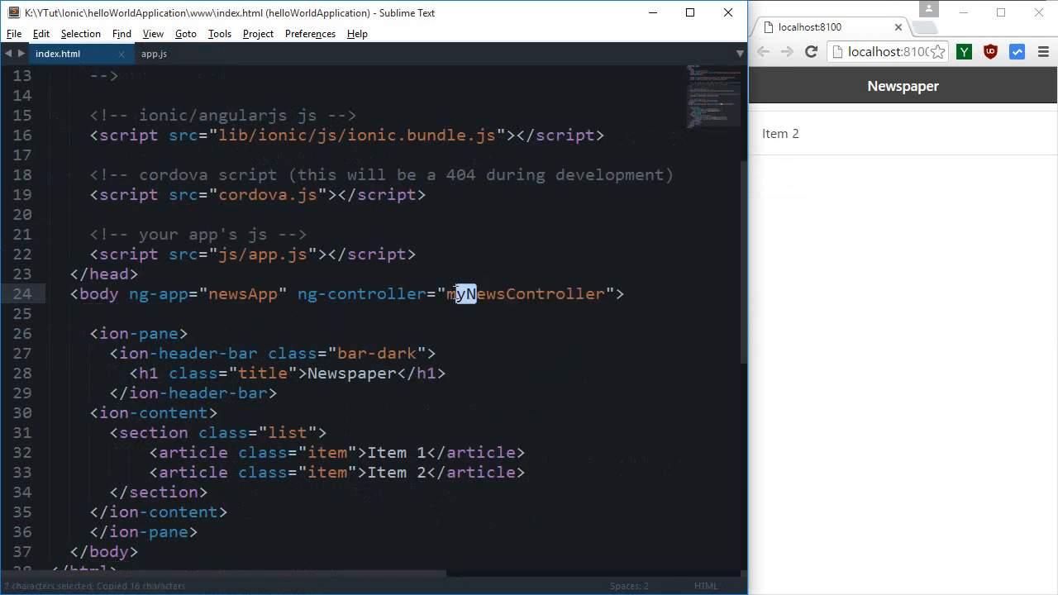
pyautogui.press('Delete')
pyautogui.write('n')
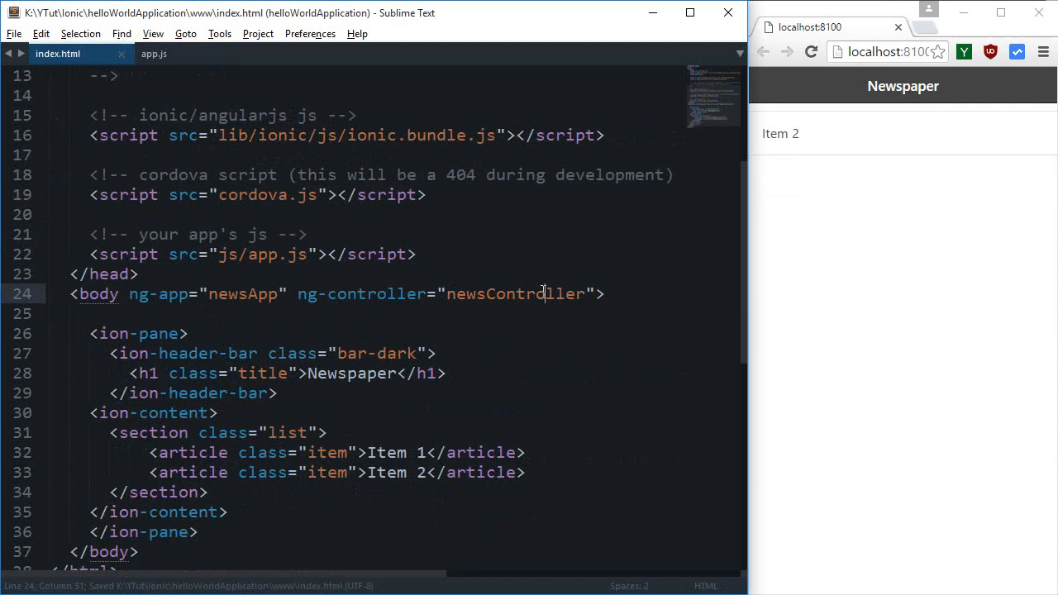
pyautogui.doubleClick(512, 294)
pyautogui.hotkey('ctrl', 'c')
pyautogui.click(154, 53)
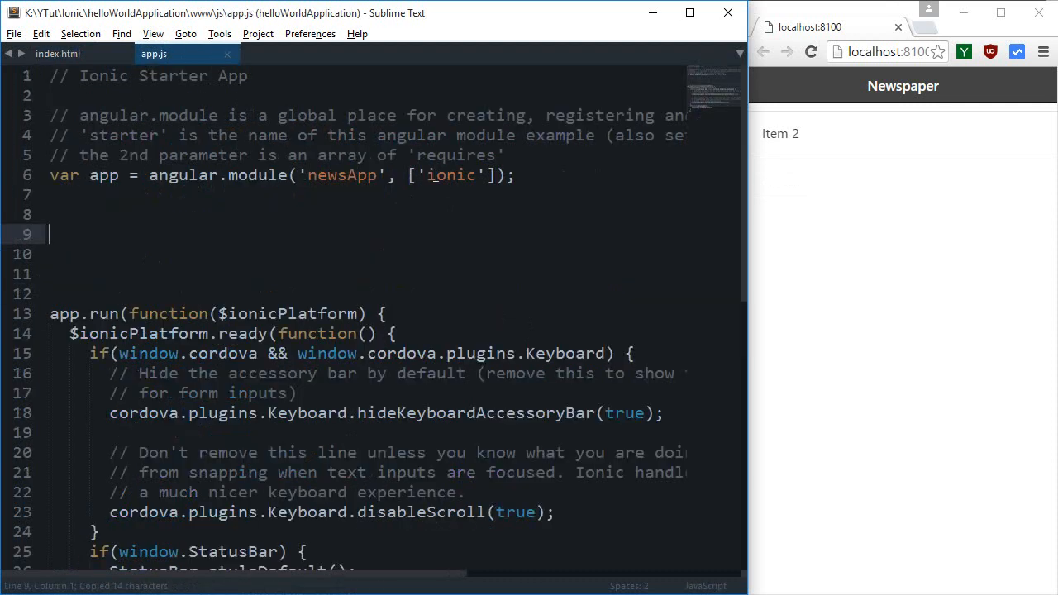
pyautogui.write('app.con')
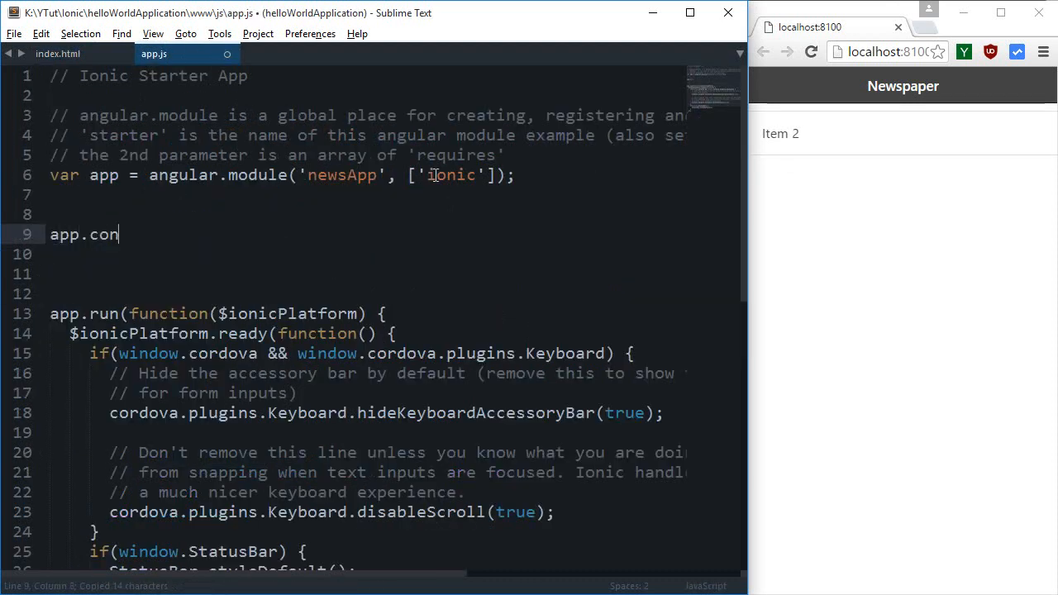
pyautogui.write("troller('")
# - Declare app.controller('newsController', function($scope, $http) {}); and save
pyautogui.hotkey('ctrl', 'v')
pyautogui.write("'")
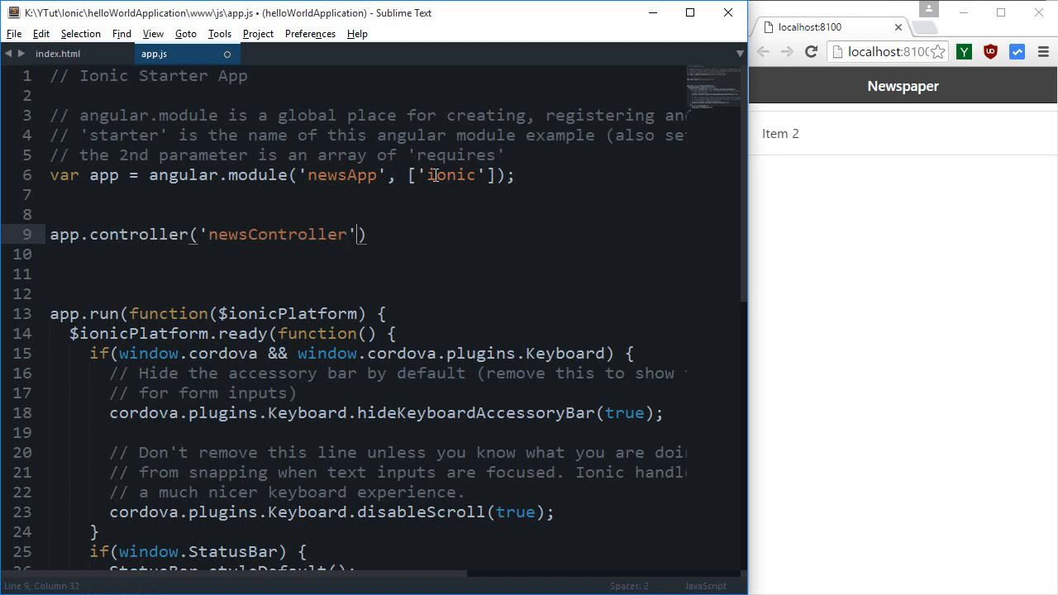
pyautogui.write(', m')
pyautogui.press('BackSpace')
pyautogui.write('function')
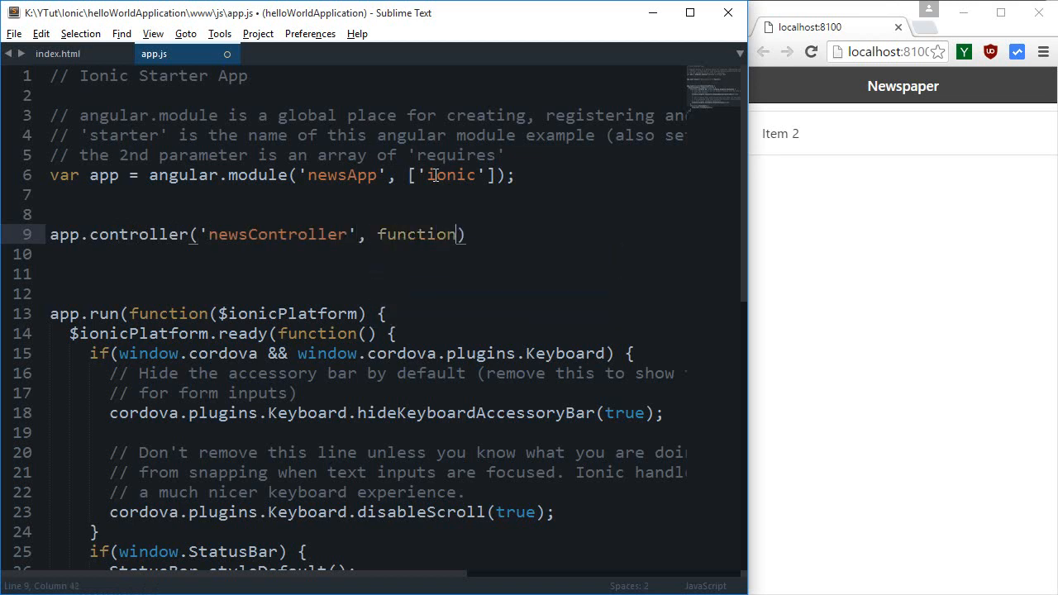
pyautogui.write('() {')
pyautogui.press('Return')
pyautogui.write(';')
pyautogui.hotkey('ctrl', 's')
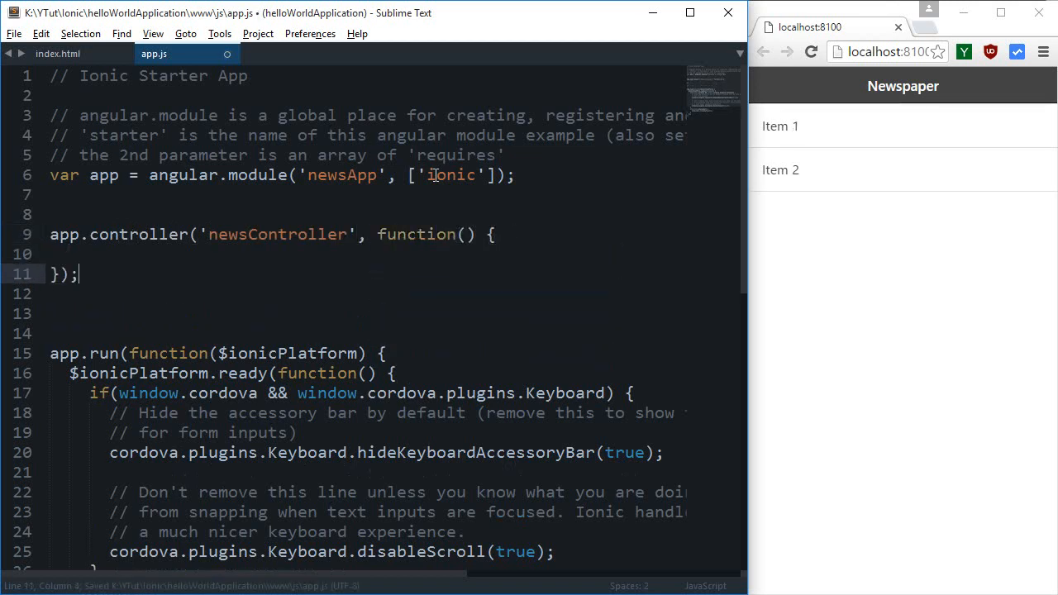
pyautogui.press('Up')
pyautogui.press('Up')
pyautogui.press('Left')
pyautogui.press('Left')
pyautogui.press('Left')
pyautogui.write('$s')
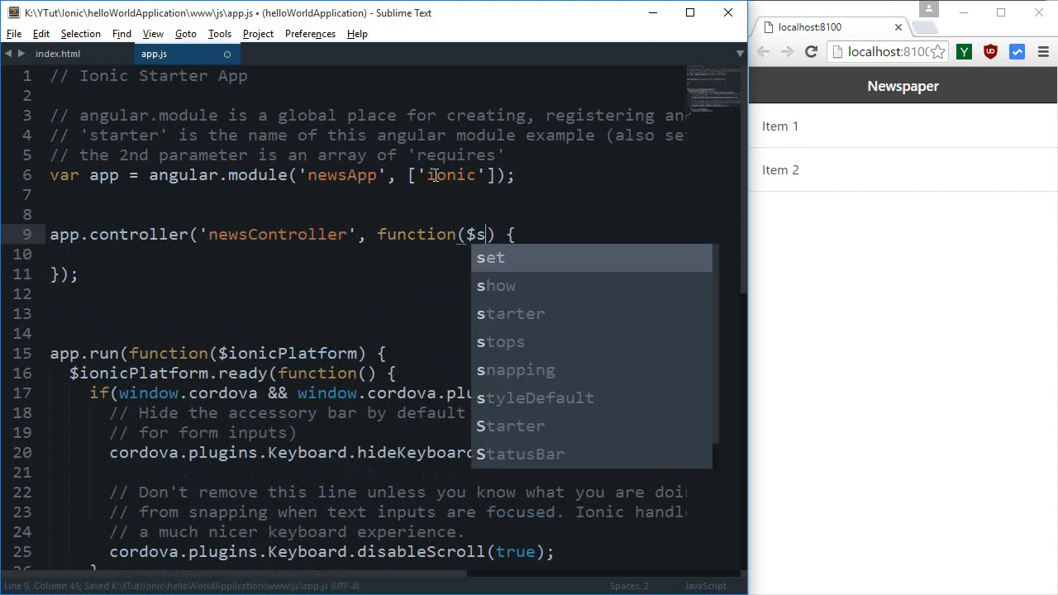
pyautogui.write('cope, $h')
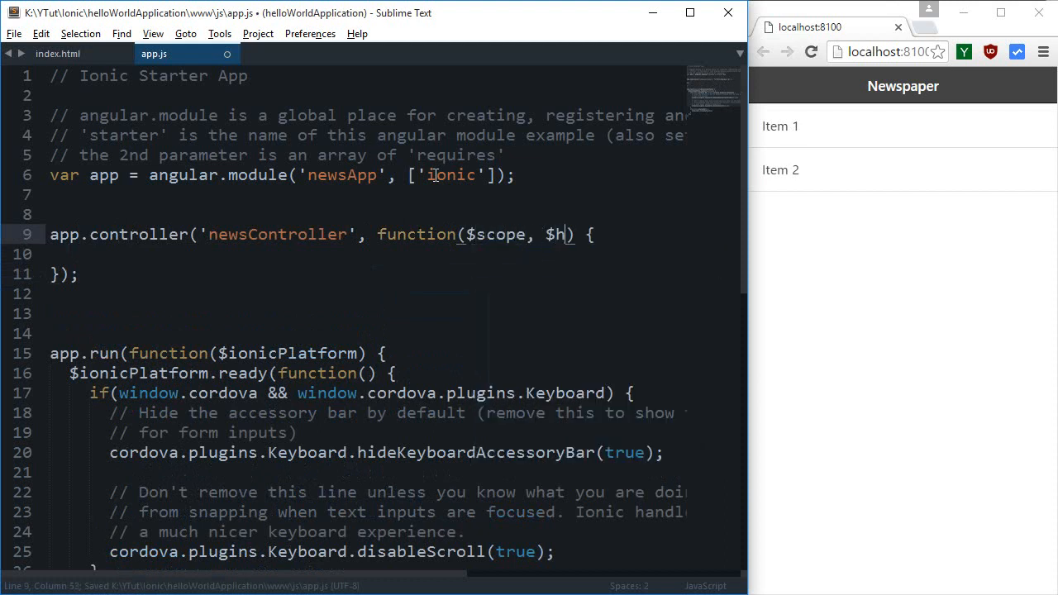
pyautogui.write('ttp')
pyautogui.hotkey('ctrl', 's')
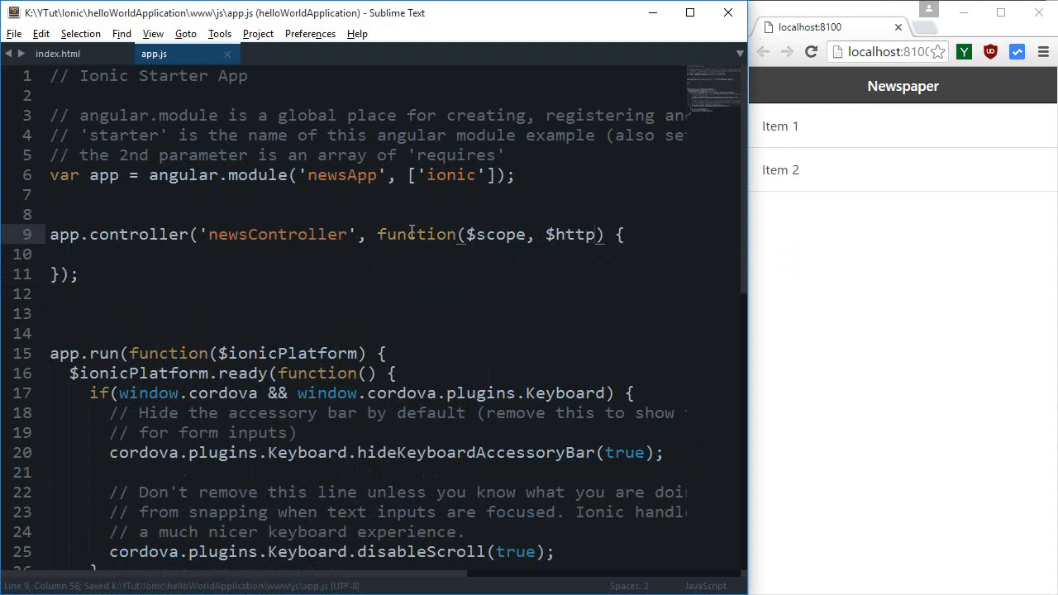
# - Open an indented empty line inside the controller body and save app.js
pyautogui.click(371, 257)
pyautogui.press('Tab')
pyautogui.hotkey('ctrl', 's')
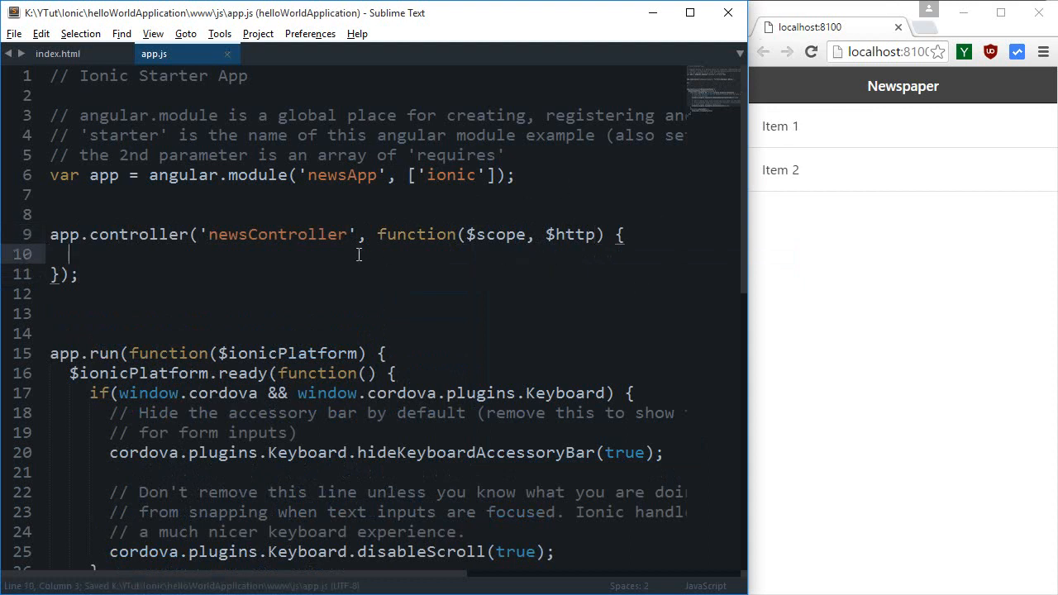
# - Replace the Item 1 and Item 2 articles with a single article containing {{news}} and save
pyautogui.click(58, 54)
pyautogui.scroll(-1, 402, 420)
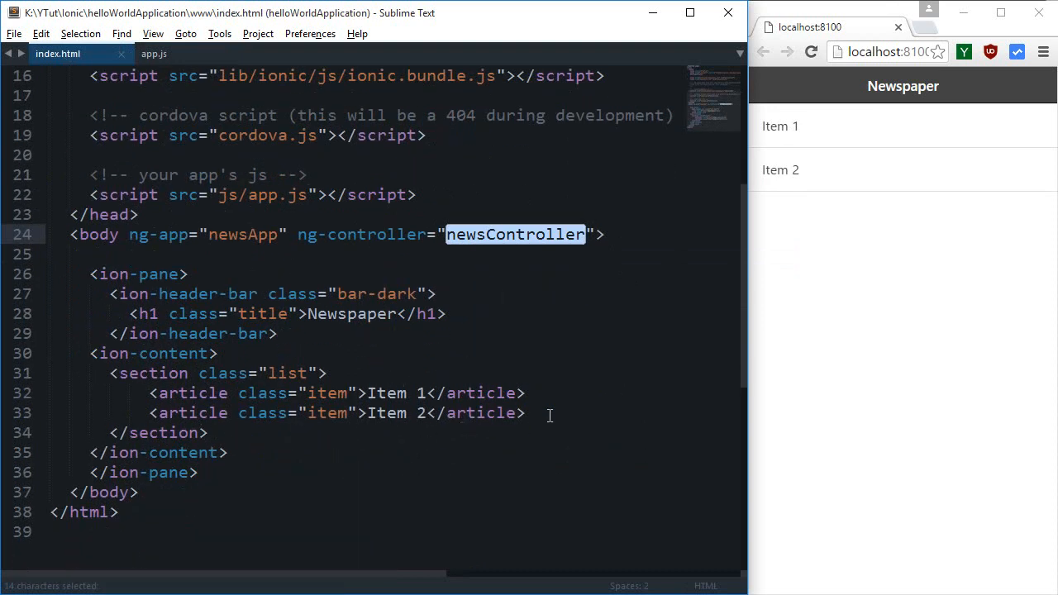
pyautogui.moveTo(526, 413); pyautogui.dragTo(368, 395)
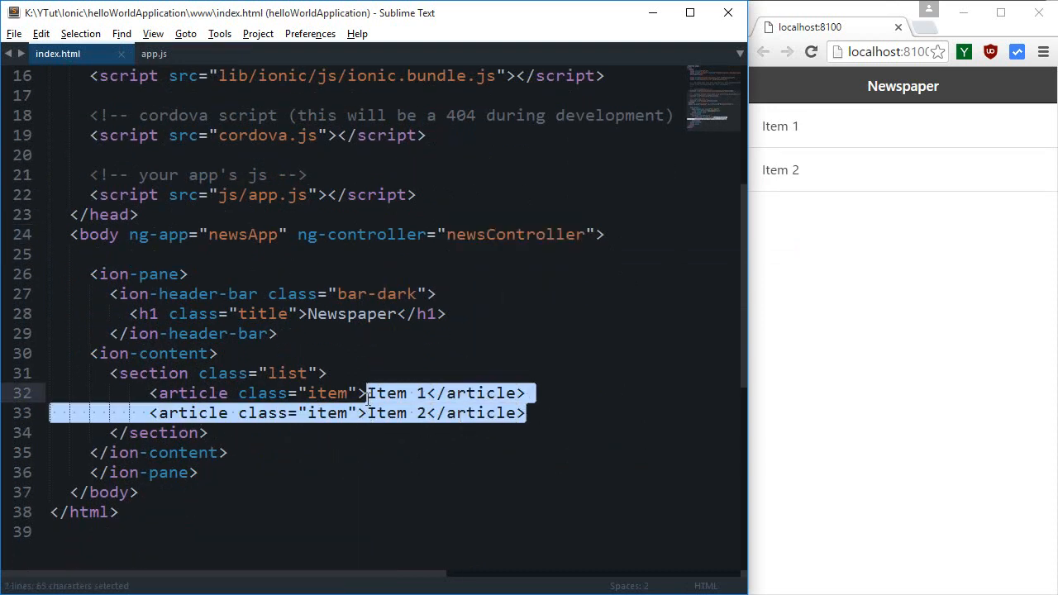
pyautogui.press('Delete')
pyautogui.hotkey('ctrl', 's')
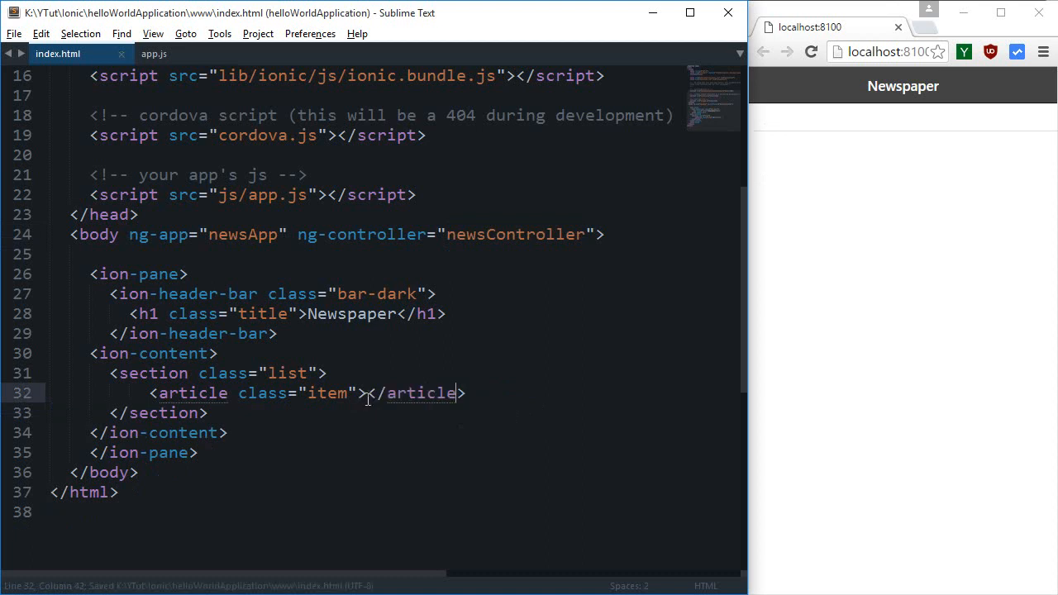
pyautogui.press('Left')
pyautogui.press('Left')
pyautogui.write('{{')
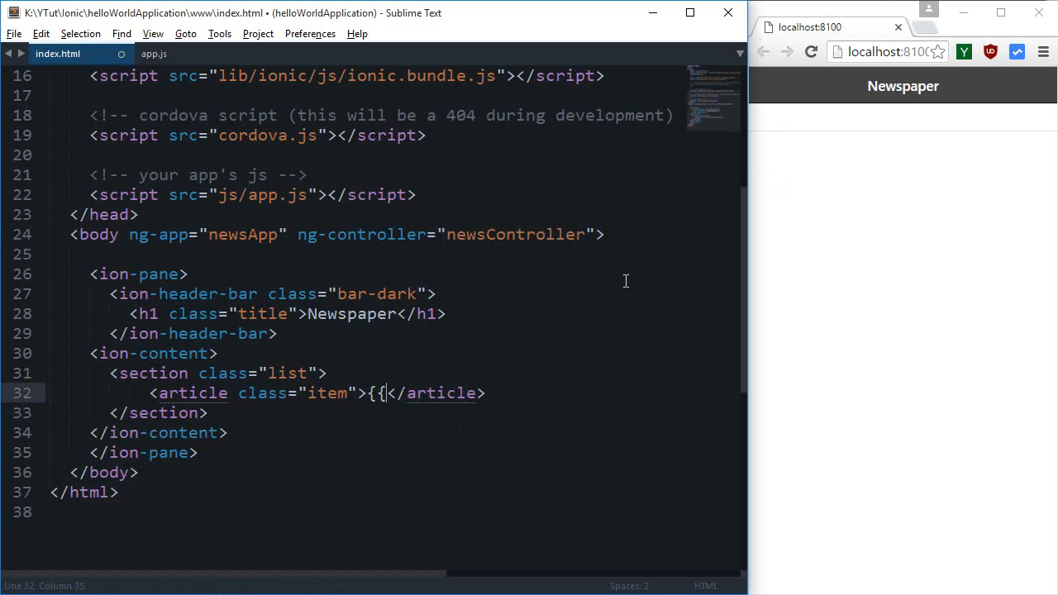
pyautogui.write('news}}')
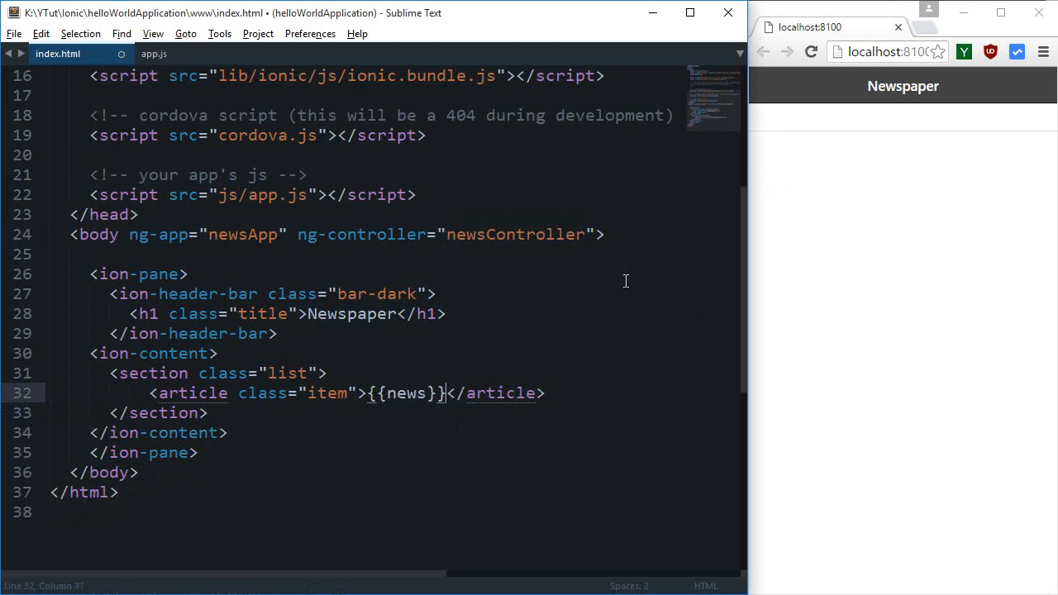
pyautogui.hotkey('ctrl', 's')
# - In app.js start the $http request object with method "GET" on its own lines
pyautogui.click(154, 54)
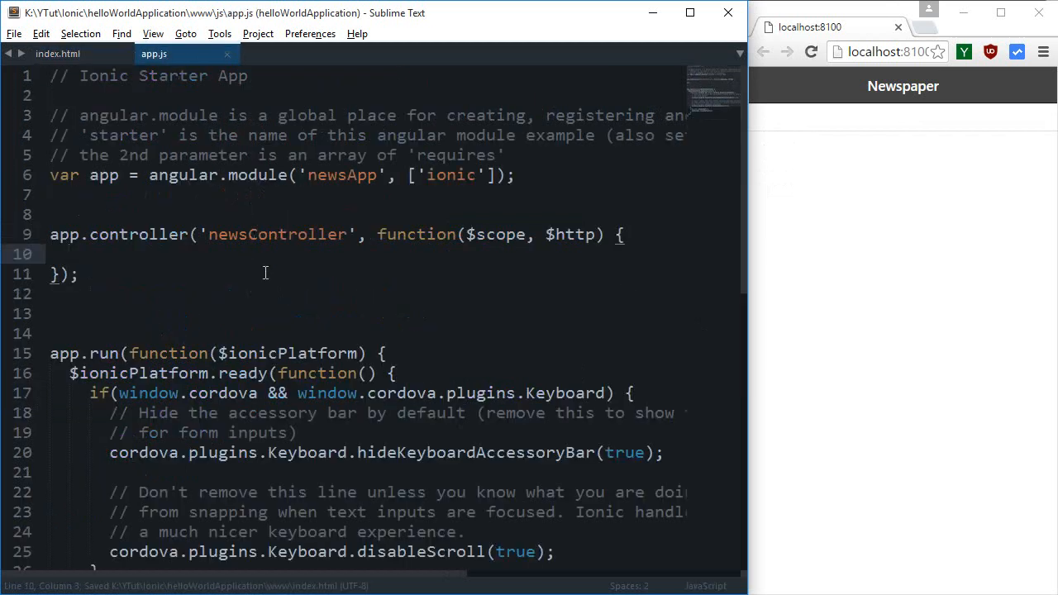
pyautogui.write('$')
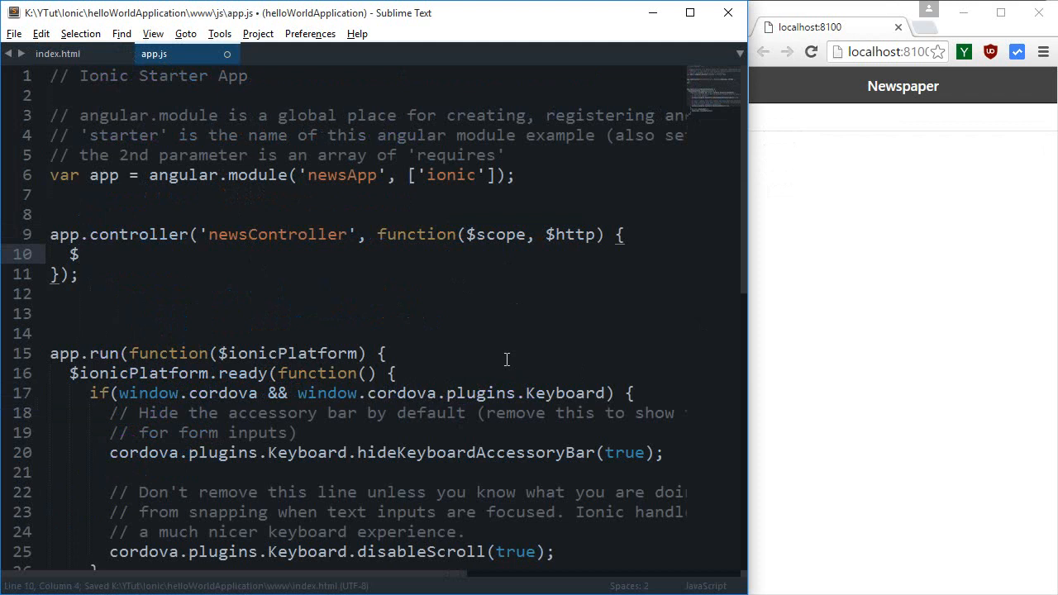
pyautogui.write('ht')
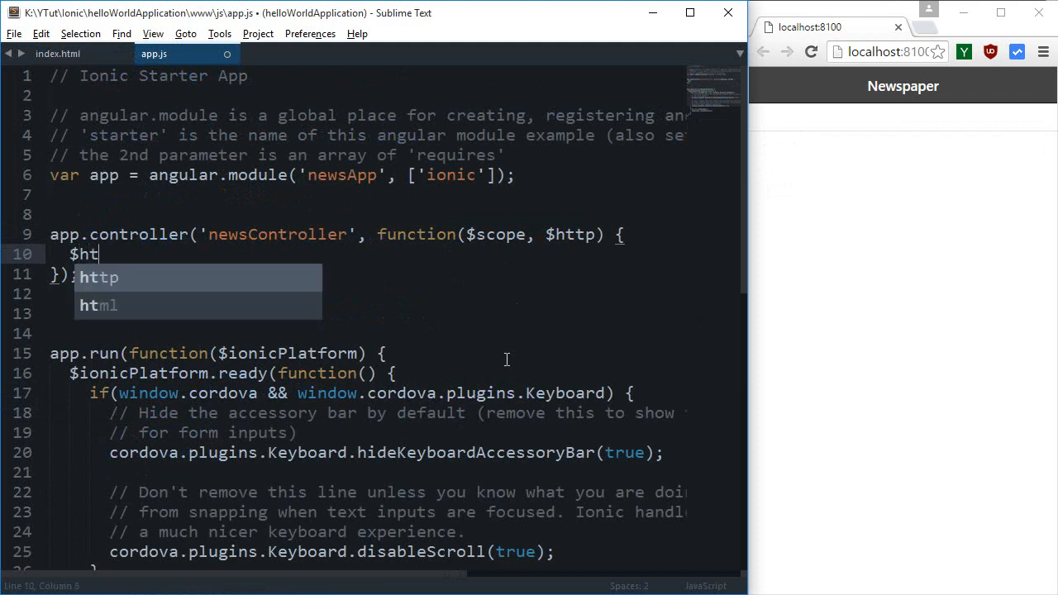
pyautogui.write('tp')
pyautogui.write('({')
pyautogui.press('Return')
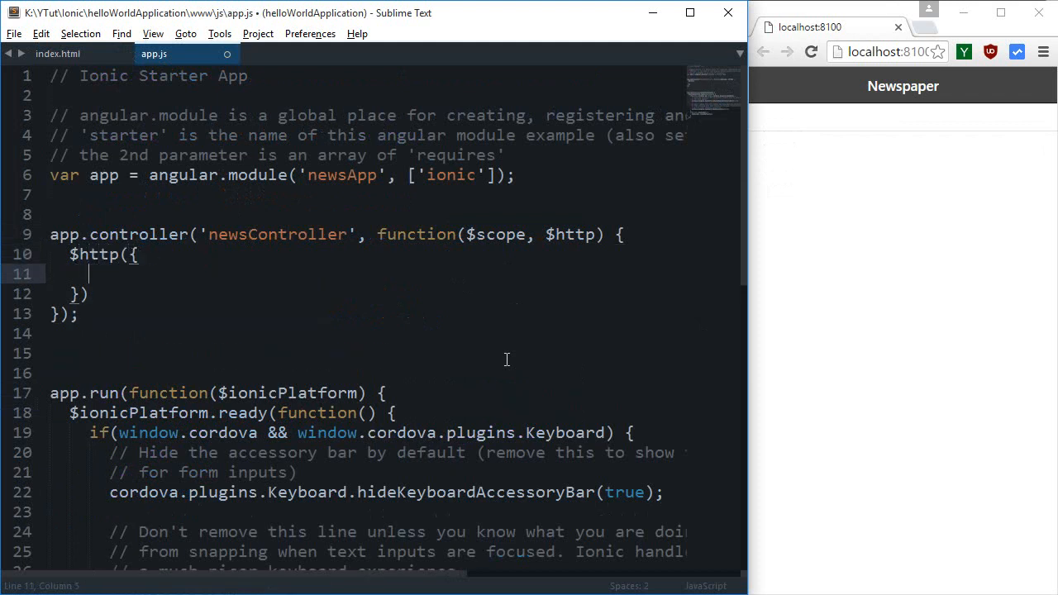
pyautogui.hotkey('ctrl', 's')
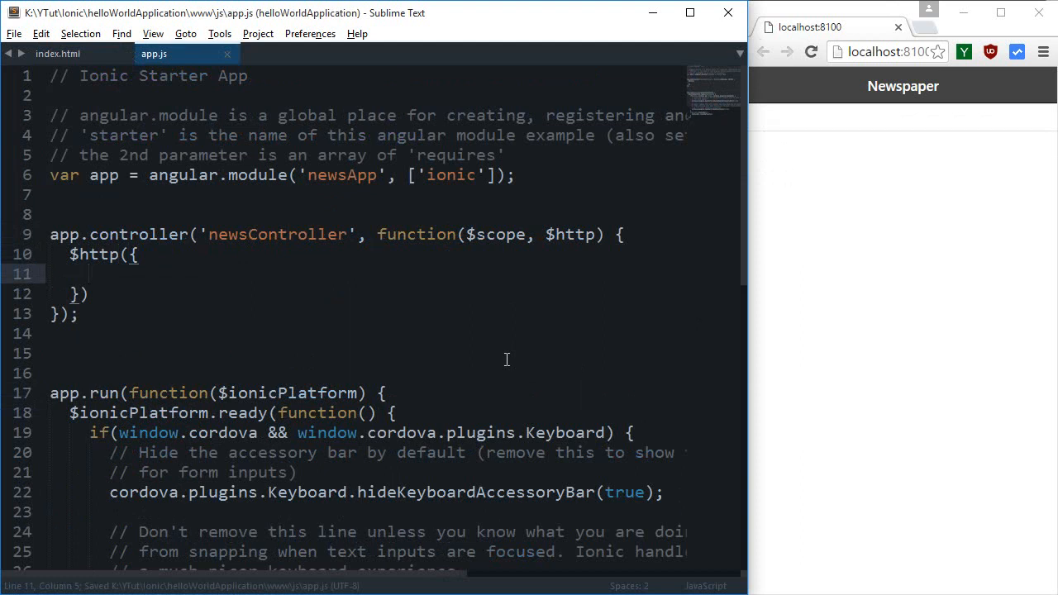
pyautogui.write('method: ')
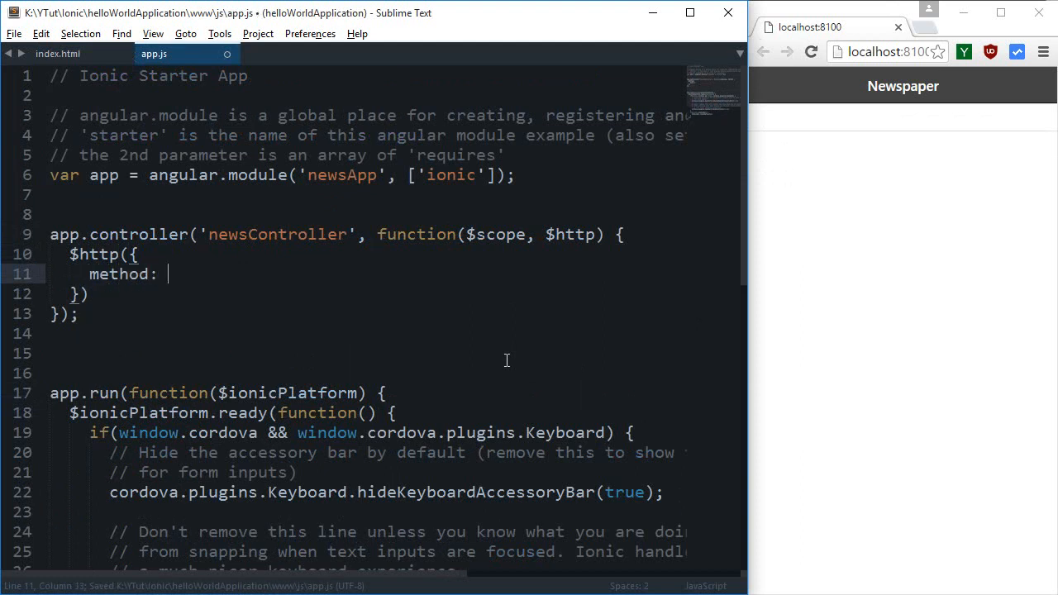
pyautogui.write('"GET",')
pyautogui.press('Return')
pyautogui.hotkey('ctrl', 's')
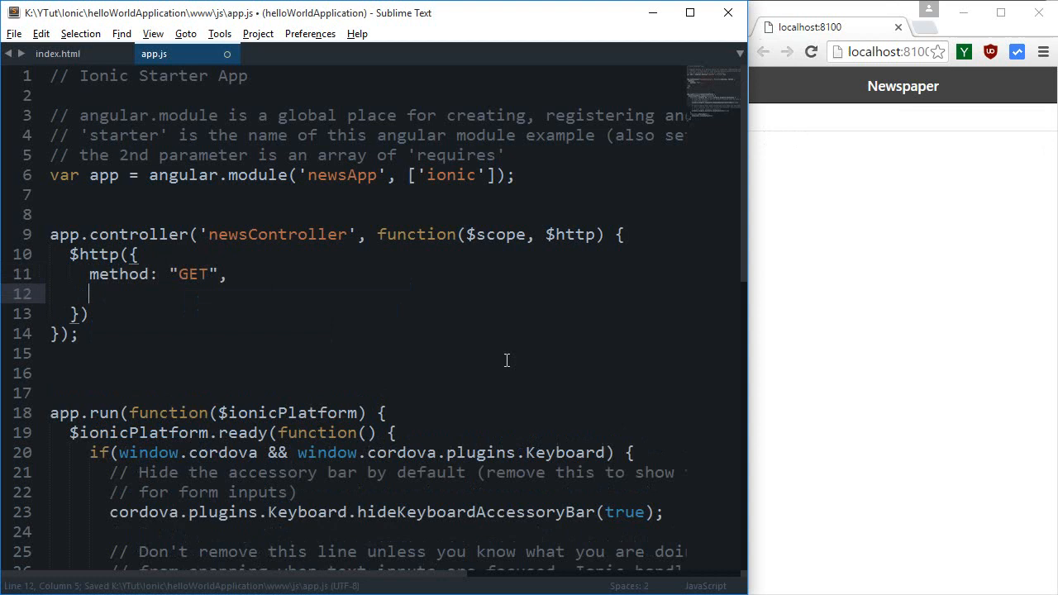
pyautogui.write('url')
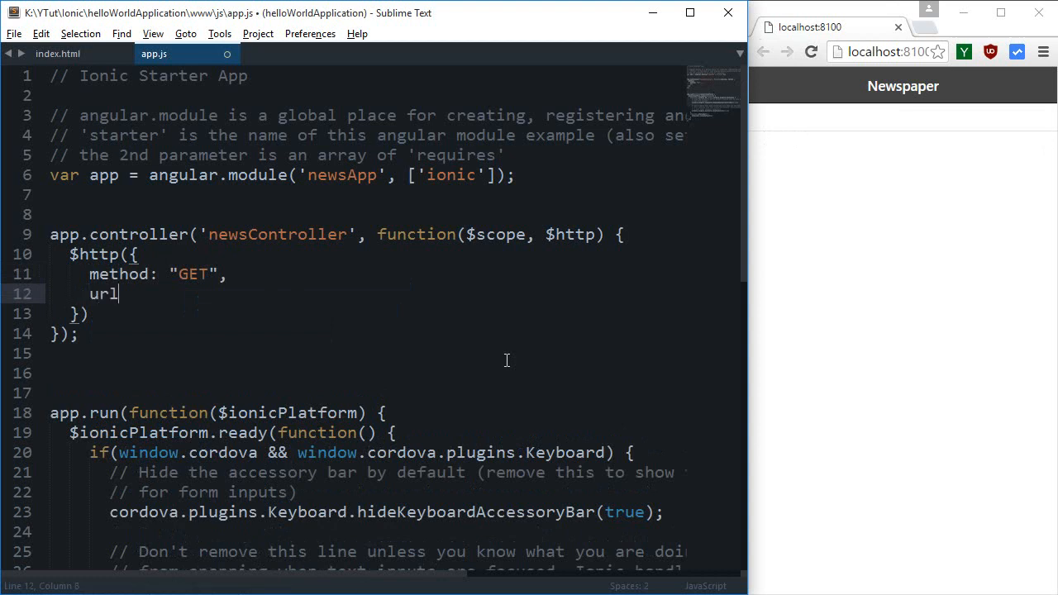
pyautogui.write(': ""')
pyautogui.click(928, 33)
pyautogui.write('codedamn.com/news.php')
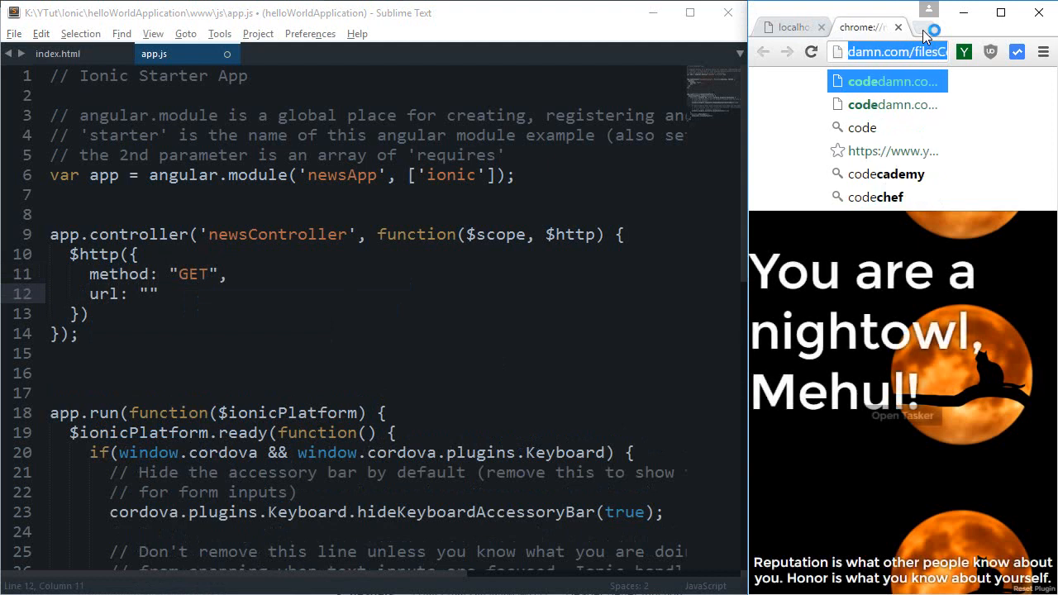
pyautogui.hotkey('ctrl', 'c')
pyautogui.hotkey('ctrl', 'w')
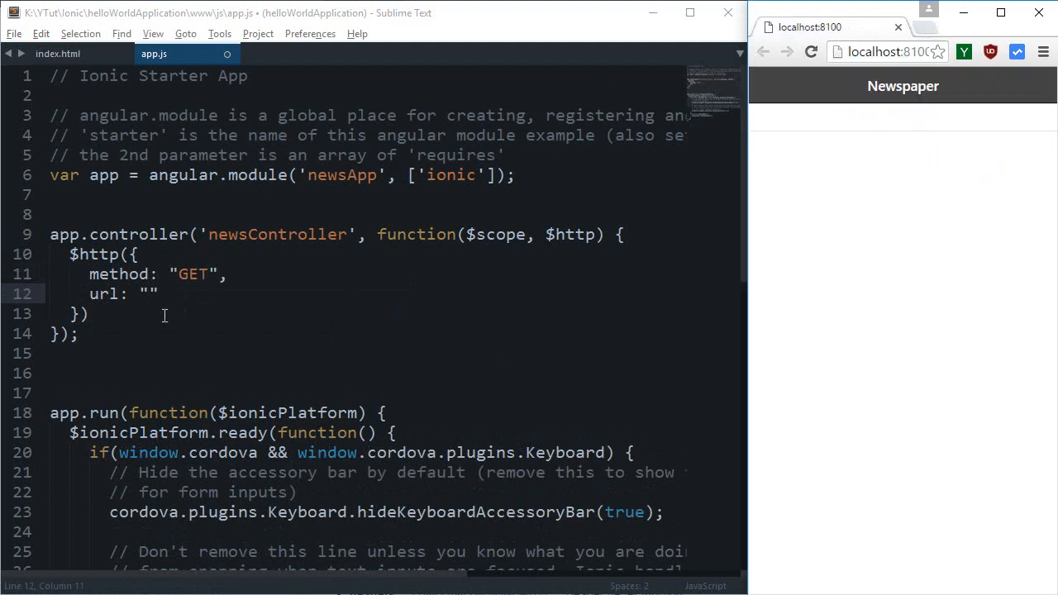
pyautogui.click(152, 294)
pyautogui.hotkey('ctrl', 'v')
pyautogui.hotkey('ctrl', 's')
pyautogui.press('Home')
pyautogui.hotkey('shift', 'Right')
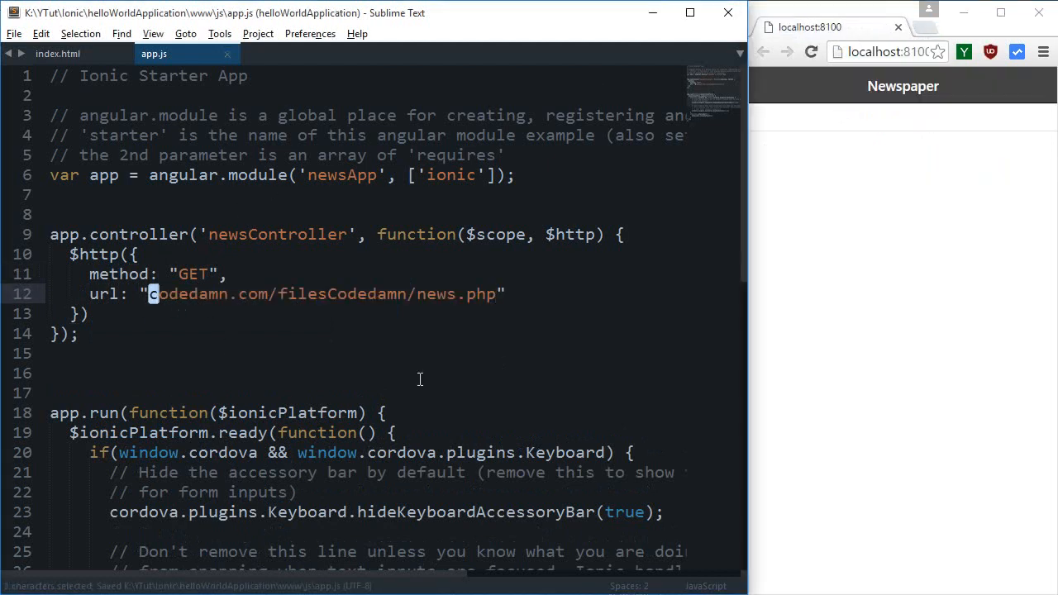
pyautogui.press('Left')
pyautogui.write('http://')
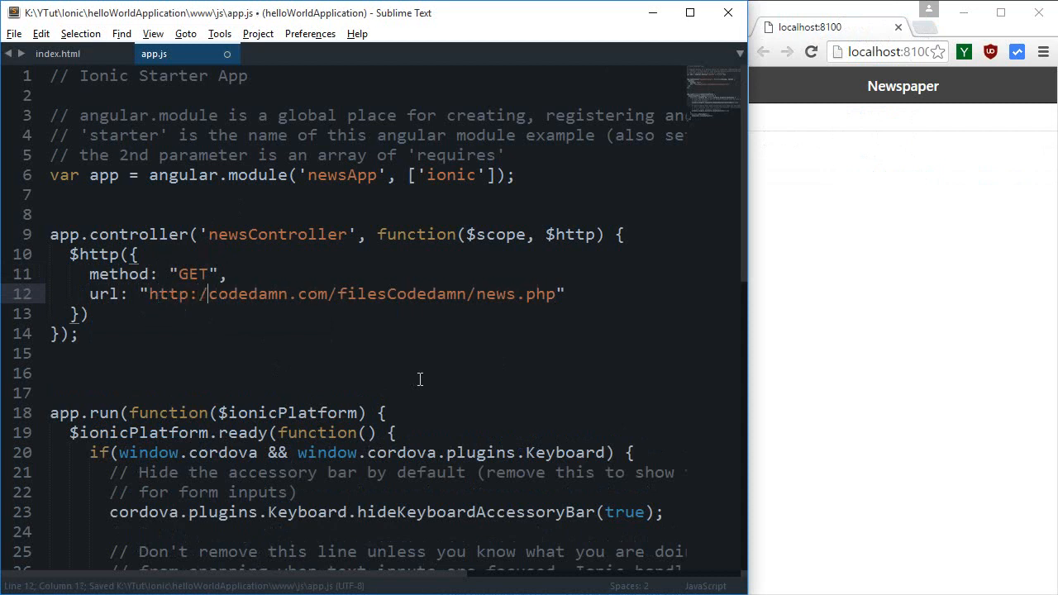
pyautogui.hotkey('ctrl', 's')
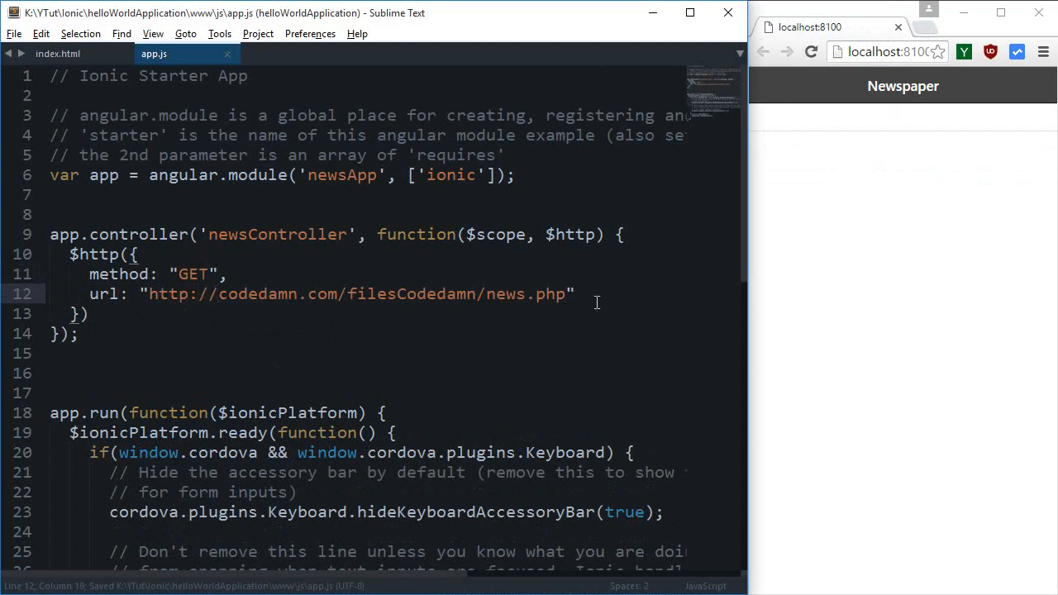
# - Chain .then(function(data){ console.log(data); }) onto the request and save app.js
pyautogui.click(597, 296)
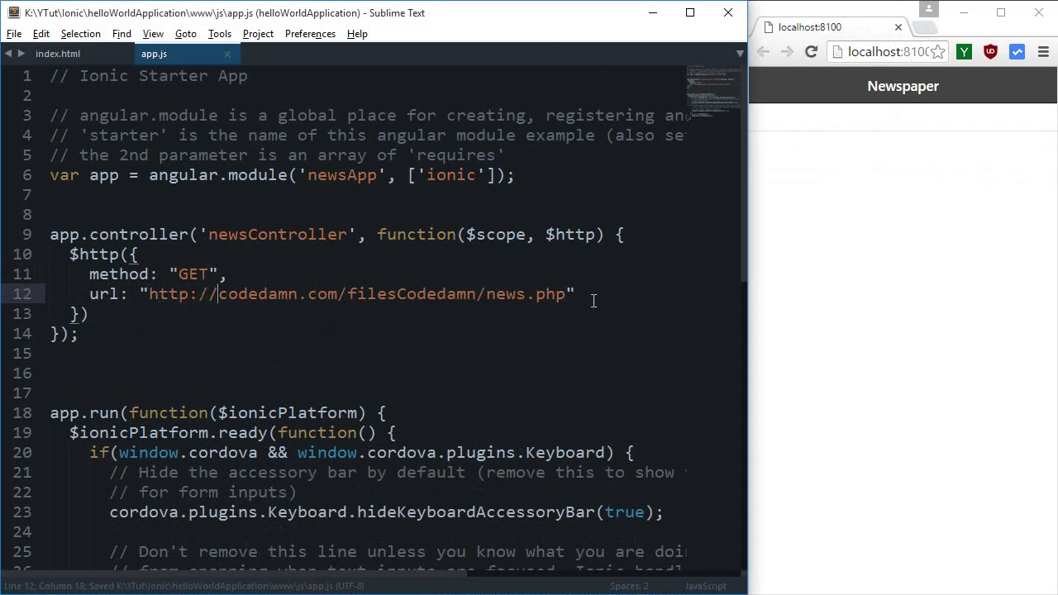
pyautogui.click(200, 312)
pyautogui.write('.then')
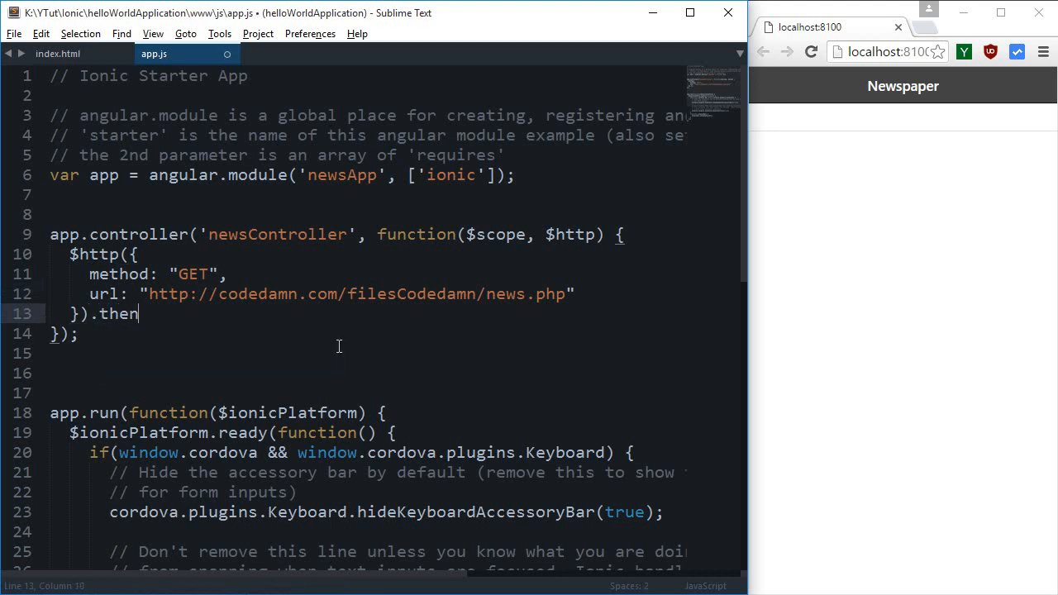
pyautogui.write('(function()')
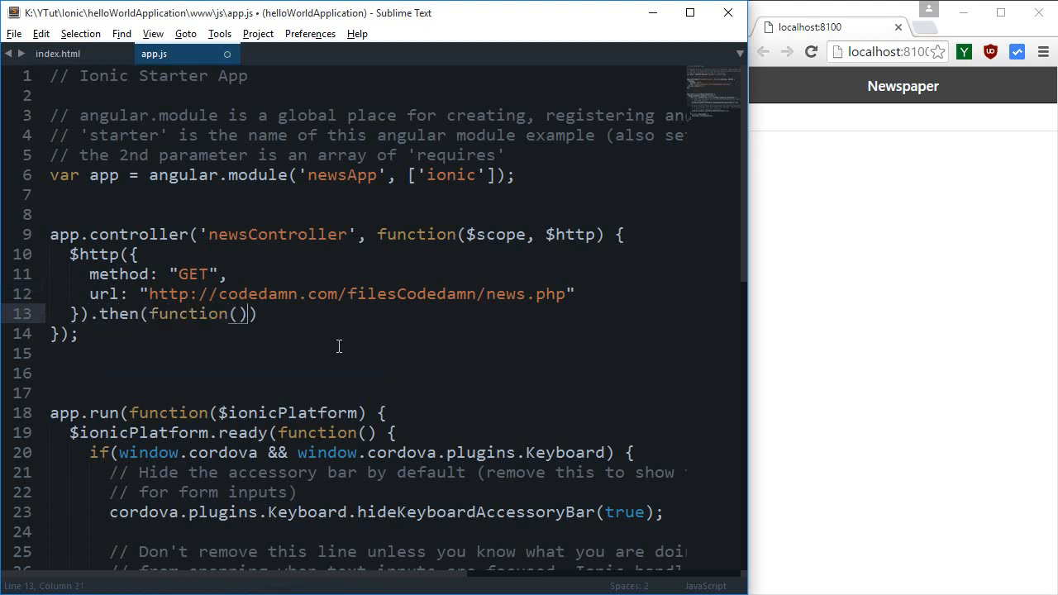
pyautogui.write(' {')
pyautogui.press('Return')
pyautogui.hotkey('ctrl', 's')
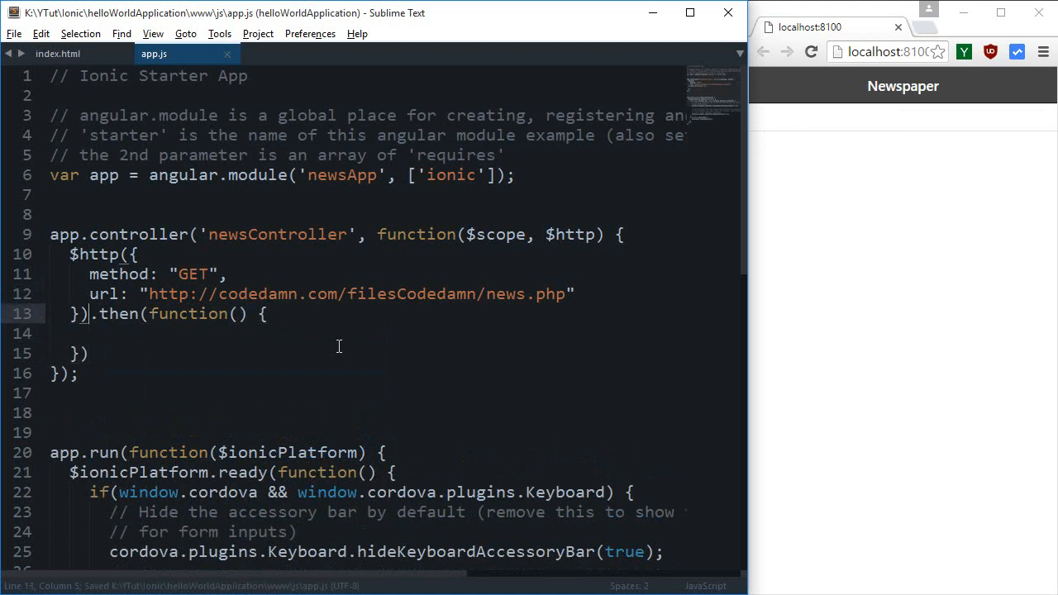
pyautogui.click(238, 313)
pyautogui.write('data')
pyautogui.hotkey('ctrl', 's')
pyautogui.press('Down')
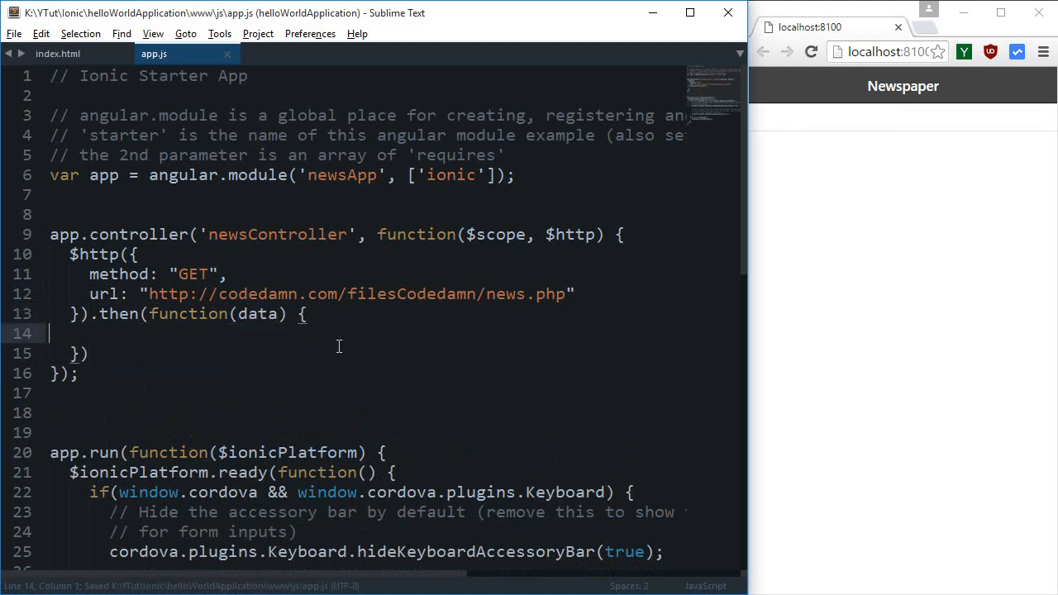
pyautogui.press('Tab')
pyautogui.write('console.lo')
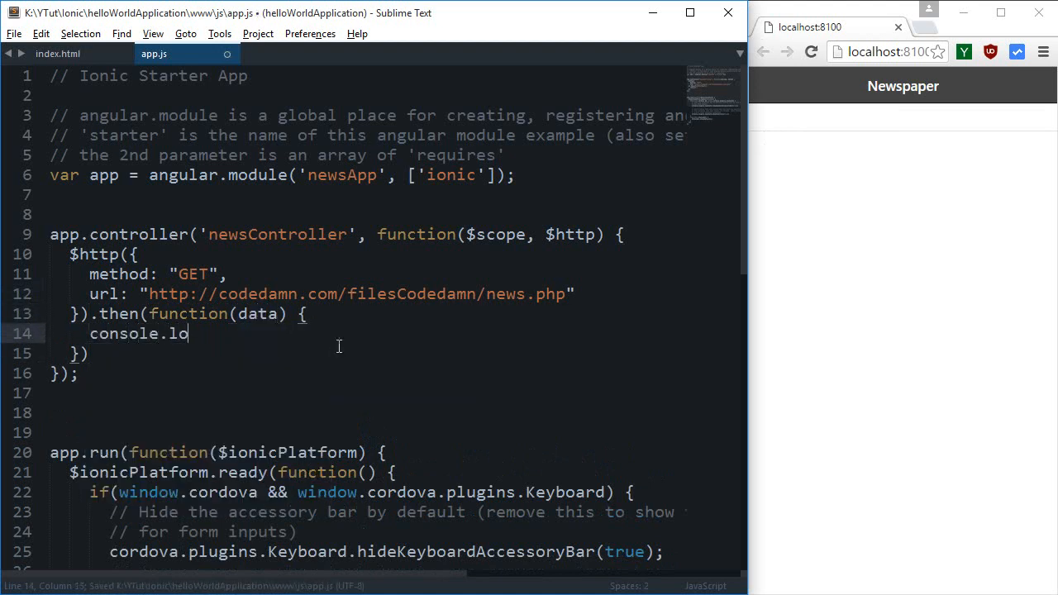
pyautogui.write('g(data);')
pyautogui.hotkey('ctrl', 's')
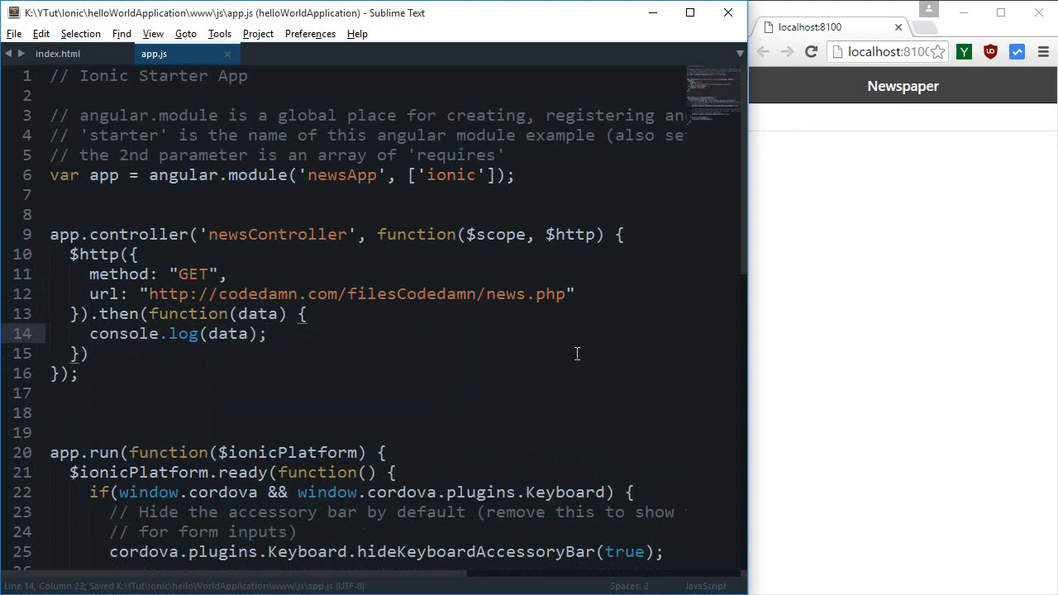
# - Inspect the page and undock DevTools into its own resized window
pyautogui.rightClick(918, 182)
pyautogui.click(930, 459)
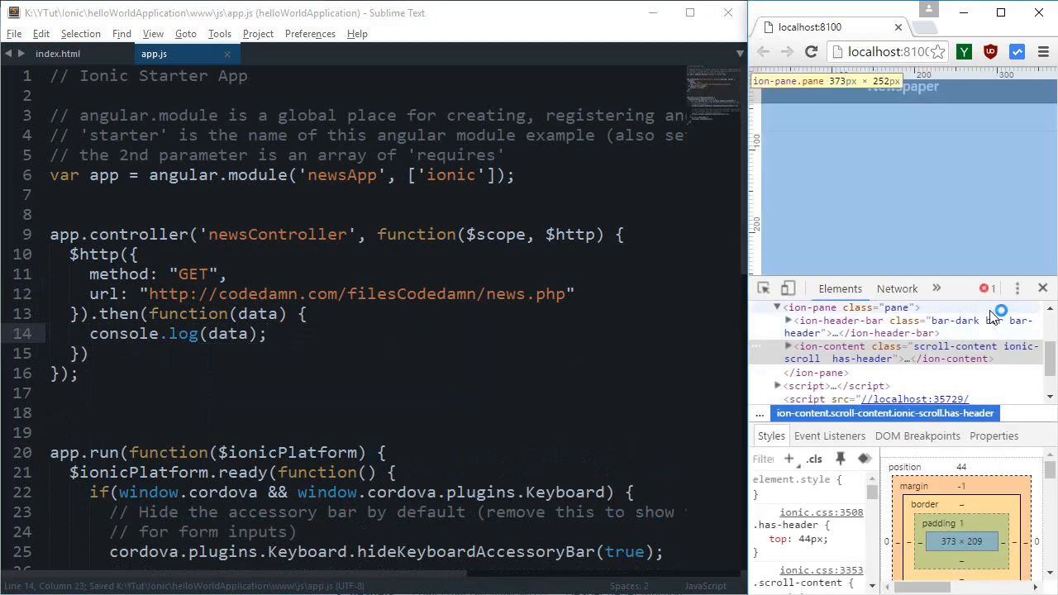
pyautogui.click(1018, 289)
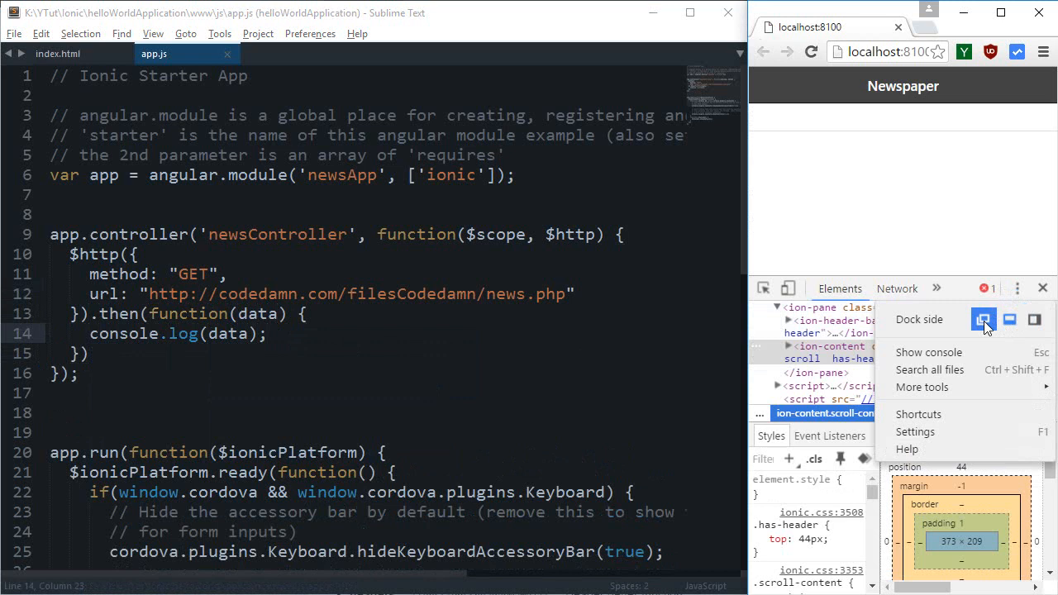
pyautogui.click(984, 320)
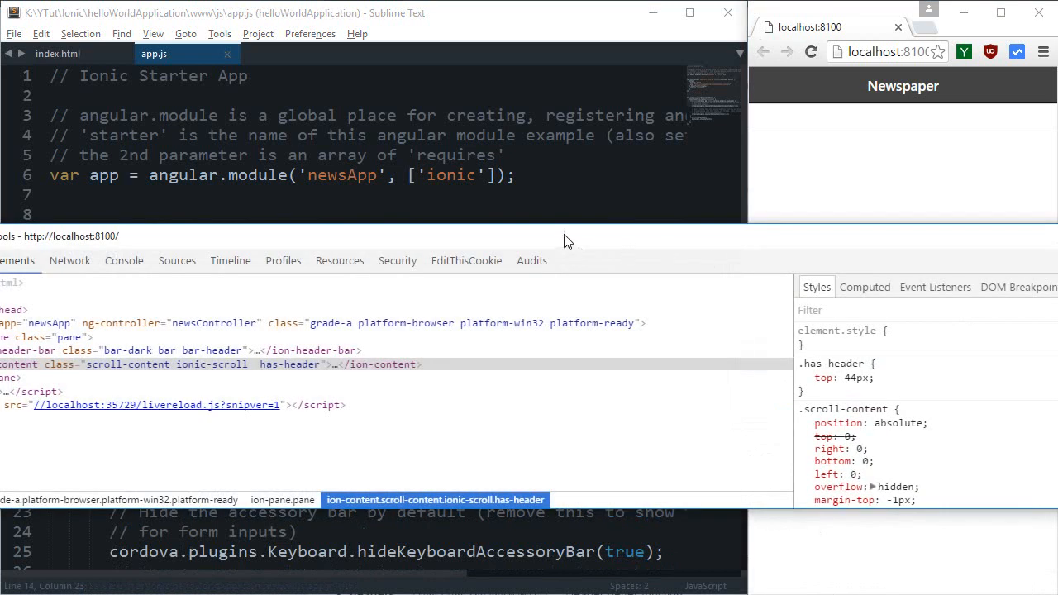
pyautogui.moveTo(567, 237); pyautogui.dragTo(702, 243)
pyautogui.moveTo(64, 325); pyautogui.dragTo(545, 325)
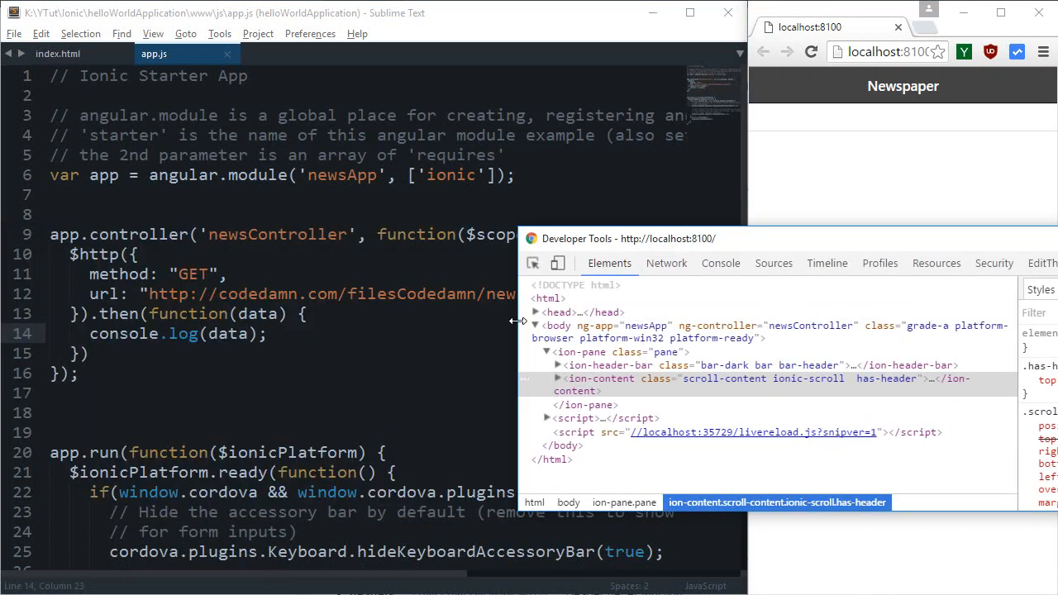
pyautogui.moveTo(840, 240); pyautogui.dragTo(534, 255)
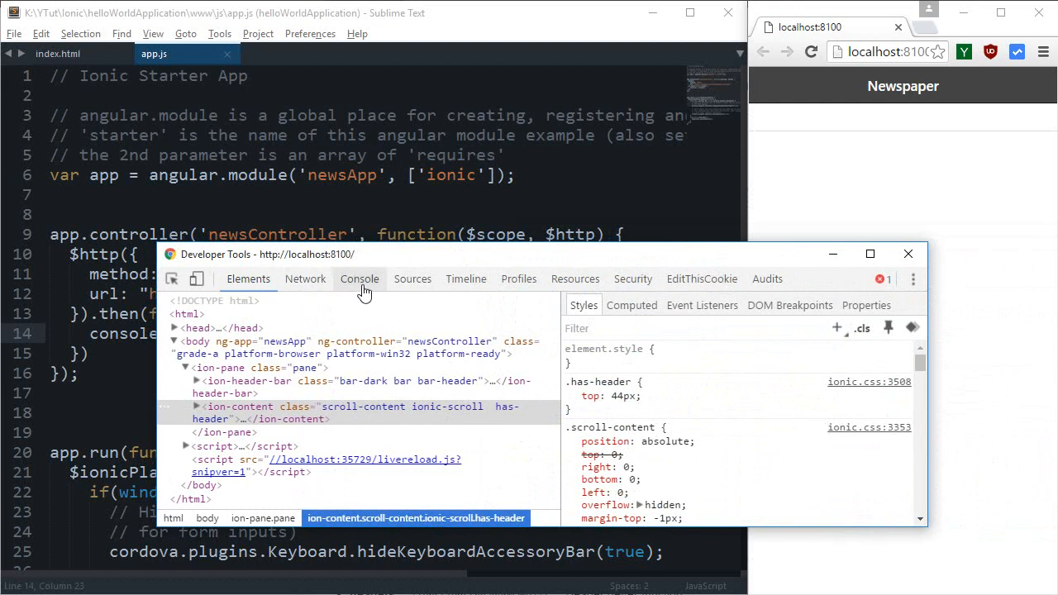
# - View the Console showing news.php blocked by a missing Access-Control-Allow-Origin header
pyautogui.click(359, 278)
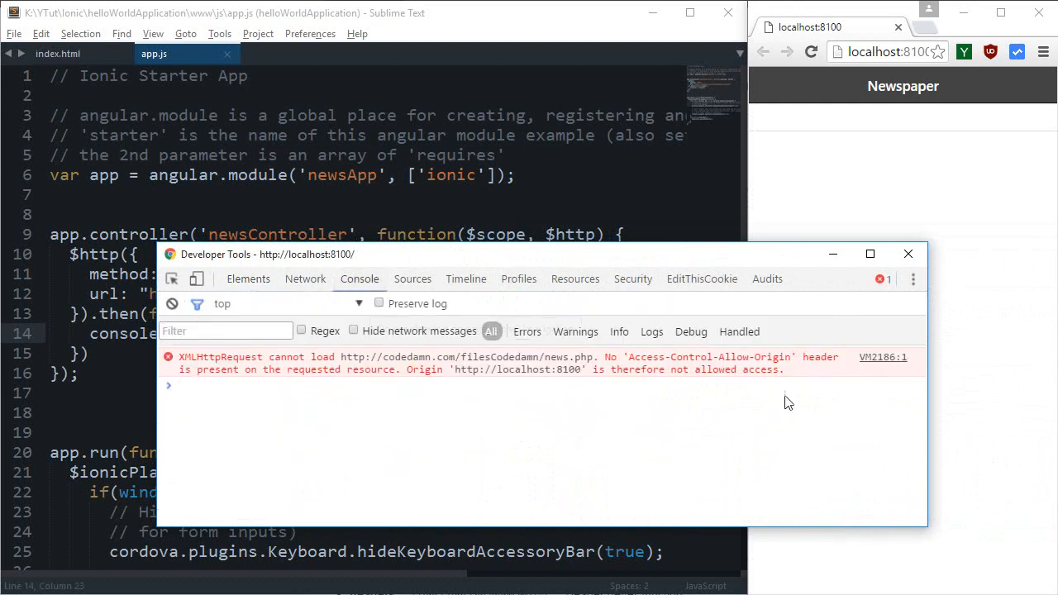
pyautogui.moveTo(627, 364)
pyautogui.mouseDown()
pyautogui.moveTo(785, 364)
pyautogui.moveTo(643, 361)
pyautogui.mouseUp()
pyautogui.click(789, 368)
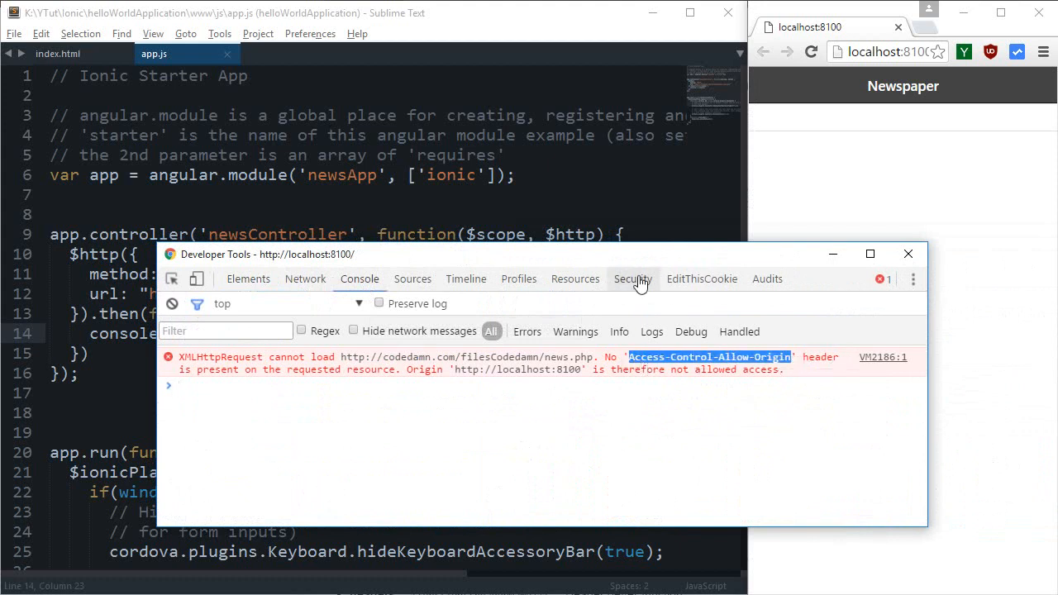
pyautogui.moveTo(589, 260); pyautogui.dragTo(726, 262)
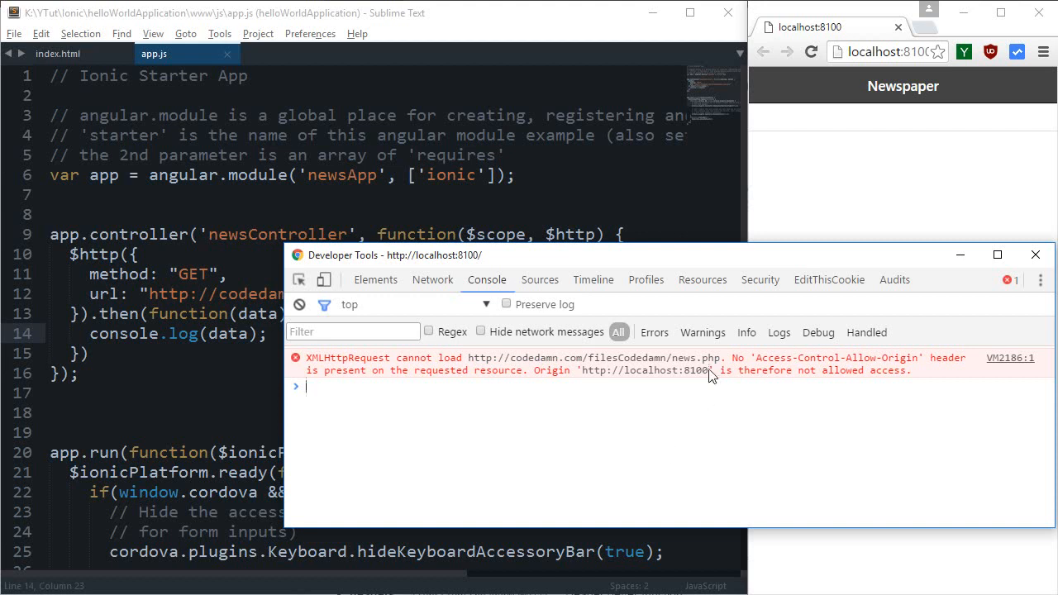
pyautogui.write('cle')
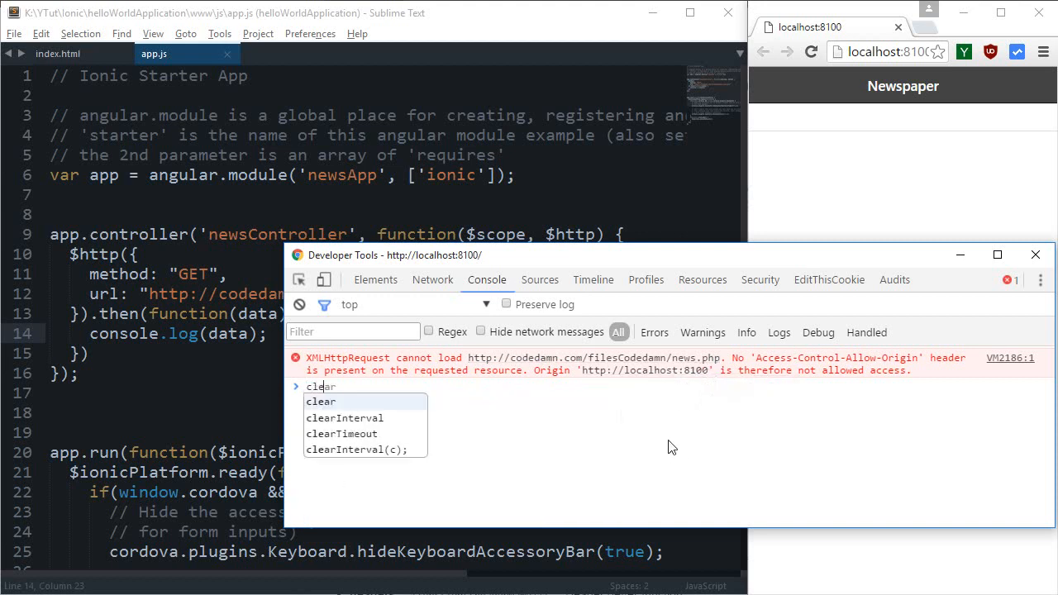
# - Run location.reload() in the Console so news.php finishes with a 200 OK response
pyautogui.press('BackSpace')
pyautogui.press('BackSpace')
pyautogui.press('BackSpace')
pyautogui.write('window.rel')
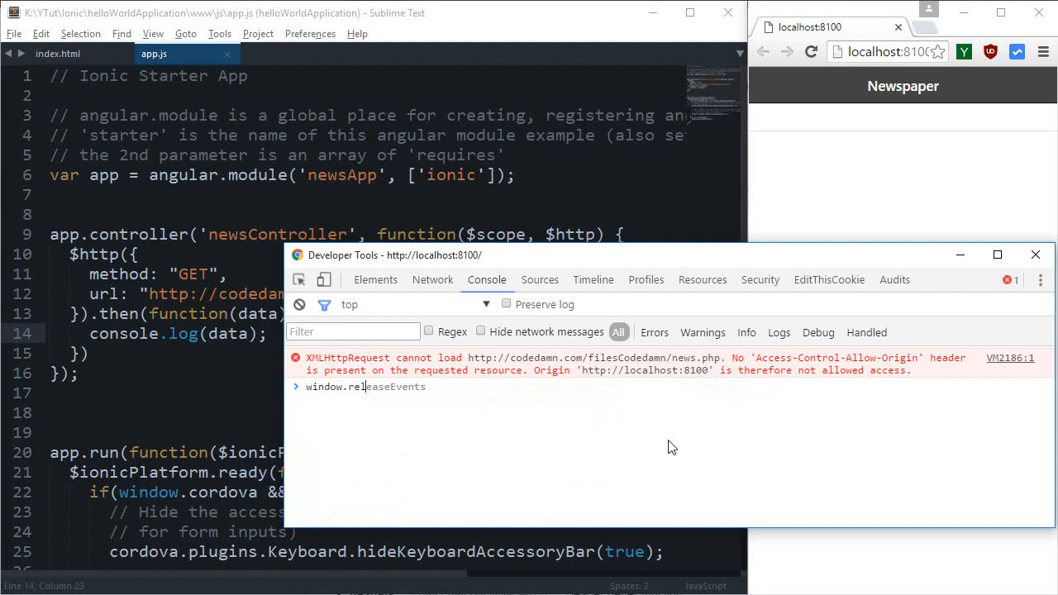
pyautogui.write('oad()')
pyautogui.press('Return')
pyautogui.write('l')
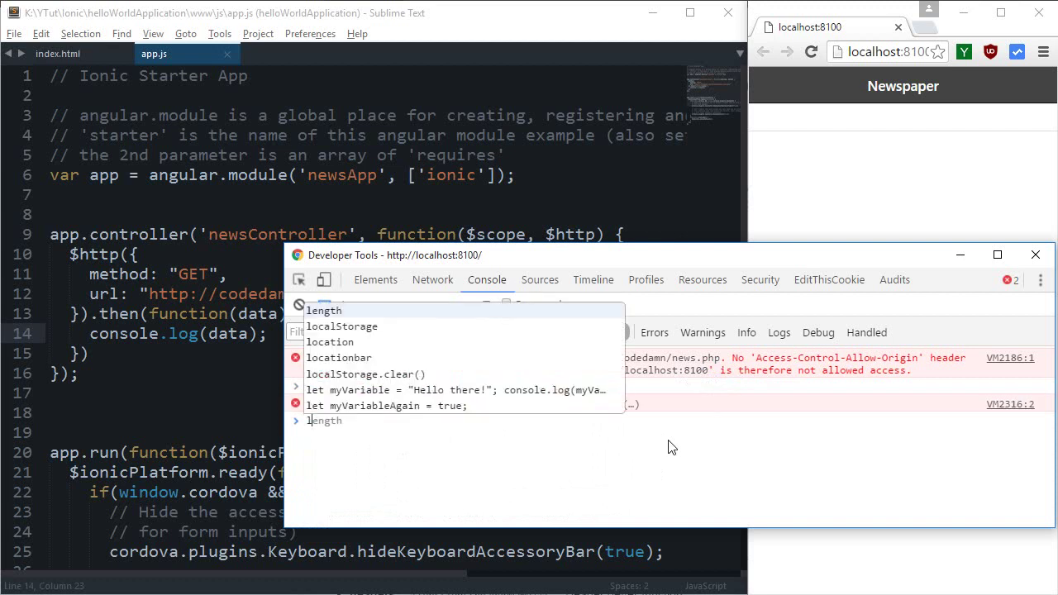
pyautogui.write('ocation.reload()')
pyautogui.press('Return')
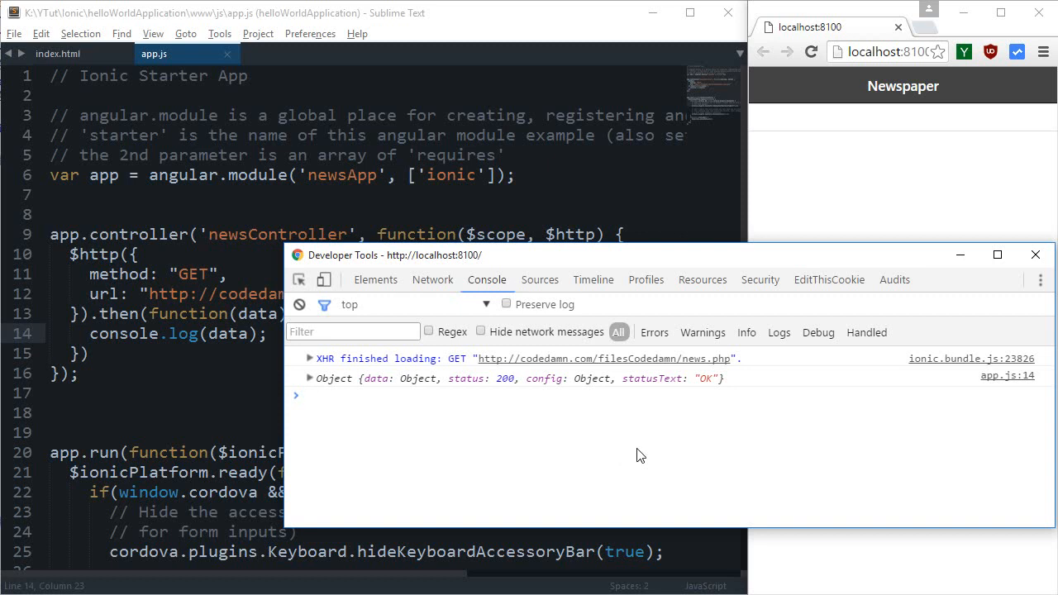
# - Highlight the $http request block and its GET method line in app.js
pyautogui.click(174, 333)
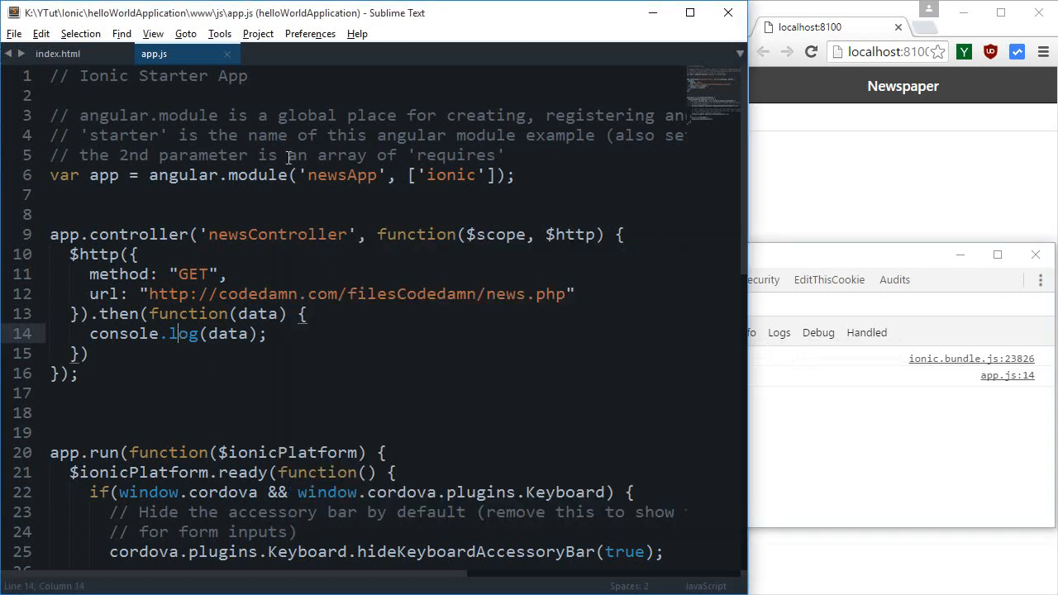
pyautogui.moveTo(109, 378); pyautogui.dragTo(50, 234)
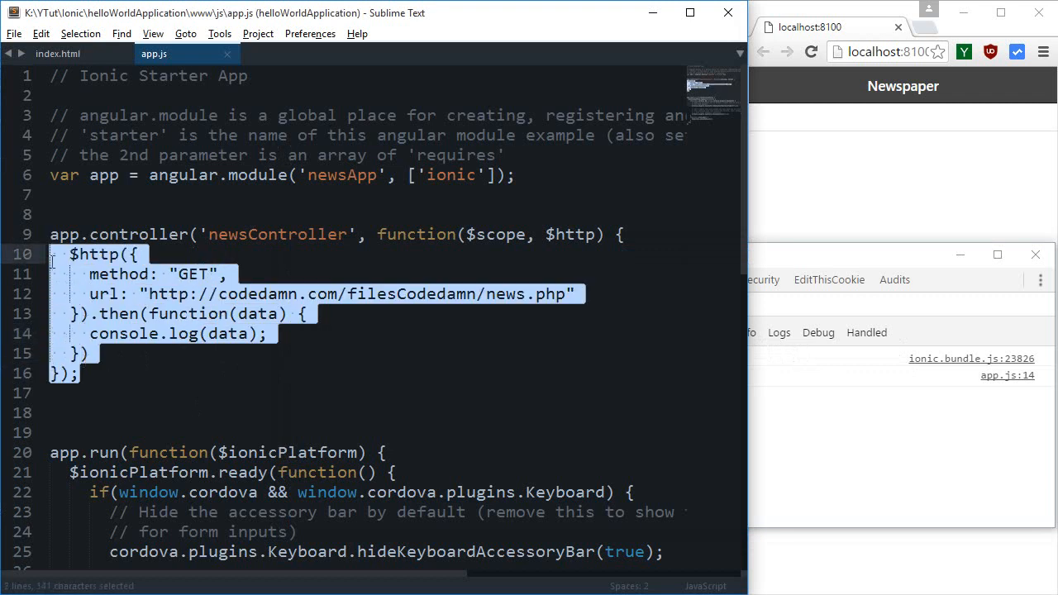
pyautogui.click(109, 313)
pyautogui.moveTo(89, 274); pyautogui.dragTo(214, 274)
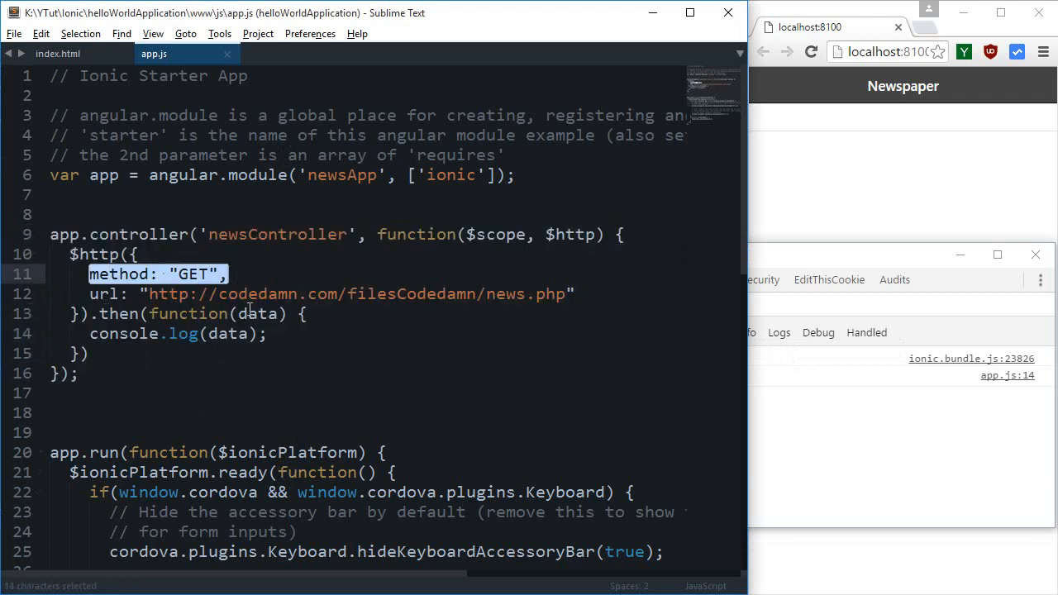
# - Bring the app preview forward and open DevTools with F12 to see the logged response
pyautogui.click(960, 137)
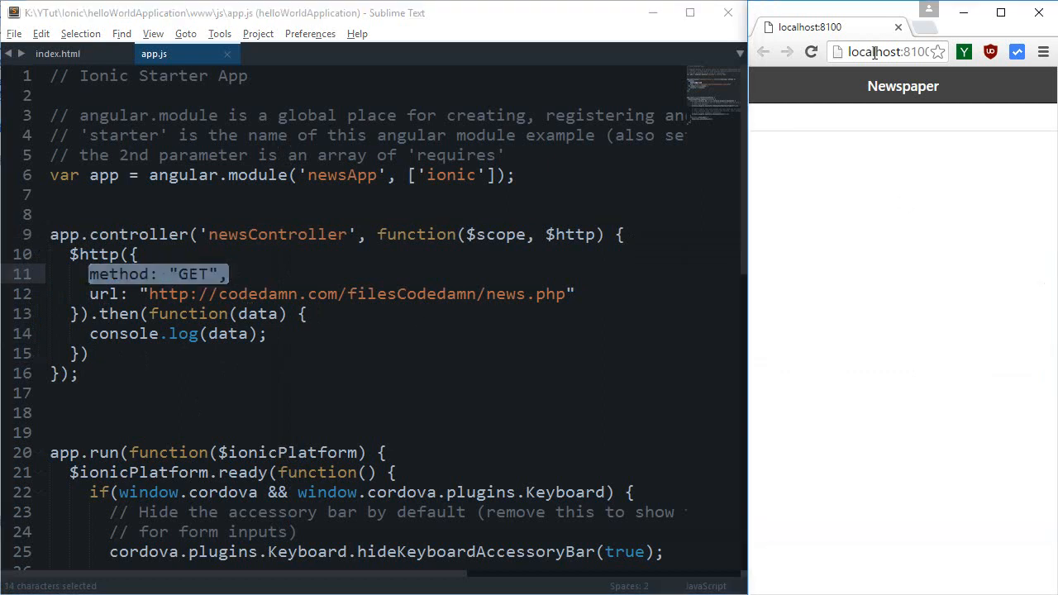
pyautogui.click(875, 52)
pyautogui.click(860, 51)
pyautogui.click(903, 52)
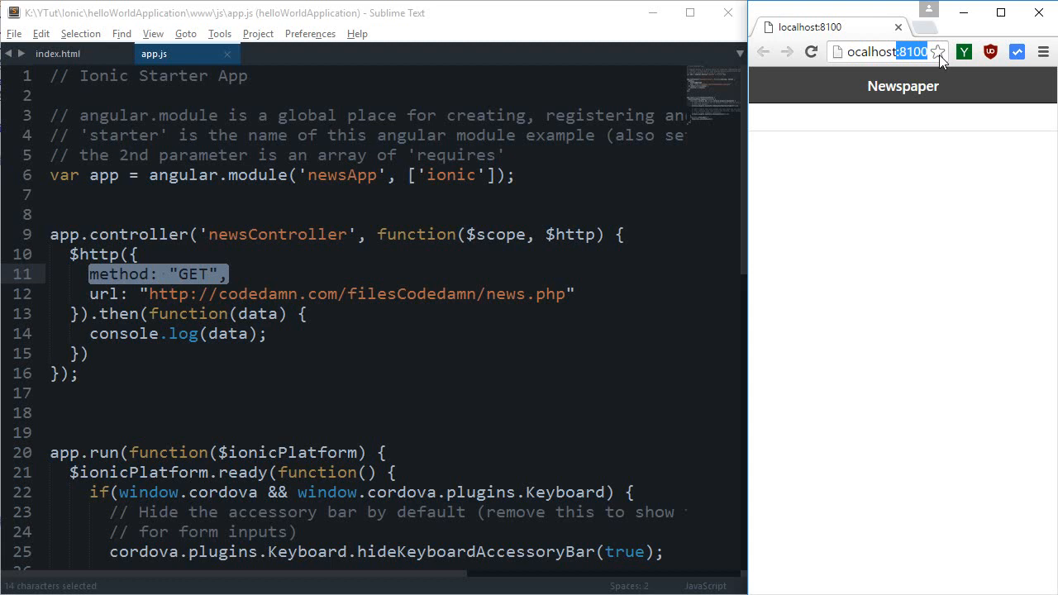
pyautogui.press('F12')
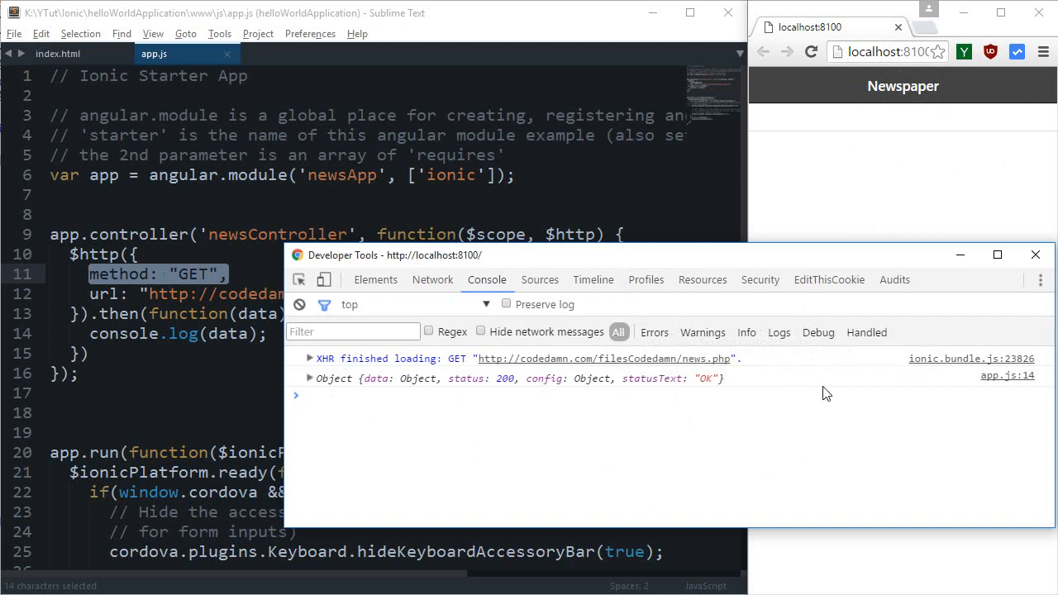
# - Expand the logged response object, its config, the data list and the first news article
pyautogui.click(147, 295)
pyautogui.click(777, 425)
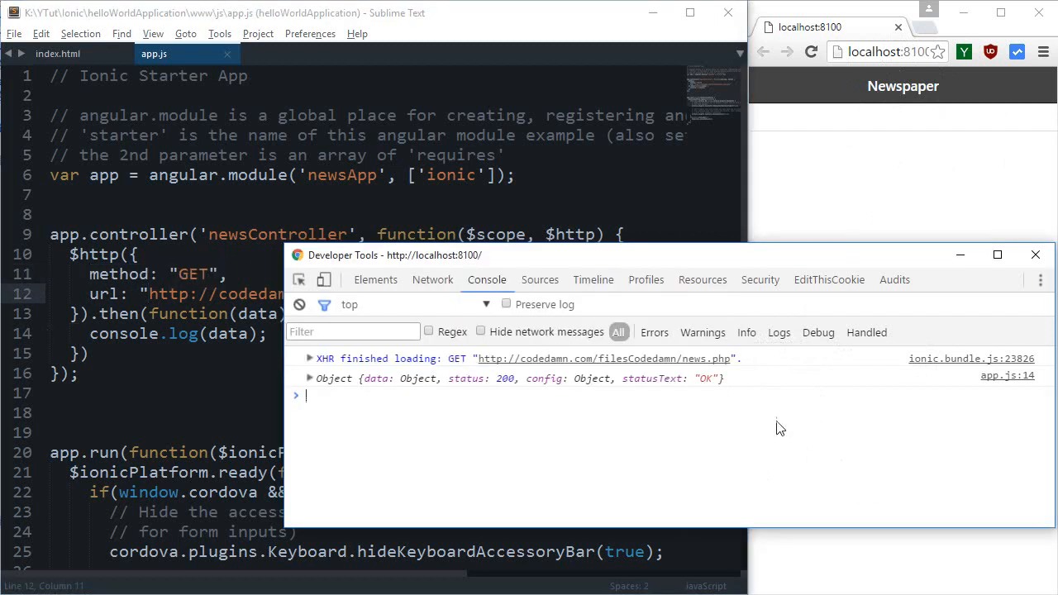
pyautogui.click(321, 379)
pyautogui.click(322, 395)
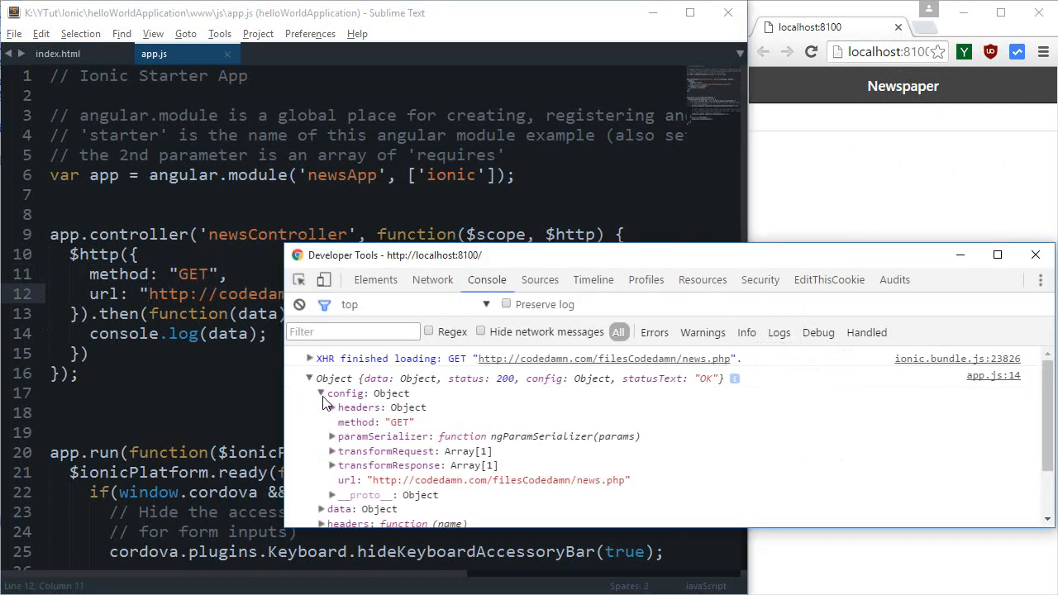
pyautogui.click(323, 409)
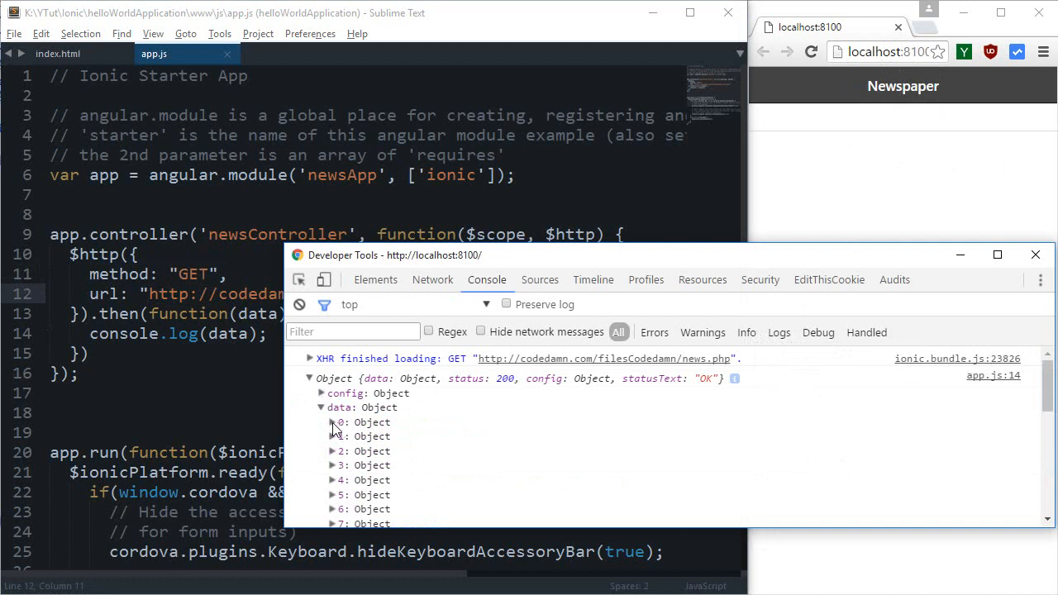
pyautogui.click(332, 422)
pyautogui.scroll(-1, 337, 430)
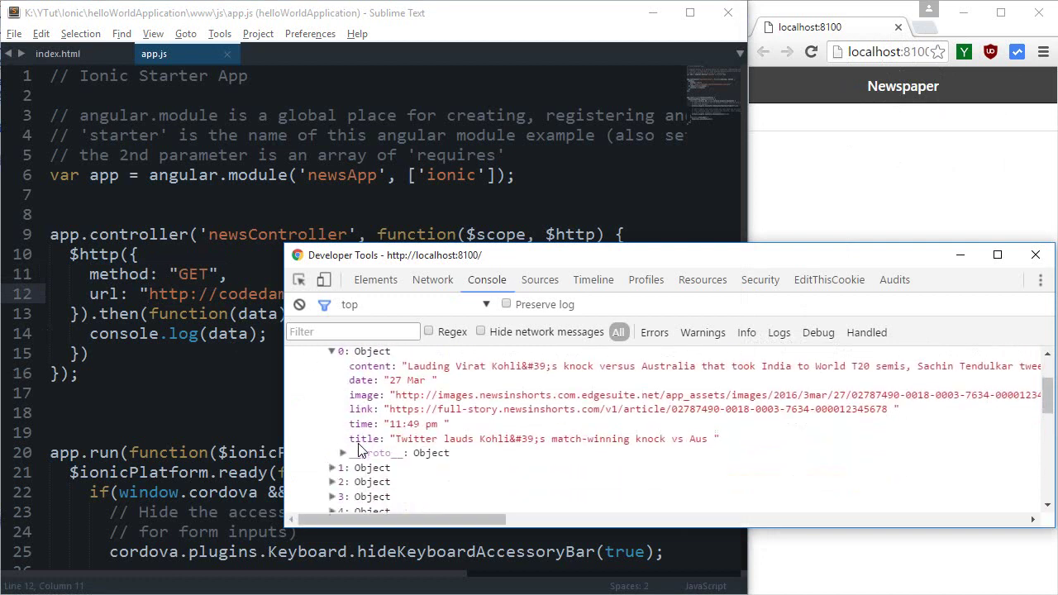
pyautogui.click(332, 352)
pyautogui.scroll(2, 337, 413)
# - Inspect the second article, collapse the entries and data list, and return to the editor
pyautogui.click(345, 395)
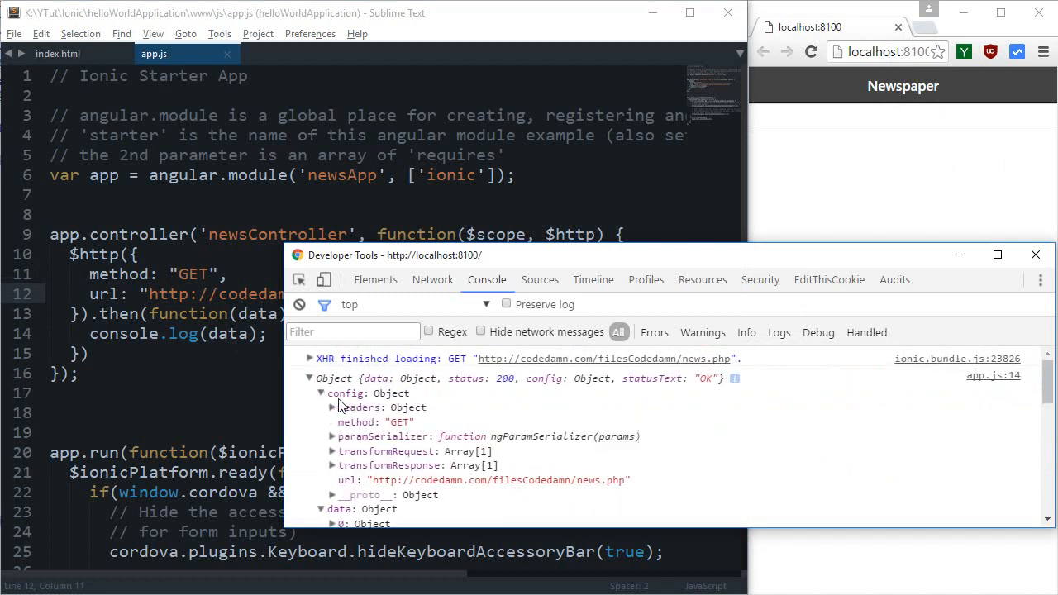
pyautogui.click(348, 397)
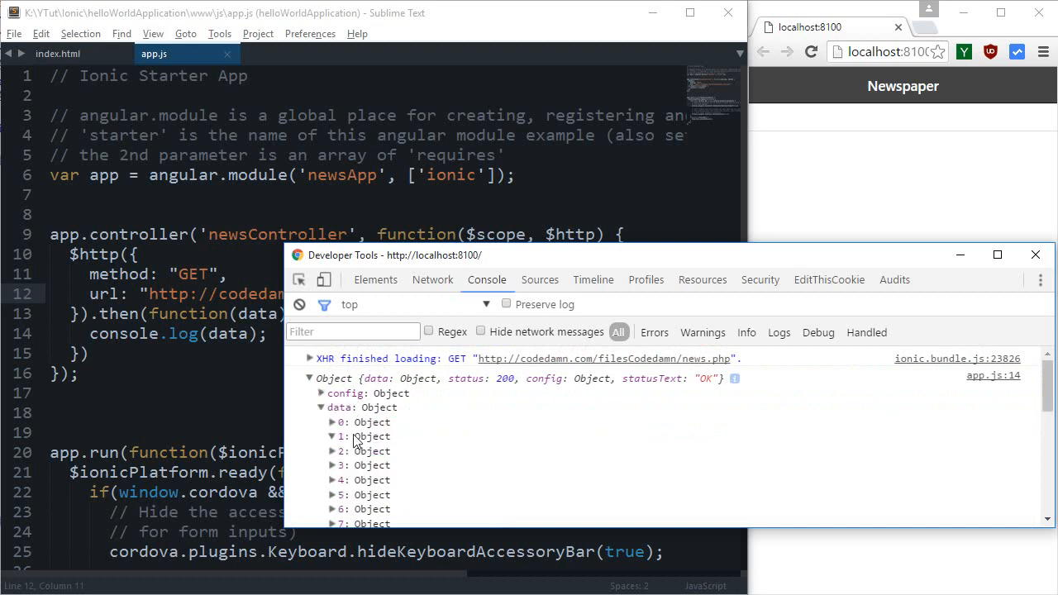
pyautogui.click(341, 437)
pyautogui.scroll(-1, 354, 439)
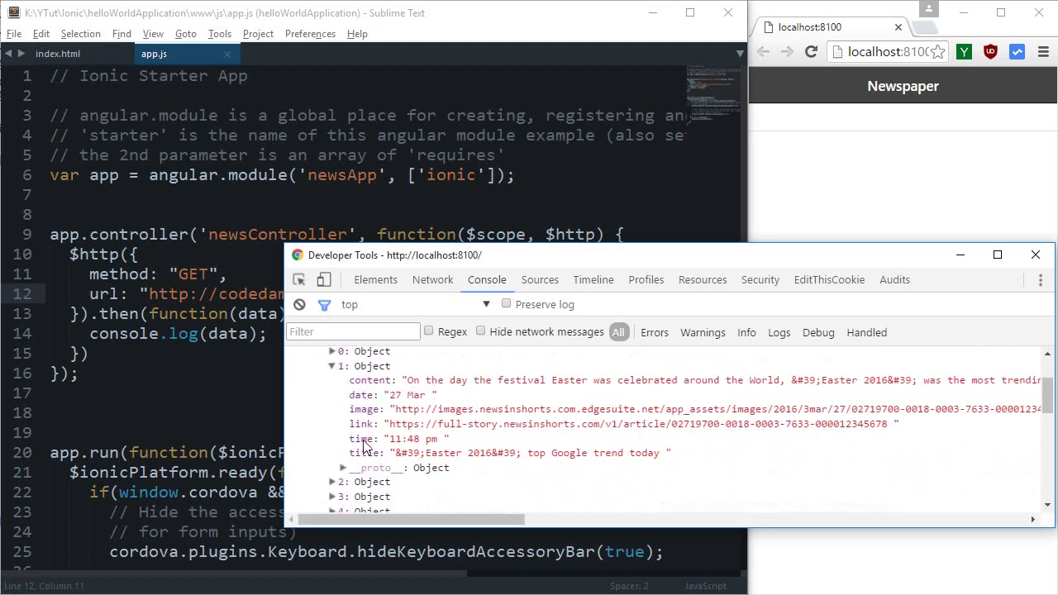
pyautogui.click(332, 352)
pyautogui.click(332, 352)
pyautogui.scroll(2, 371, 408)
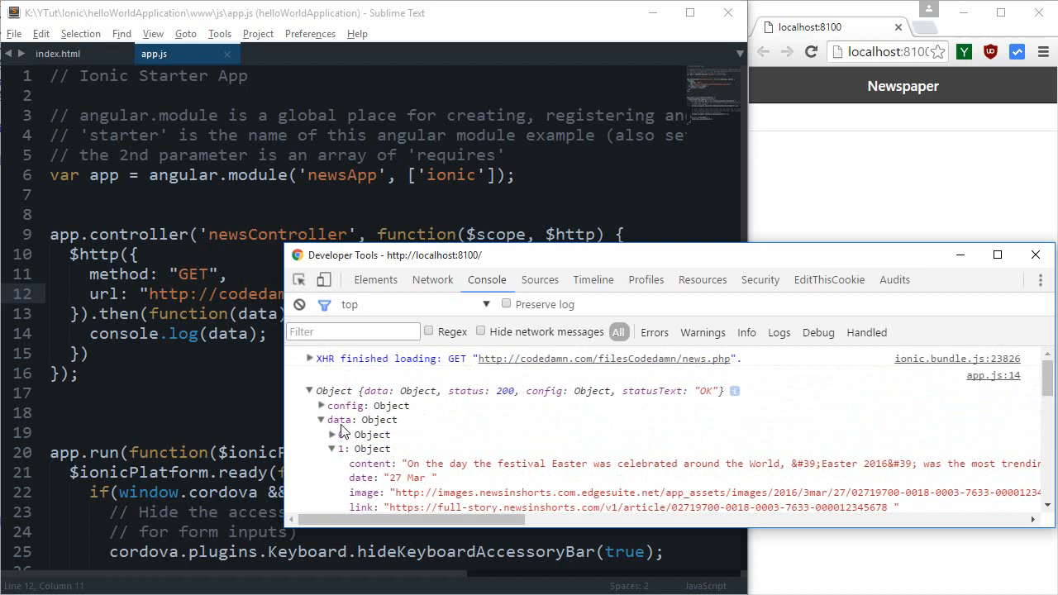
pyautogui.click(322, 408)
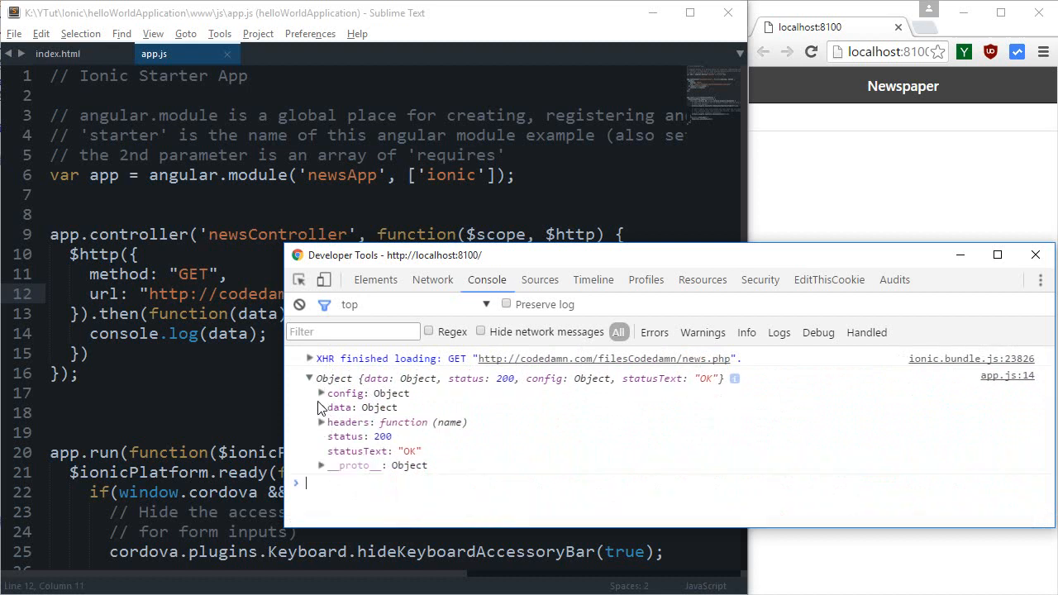
pyautogui.click(323, 408)
pyautogui.click(323, 408)
pyautogui.click(131, 255)
# - Initialise $scope.news = []; at the top of the controller and save
pyautogui.click(150, 204)
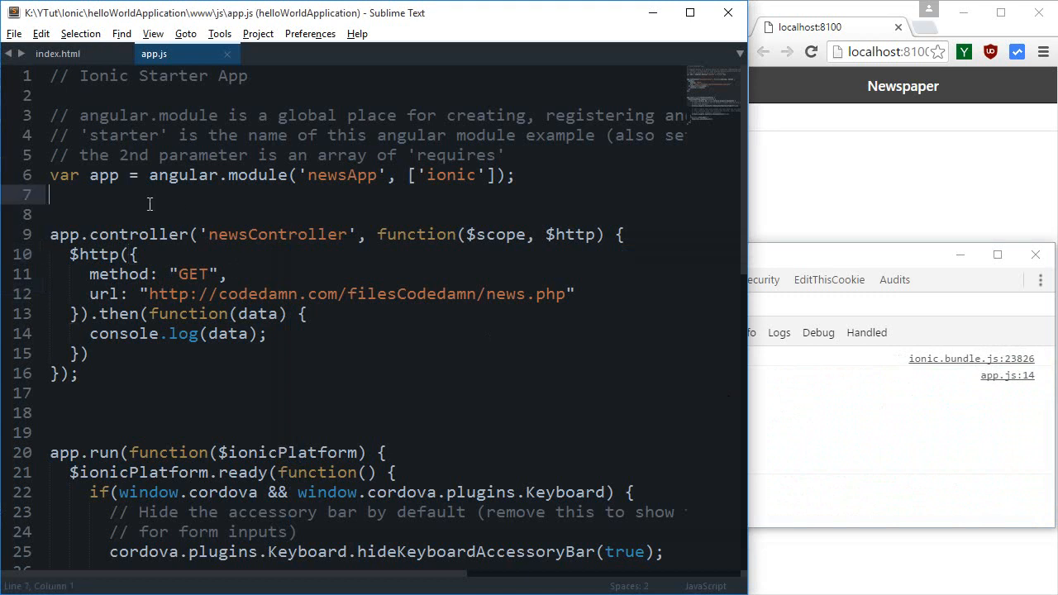
pyautogui.press('Return')
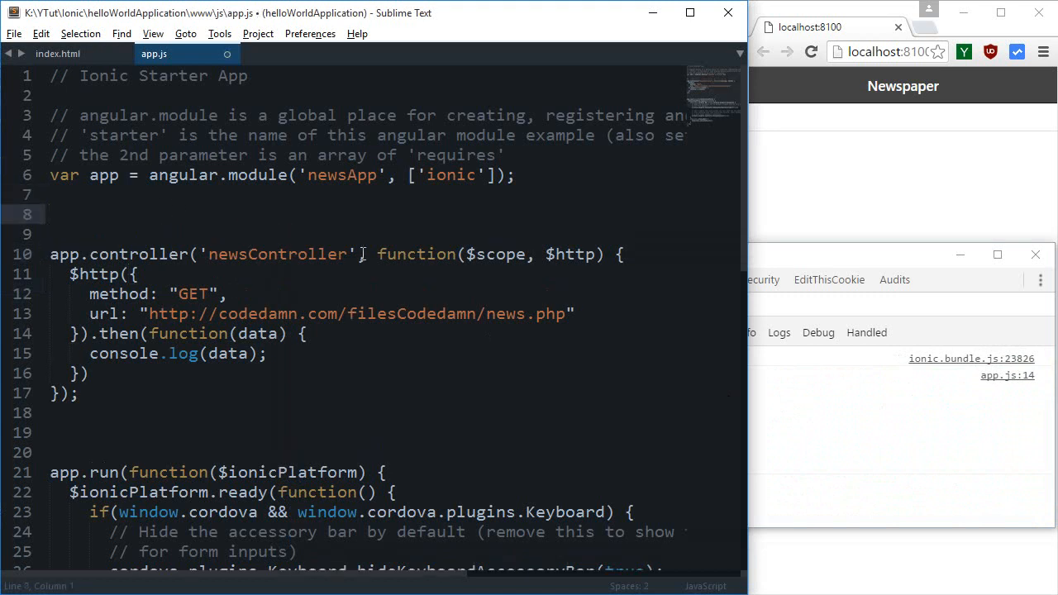
pyautogui.click(361, 254)
pyautogui.press('End')
pyautogui.press('Return')
pyautogui.press('Return')
pyautogui.press('Up')
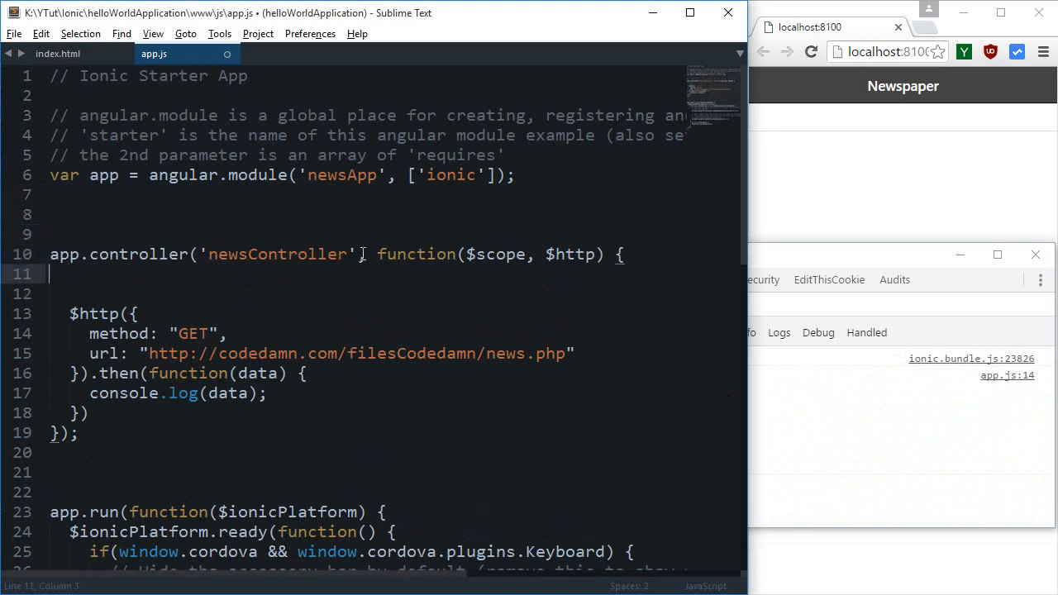
pyautogui.press('Return')
pyautogui.write('$scope.new')
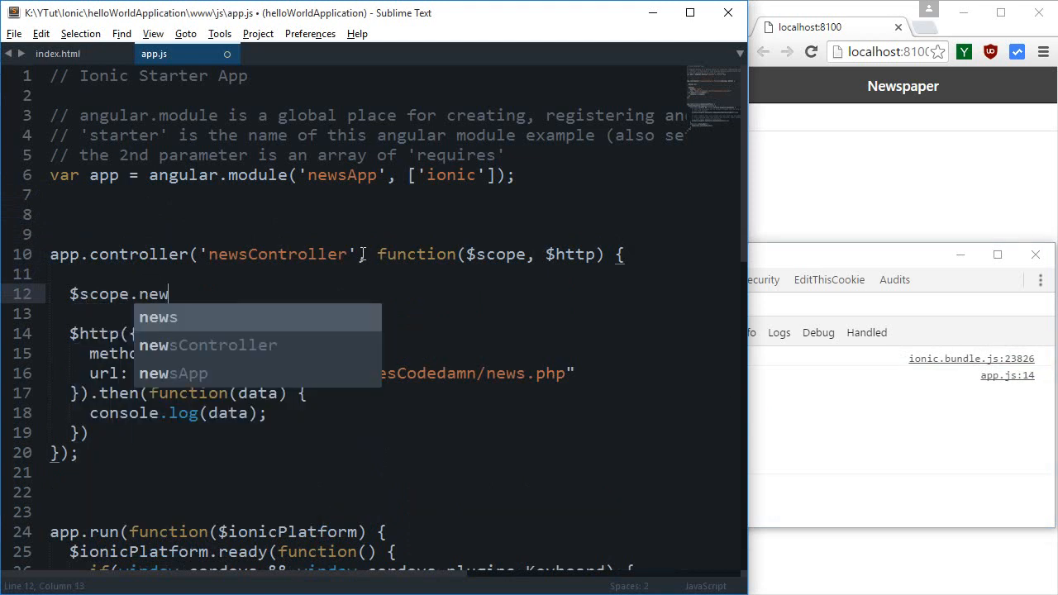
pyautogui.write('s = [];')
pyautogui.hotkey('ctrl', 's')
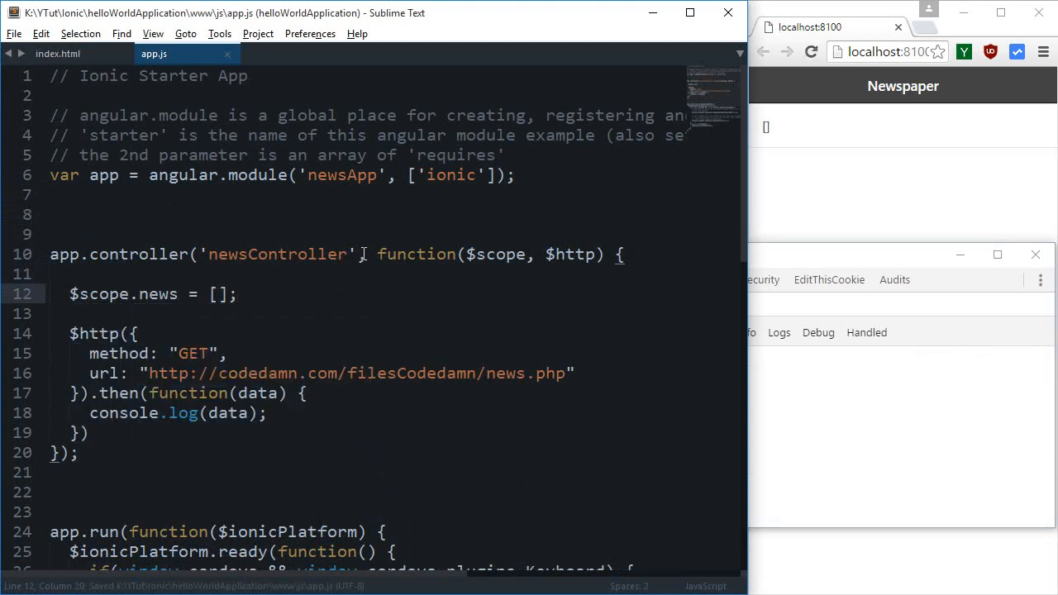
# - Replace console.log with a $scope.news assignment and rename the then() parameter to newsData
pyautogui.click(269, 413)
pyautogui.moveTo(269, 413); pyautogui.dragTo(89, 413)
pyautogui.write('$')
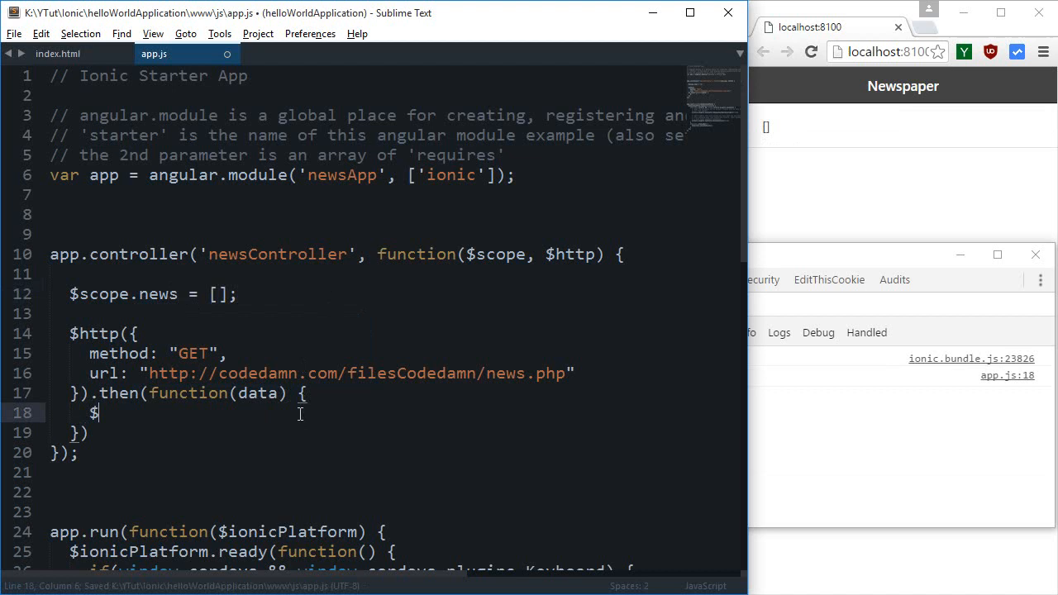
pyautogui.write('scope.news = ')
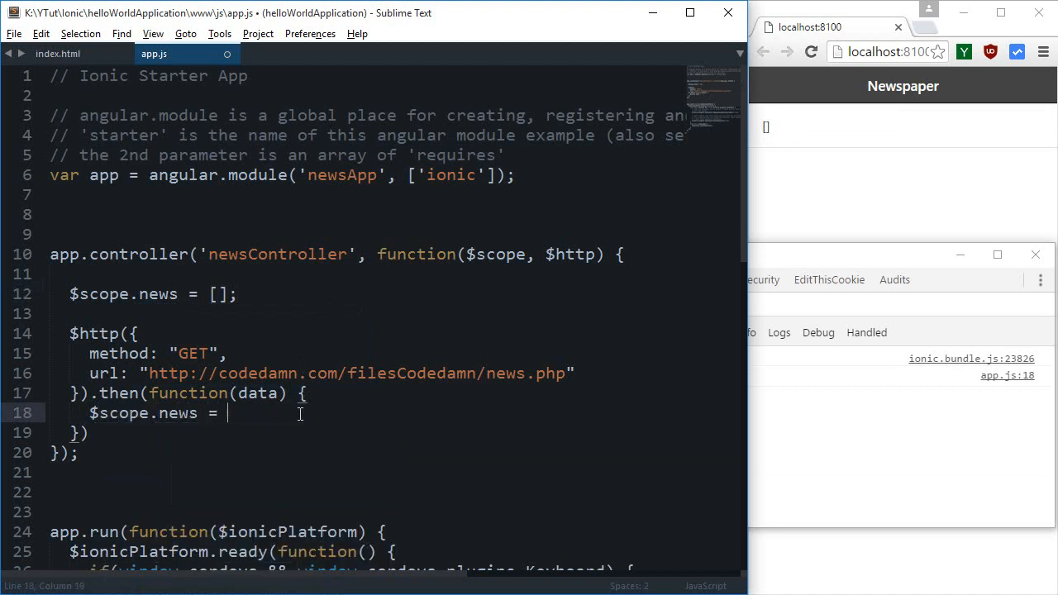
pyautogui.write('data.')
pyautogui.click(934, 431)
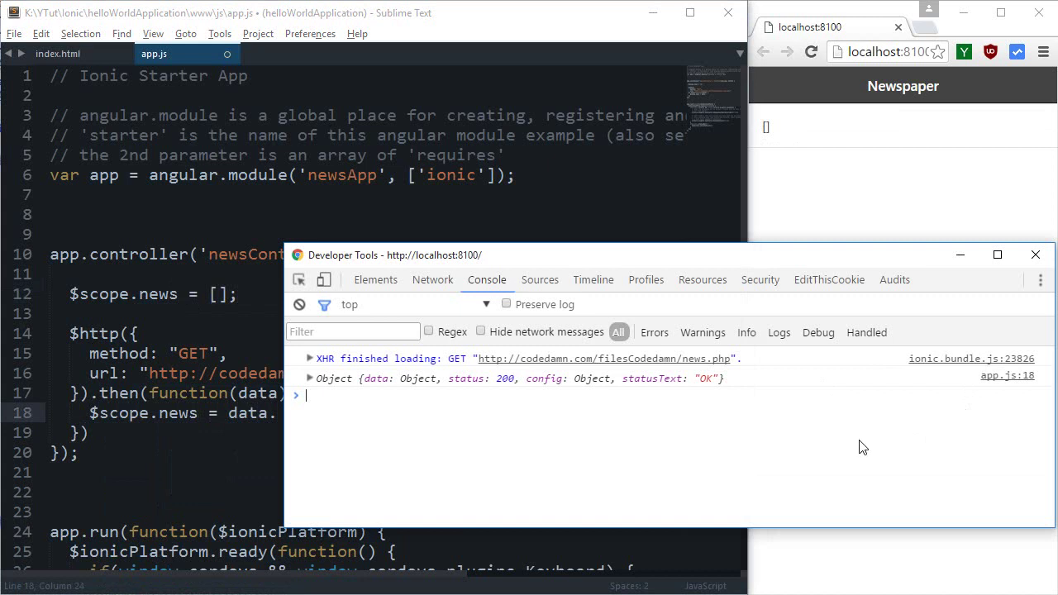
pyautogui.click(311, 379)
pyautogui.click(232, 393)
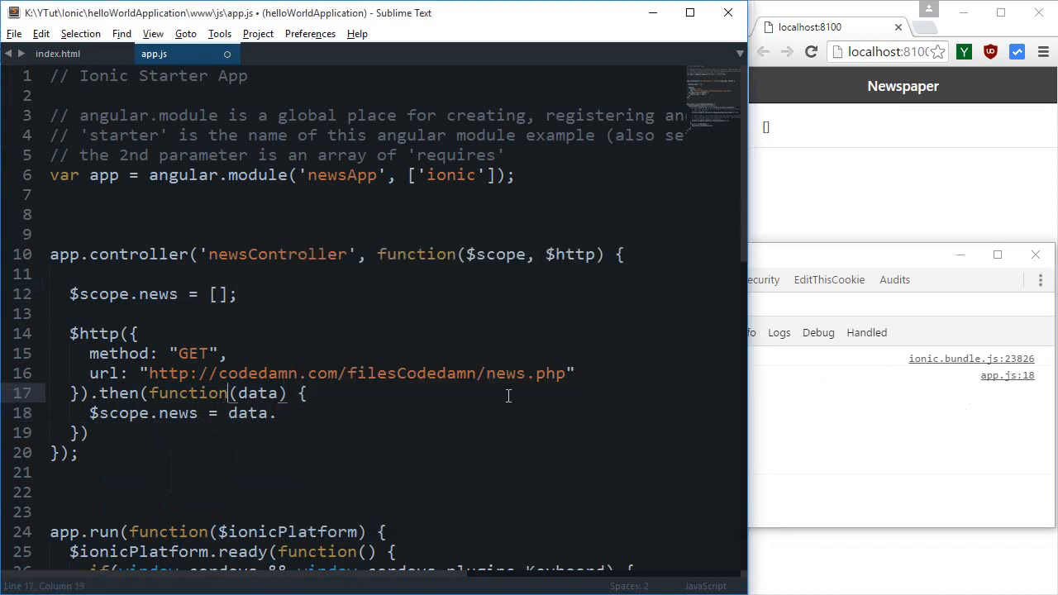
pyautogui.doubleClick(259, 393)
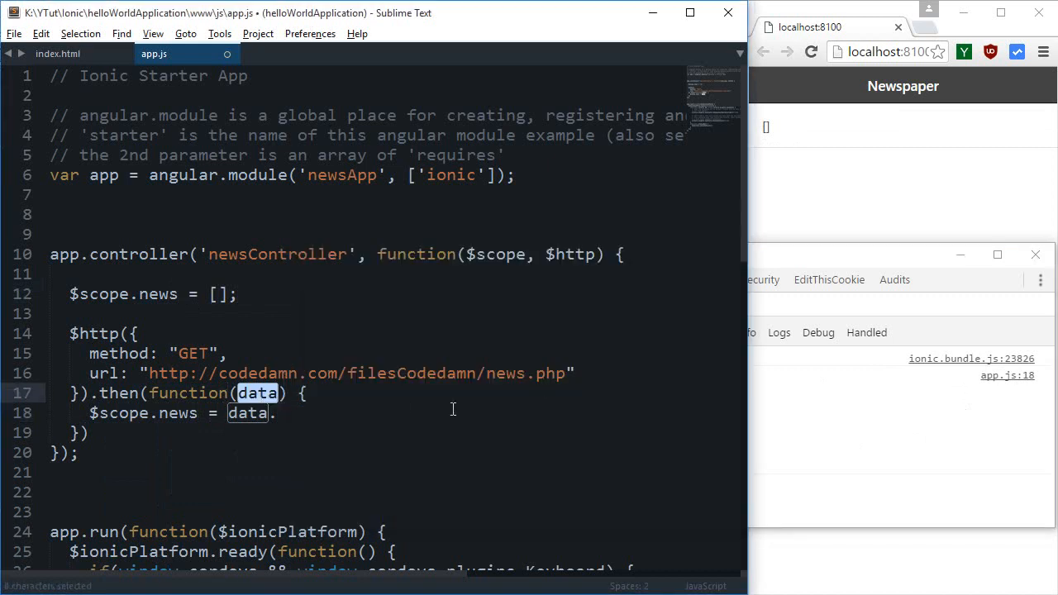
pyautogui.write('newsData')
pyautogui.hotkey('ctrl', 's')
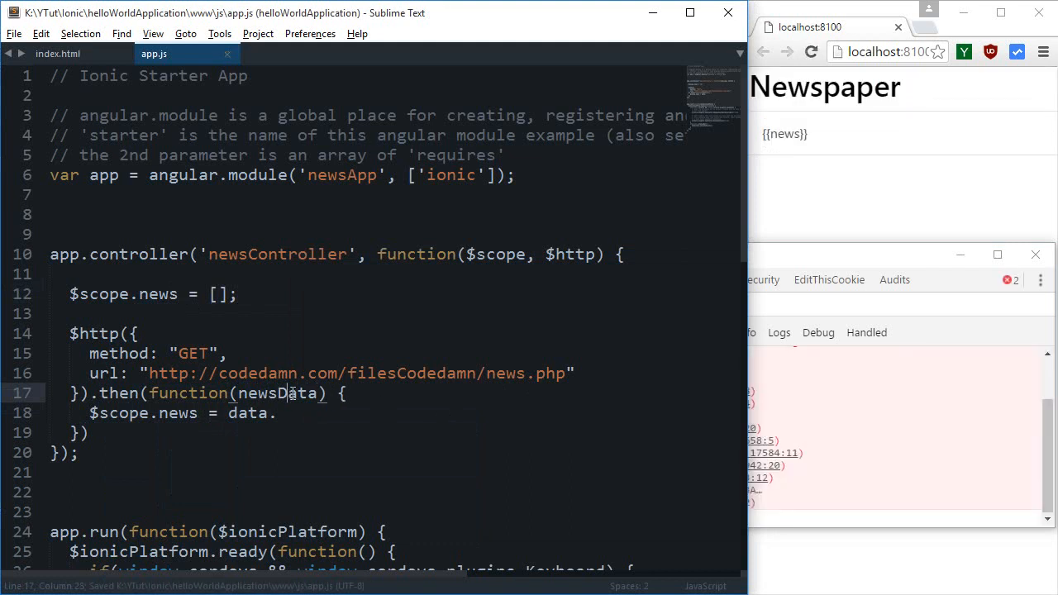
# - Assign $scope.news = newsData.data; save app.js and bring the console forward
pyautogui.doubleClick(290, 394)
pyautogui.hotkey('ctrl', 'c')
pyautogui.doubleClick(248, 413)
pyautogui.hotkey('ctrl', 'v')
pyautogui.hotkey('ctrl', 's')
pyautogui.write('d')
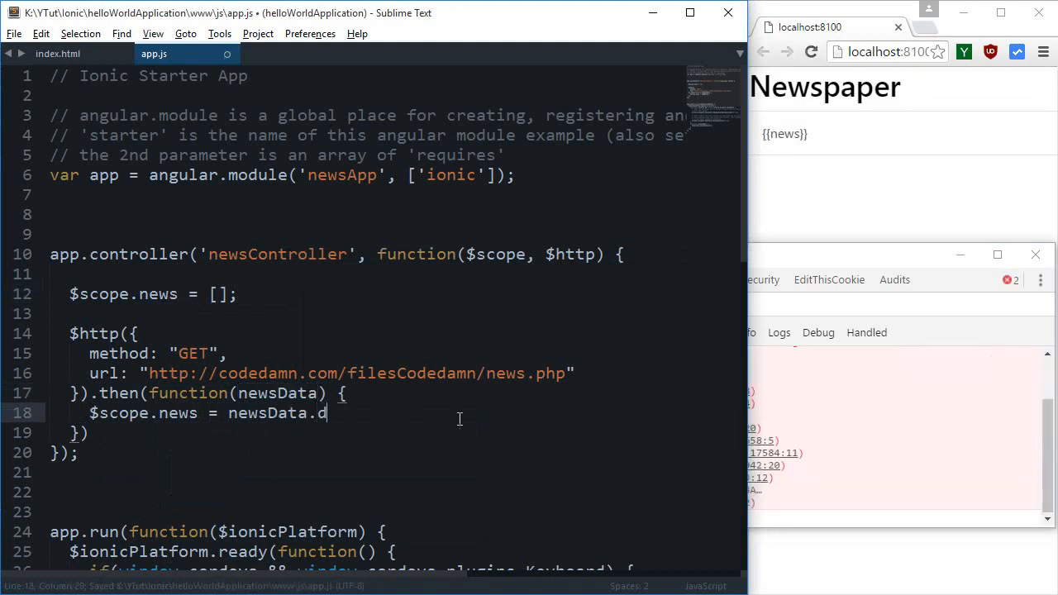
pyautogui.write('ata')
pyautogui.write(';')
pyautogui.hotkey('ctrl', 's')
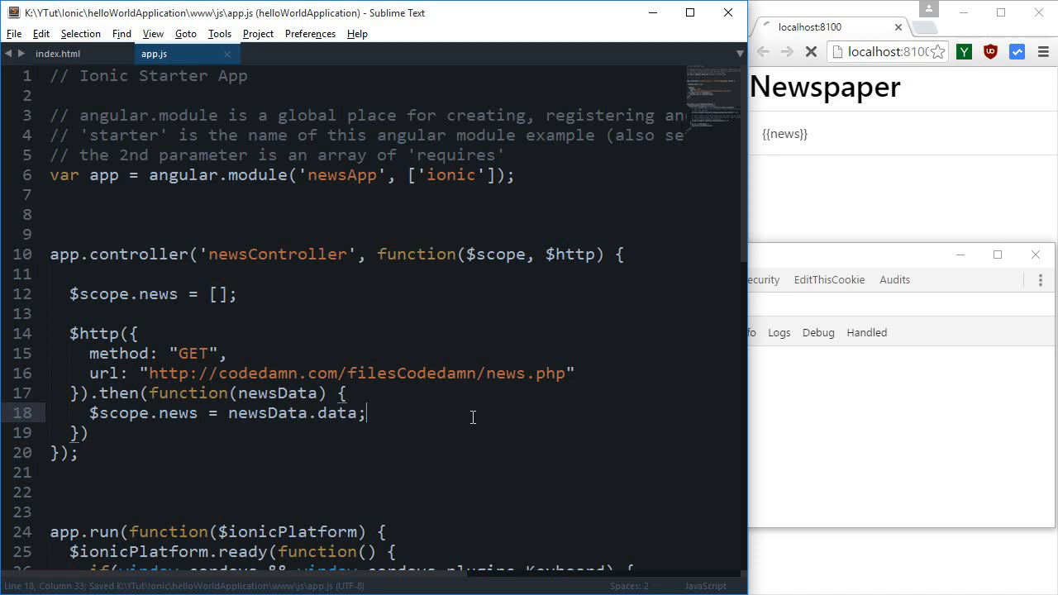
pyautogui.click(907, 430)
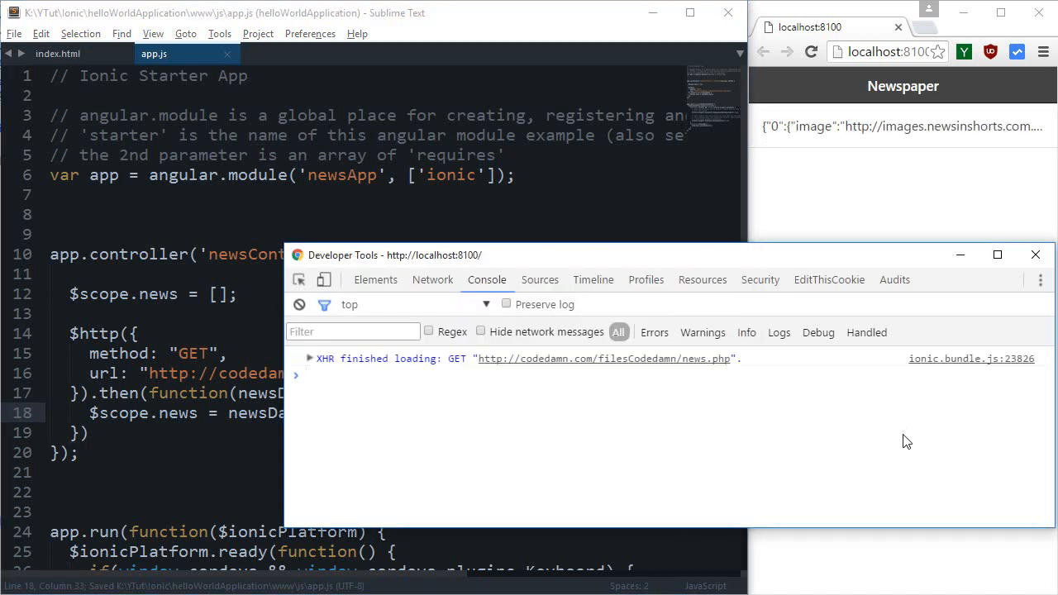
# - Inspect the article element showing all fetched news as one long JSON string
pyautogui.click(917, 198)
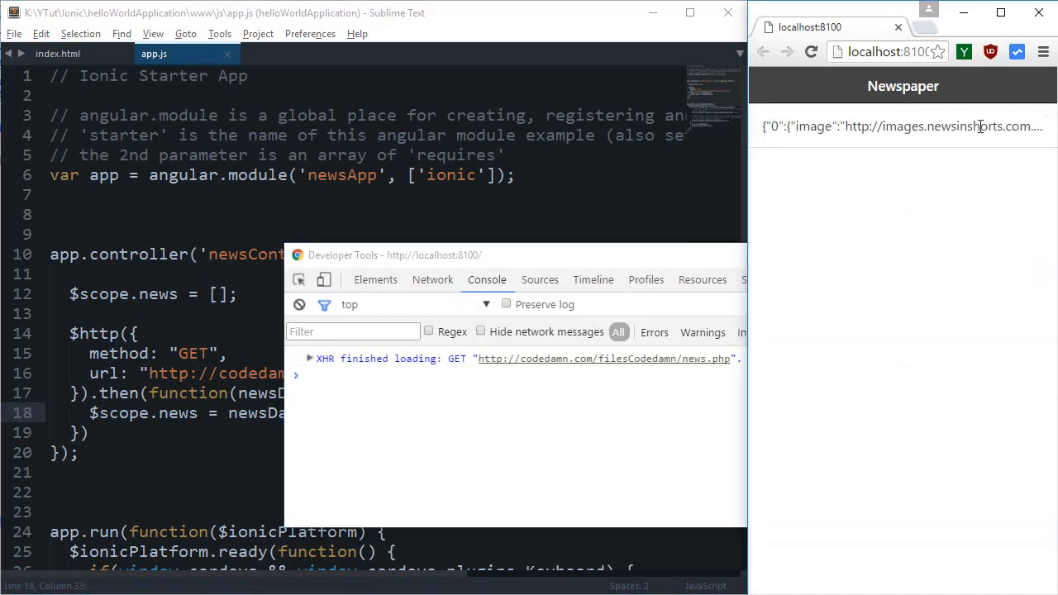
pyautogui.rightClick(925, 126)
pyautogui.click(951, 343)
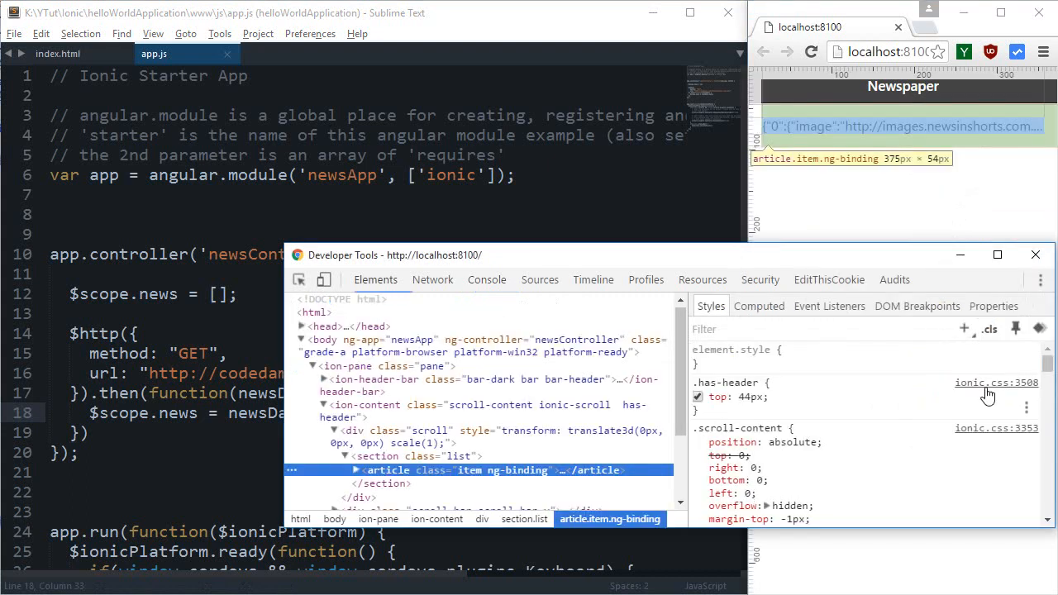
pyautogui.click(356, 471)
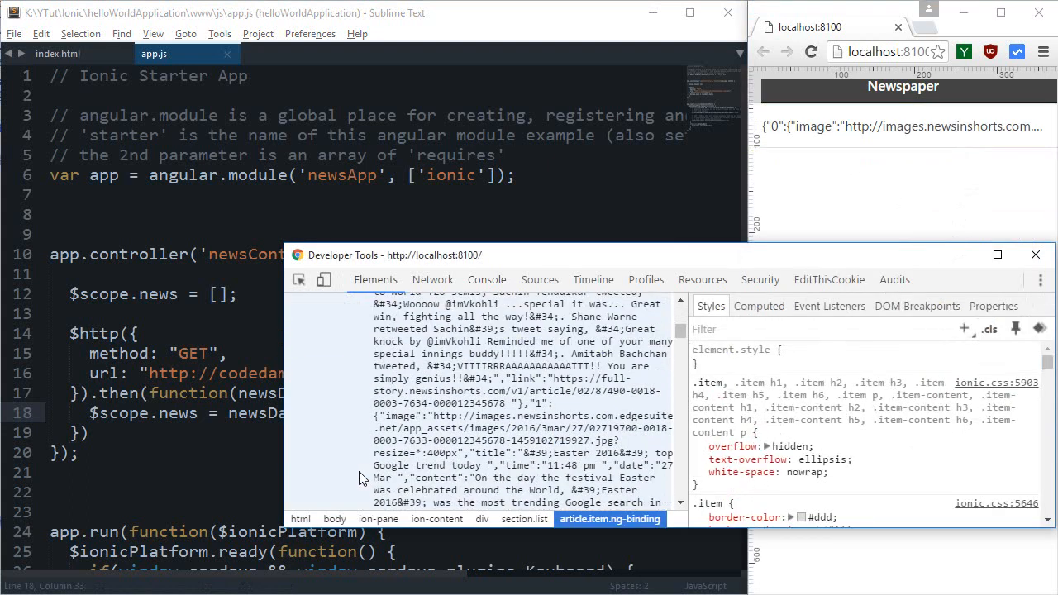
pyautogui.scroll(-5, 450, 416)
pyautogui.scroll(-5, 451, 416)
pyautogui.moveTo(681, 362)
pyautogui.mouseDown()
pyautogui.moveTo(684, 393)
pyautogui.moveTo(681, 314)
pyautogui.mouseUp()
pyautogui.scroll(5, 496, 397)
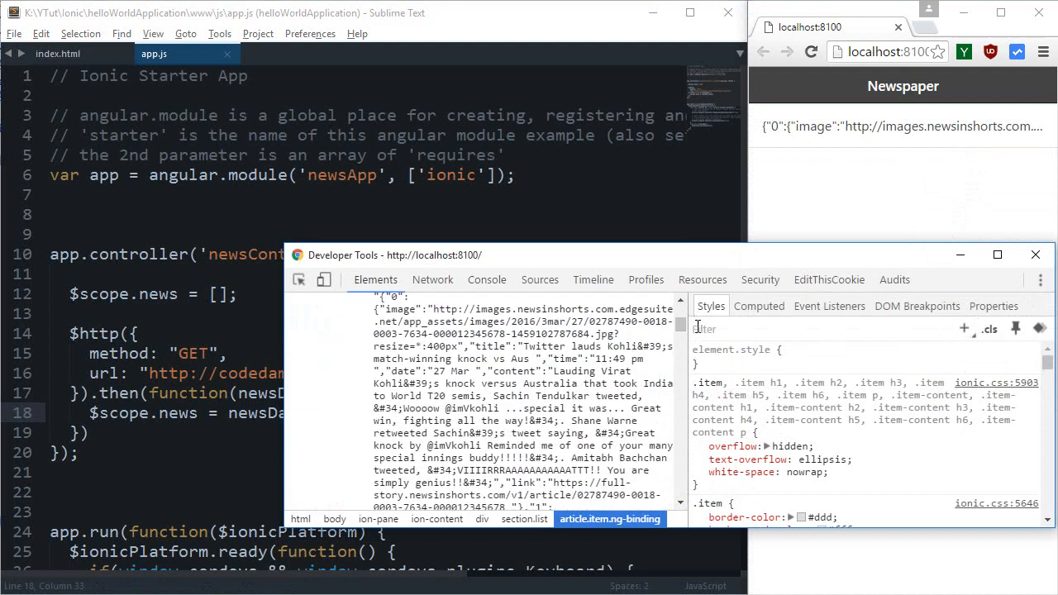
pyautogui.click(563, 410)
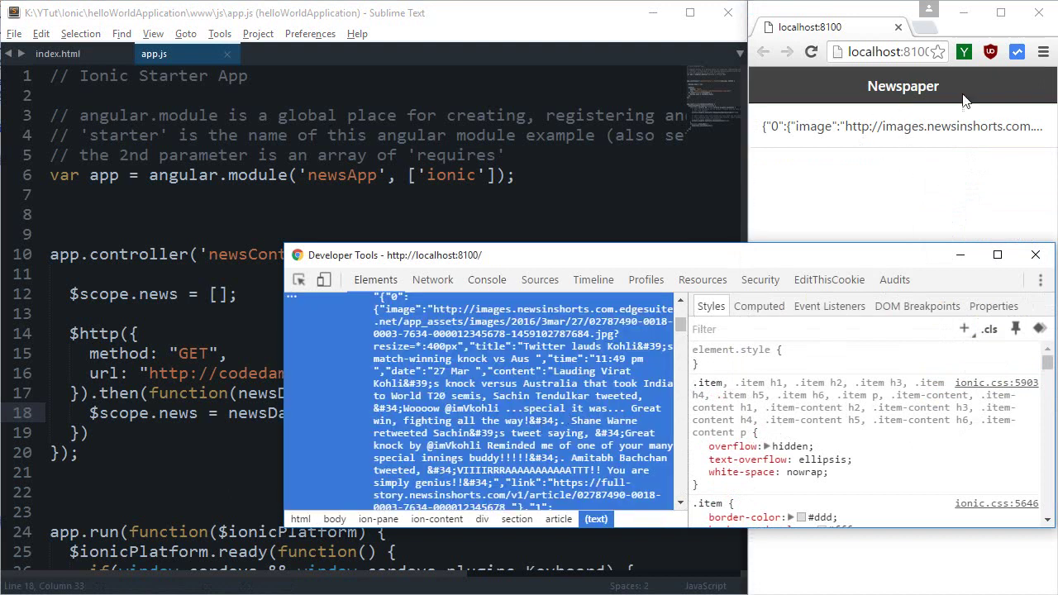
pyautogui.scroll(3, 575, 352)
pyautogui.click(497, 366)
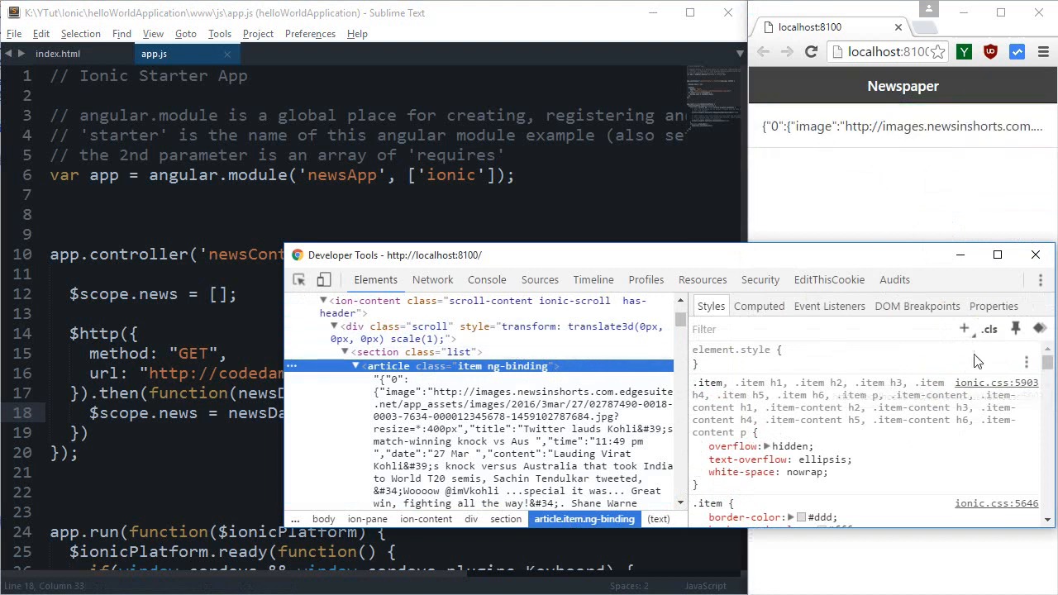
# - Toggle white-space: nowrap off and back on, then return to the editor
pyautogui.moveTo(761, 459)
pyautogui.click(697, 472)
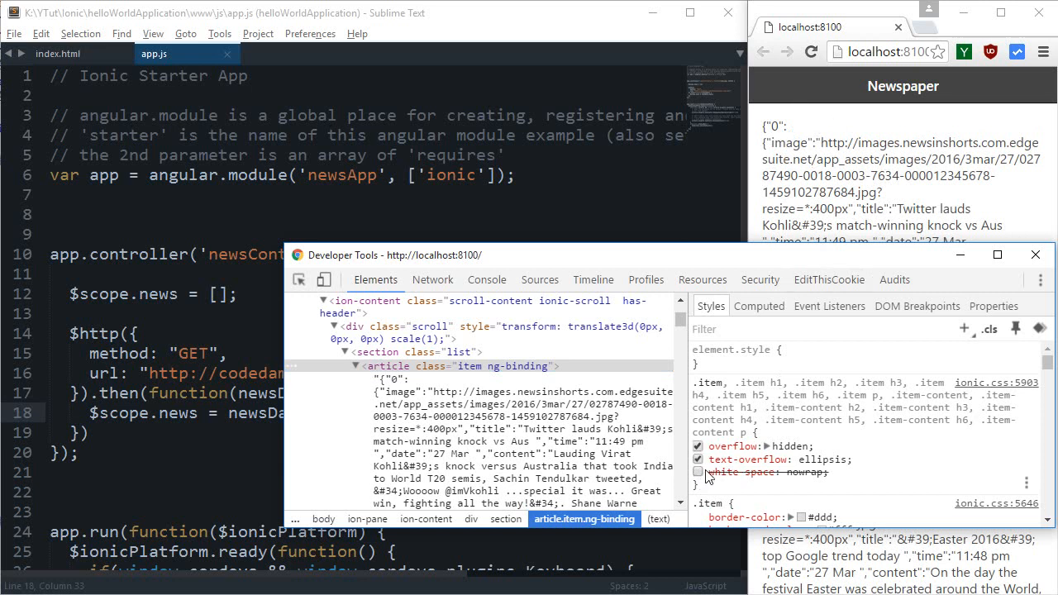
pyautogui.click(698, 472)
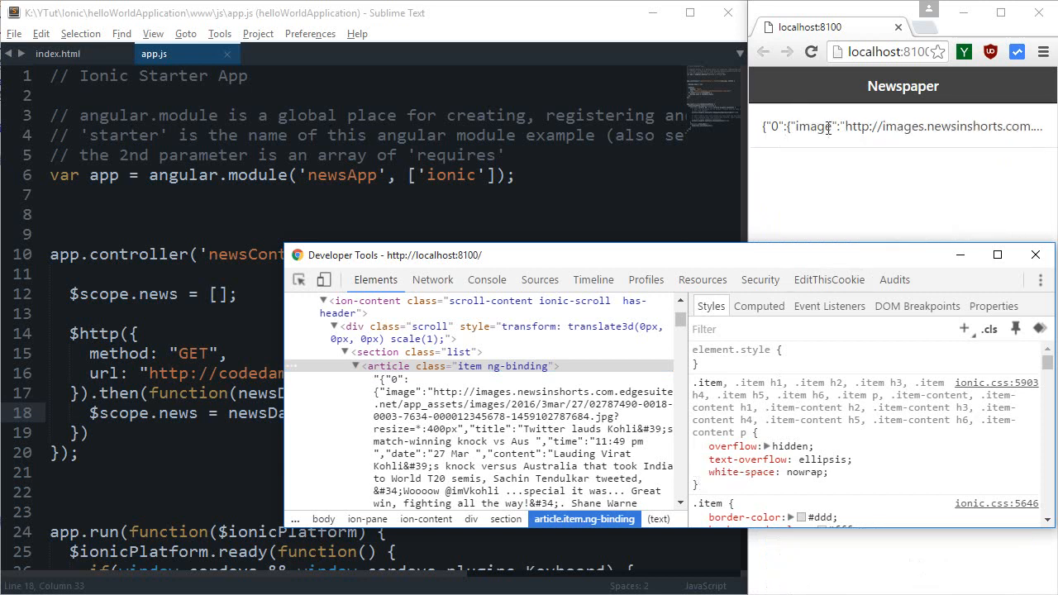
pyautogui.moveTo(791, 255); pyautogui.dragTo(840, 248)
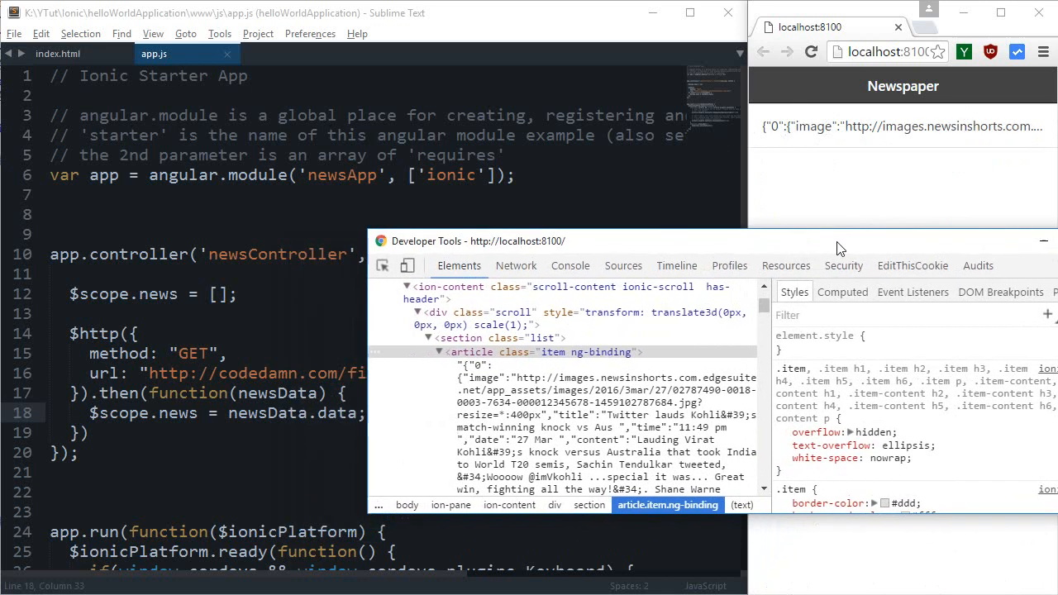
pyautogui.click(256, 198)
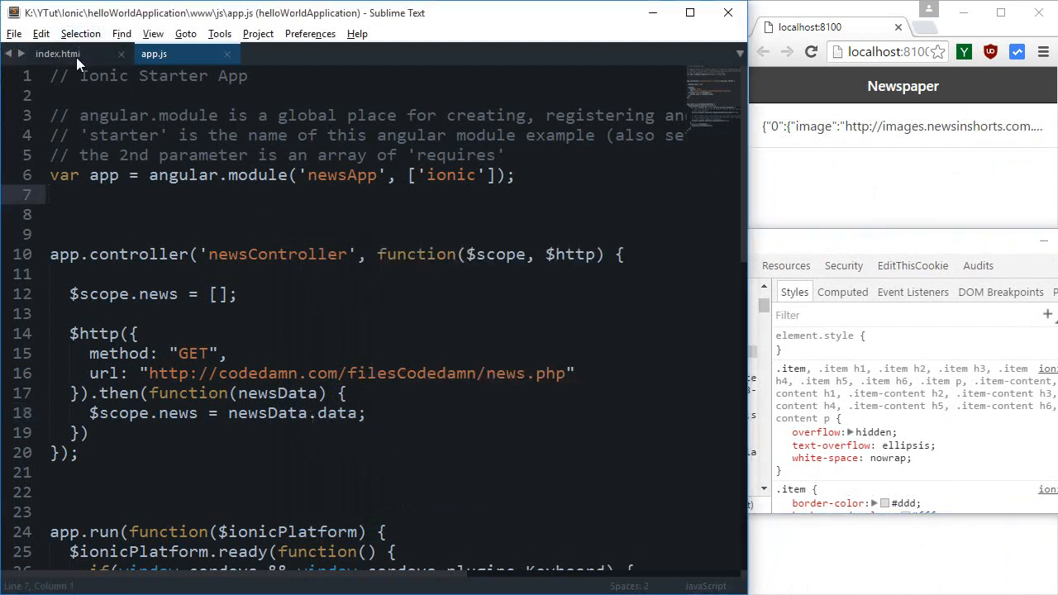
# - In index.html add an ng-repeat attribute to the article and delete the {{news}} binding
pyautogui.click(58, 54)
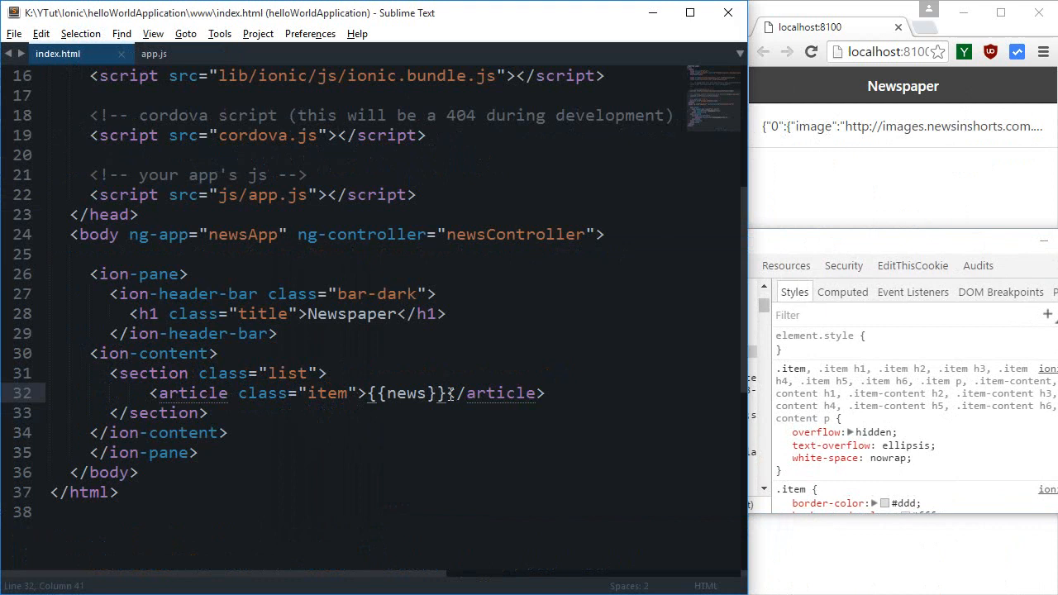
pyautogui.moveTo(445, 393)
pyautogui.mouseDown()
pyautogui.moveTo(372, 394)
pyautogui.moveTo(446, 394)
pyautogui.mouseUp()
pyautogui.click(405, 417)
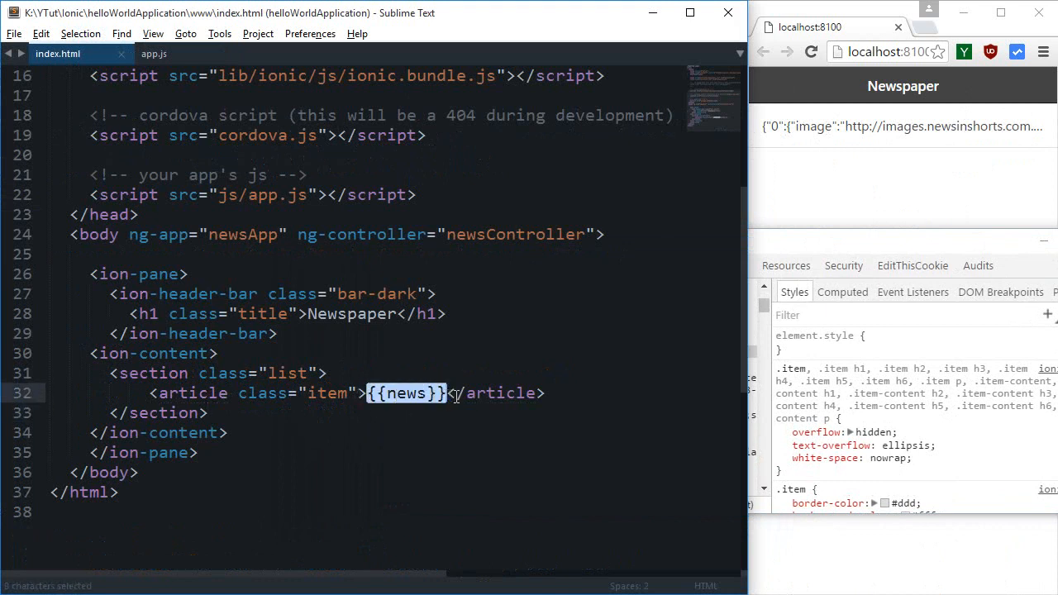
pyautogui.click(362, 394)
pyautogui.write('ng-re')
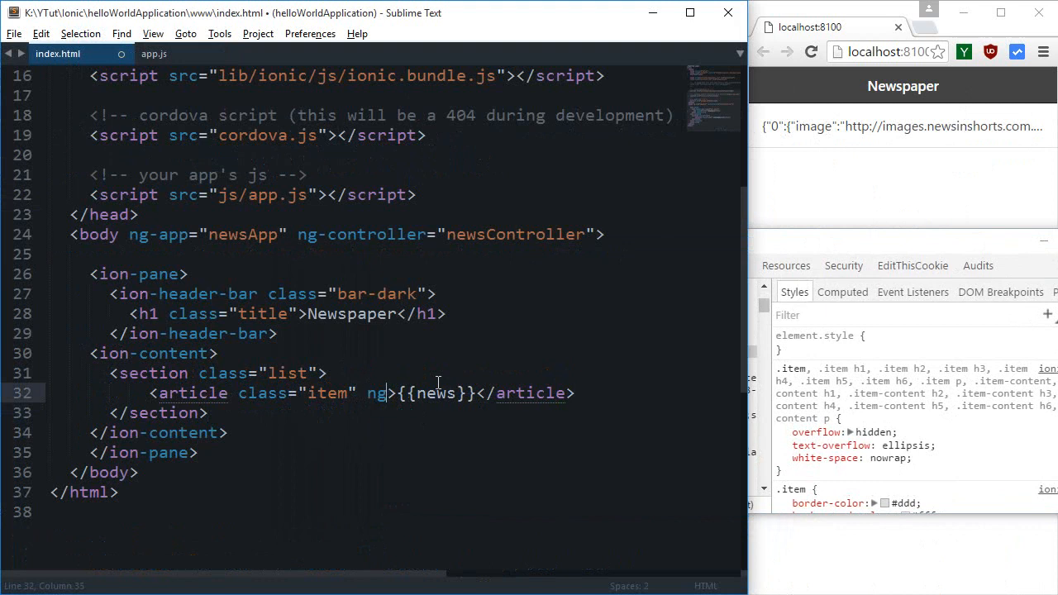
pyautogui.write('peat="')
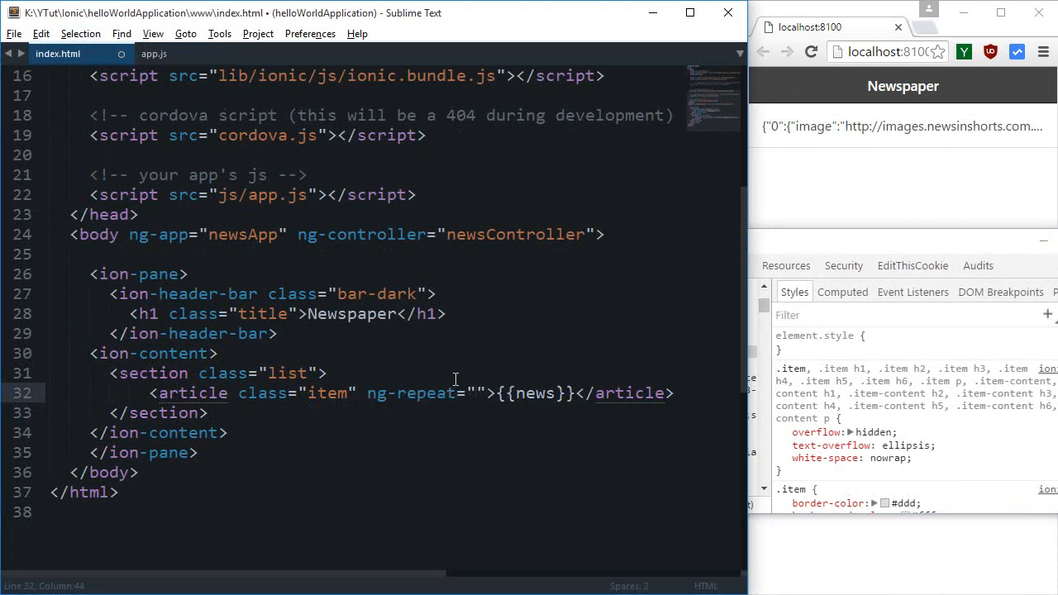
pyautogui.moveTo(497, 394); pyautogui.dragTo(577, 393)
pyautogui.press('BackSpace')
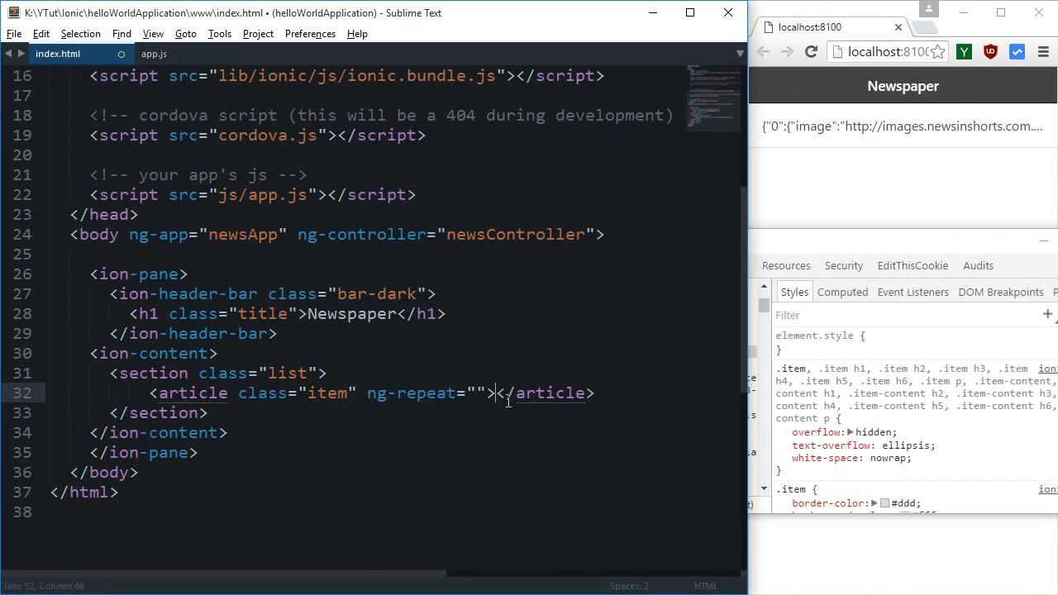
# - Fill ng-repeat="newsArticle in news" with {{newsArticle}} and save so the page lists one JSON row per story
pyautogui.click(154, 54)
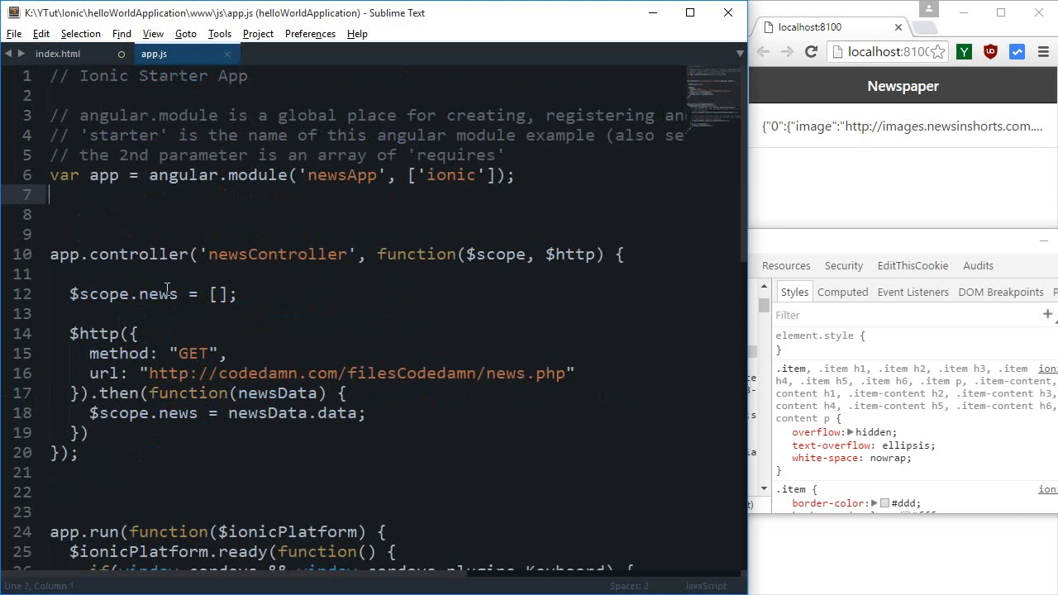
pyautogui.click(57, 54)
pyautogui.click(478, 395)
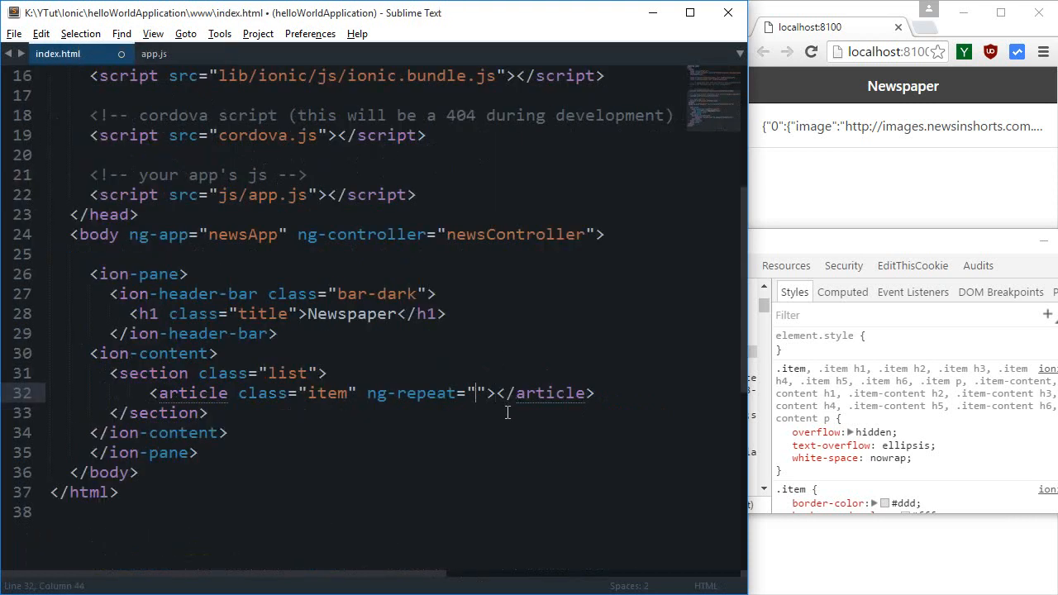
pyautogui.write('newsArticle')
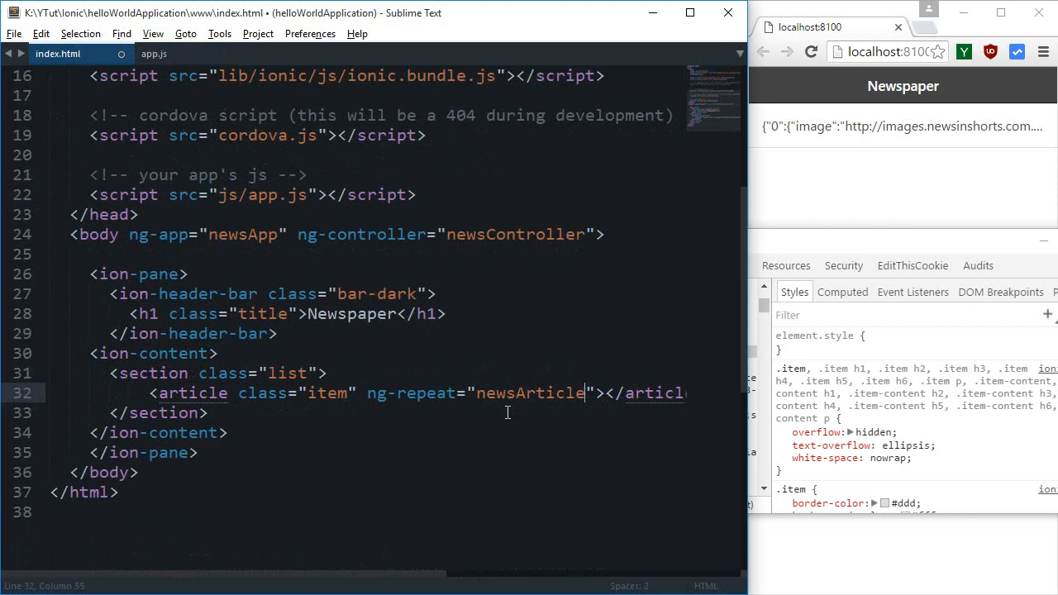
pyautogui.write(' in news')
pyautogui.press('Right')
pyautogui.press('Right')
pyautogui.hotkey('ctrl', 's')
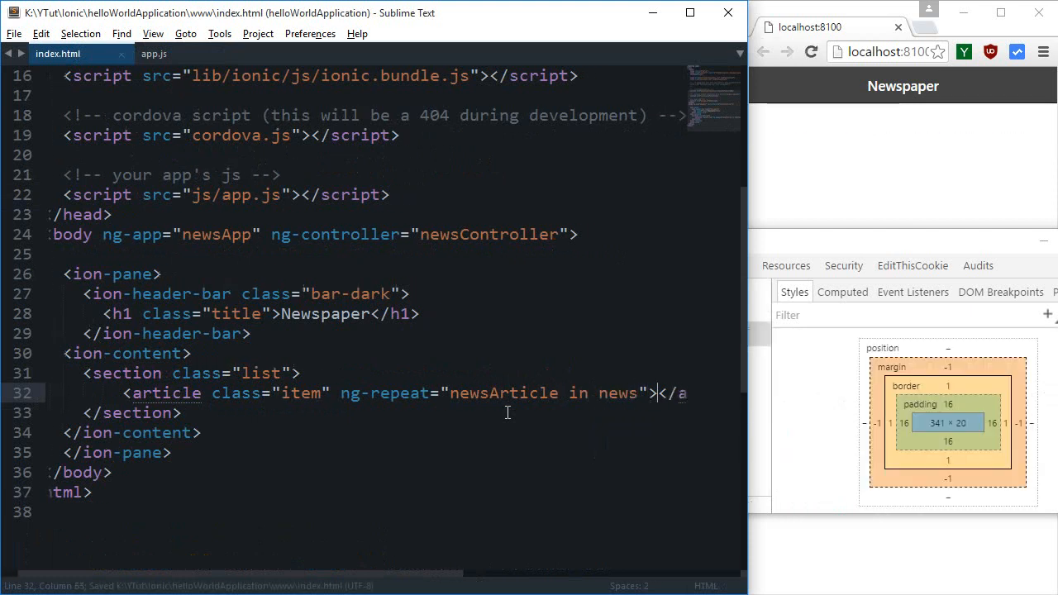
pyautogui.write('{{newsAr')
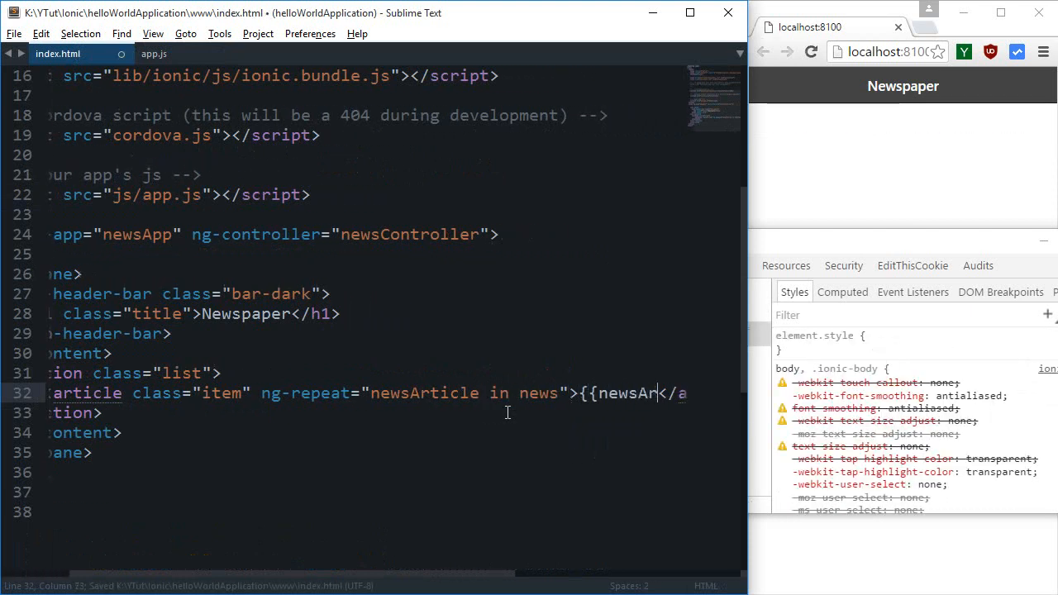
pyautogui.write('ticle')
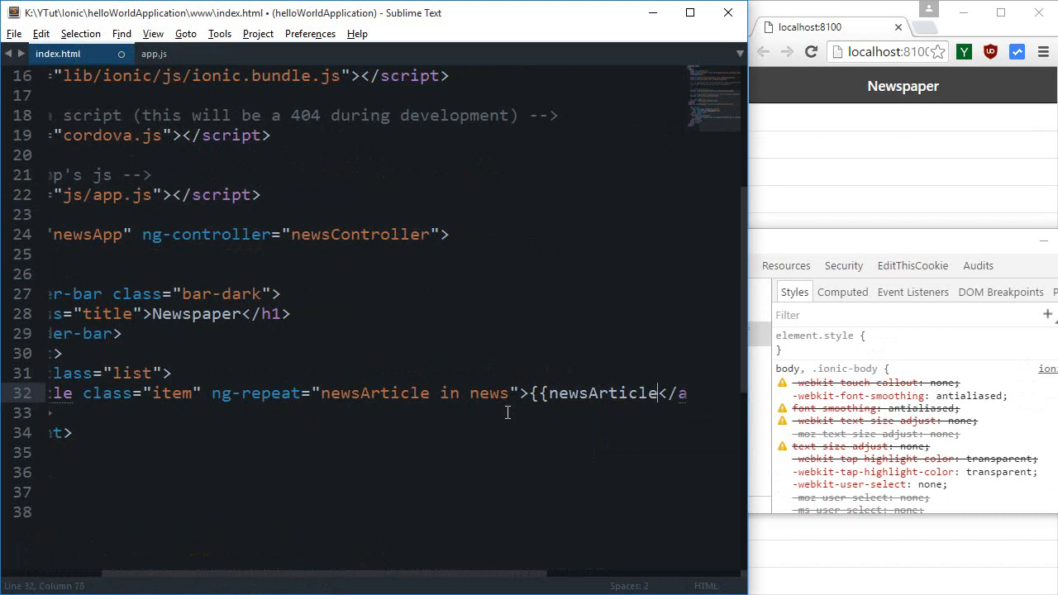
pyautogui.write('}}')
pyautogui.hotkey('ctrl', 's')
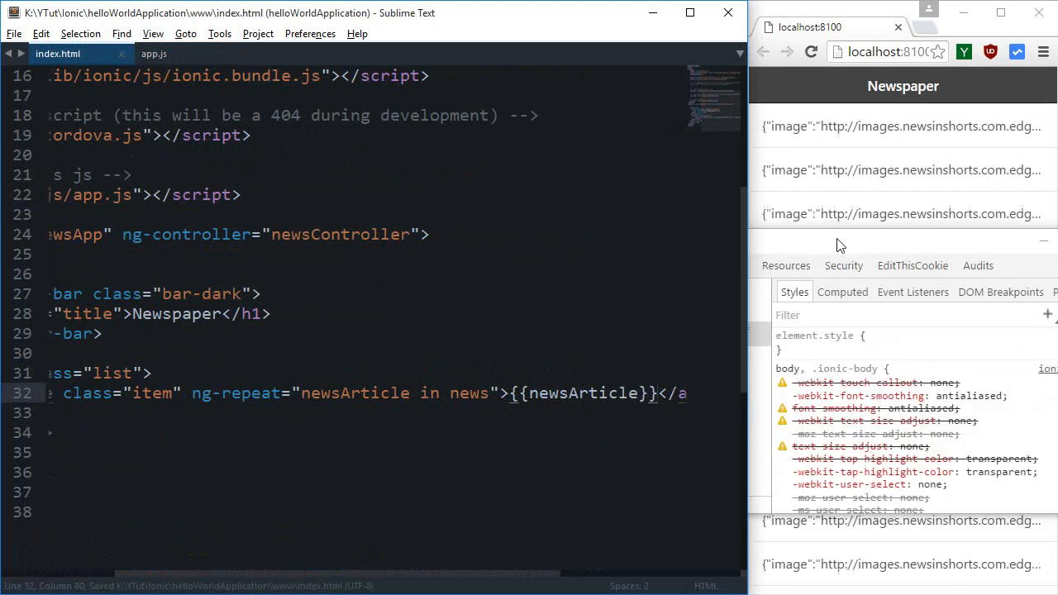
pyautogui.click(840, 244)
# - Inspect the first list item and expand its article element holding one story's JSON
pyautogui.moveTo(840, 242)
pyautogui.mouseDown()
pyautogui.moveTo(729, 229)
pyautogui.moveTo(778, 219)
pyautogui.mouseUp()
pyautogui.click(848, 136)
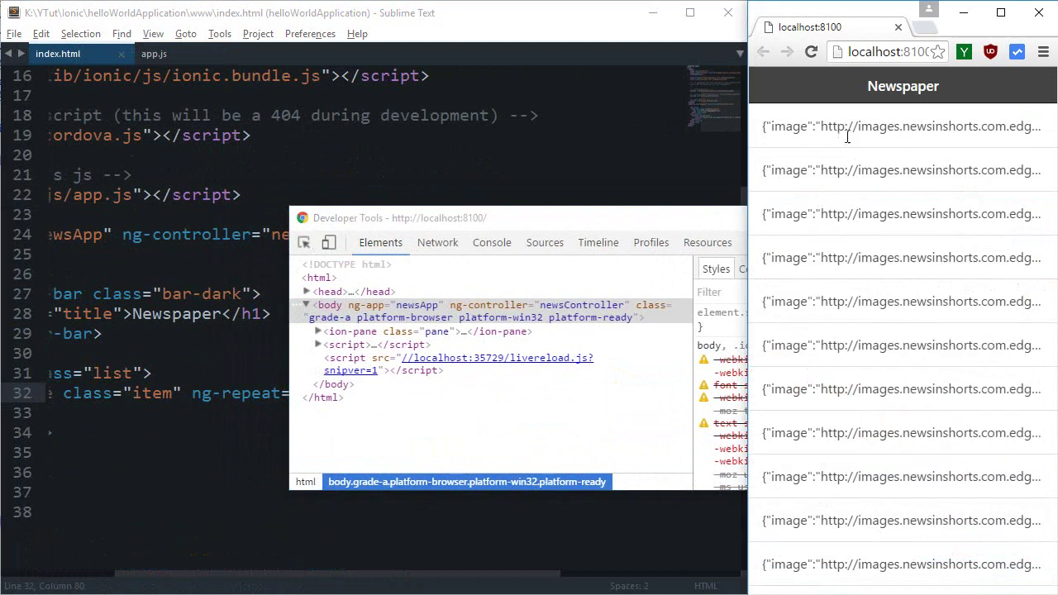
pyautogui.rightClick(801, 132)
pyautogui.click(883, 400)
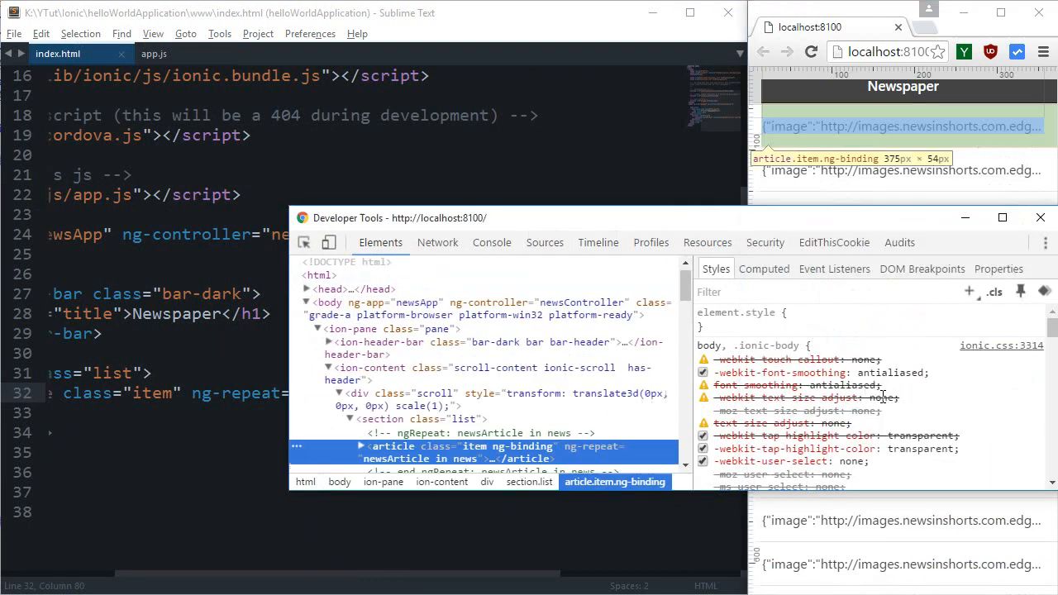
pyautogui.scroll(-3, 488, 372)
pyautogui.click(362, 364)
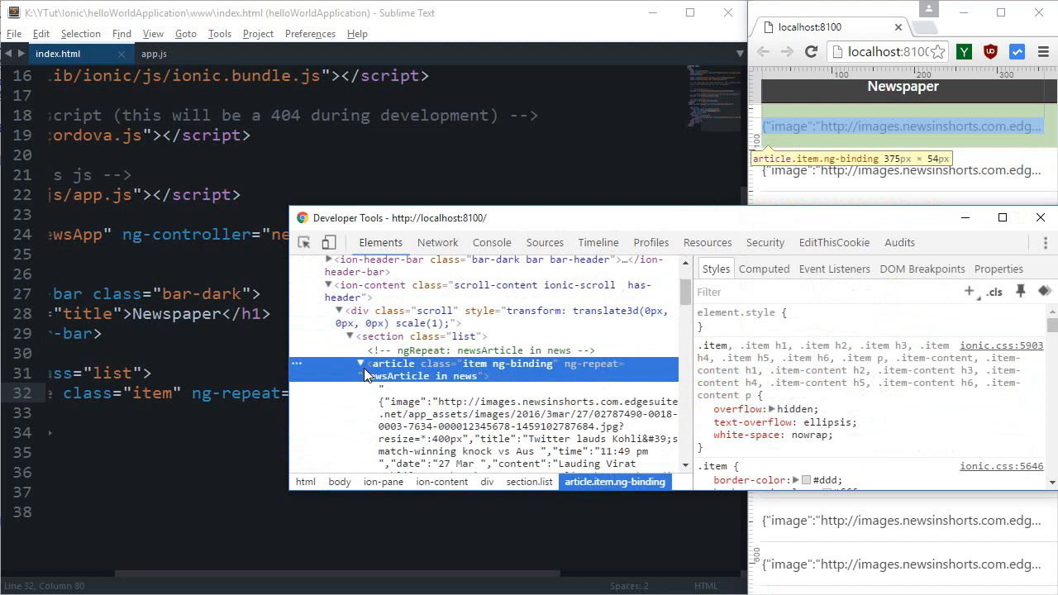
pyautogui.scroll(-3, 372, 376)
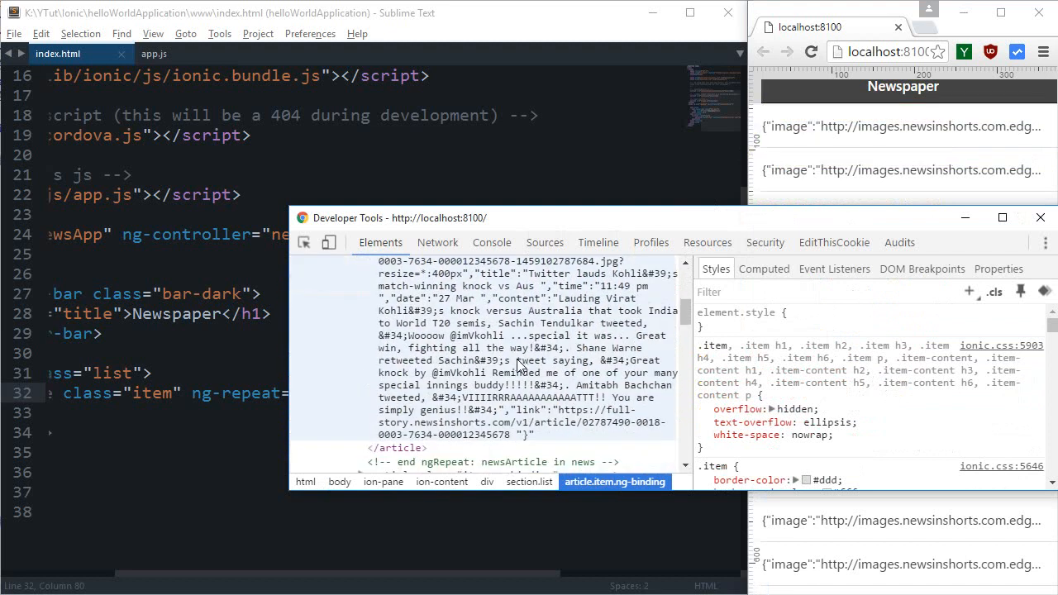
pyautogui.scroll(2, 529, 347)
pyautogui.scroll(-2, 476, 342)
pyautogui.scroll(3, 513, 323)
# - Compare the page with DevTools, then bring index.html back to the front
pyautogui.click(827, 158)
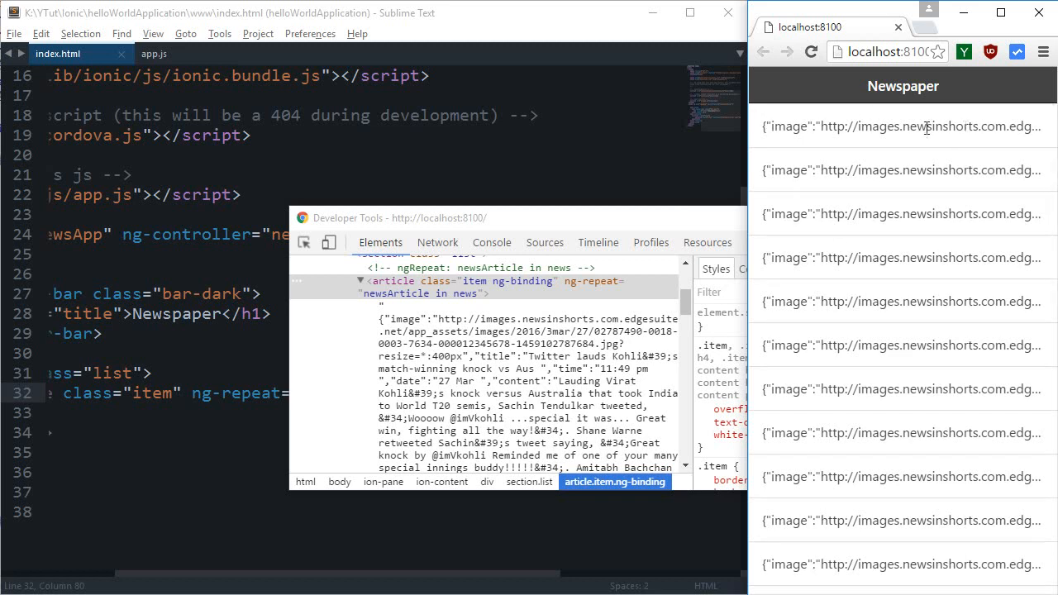
pyautogui.click(515, 228)
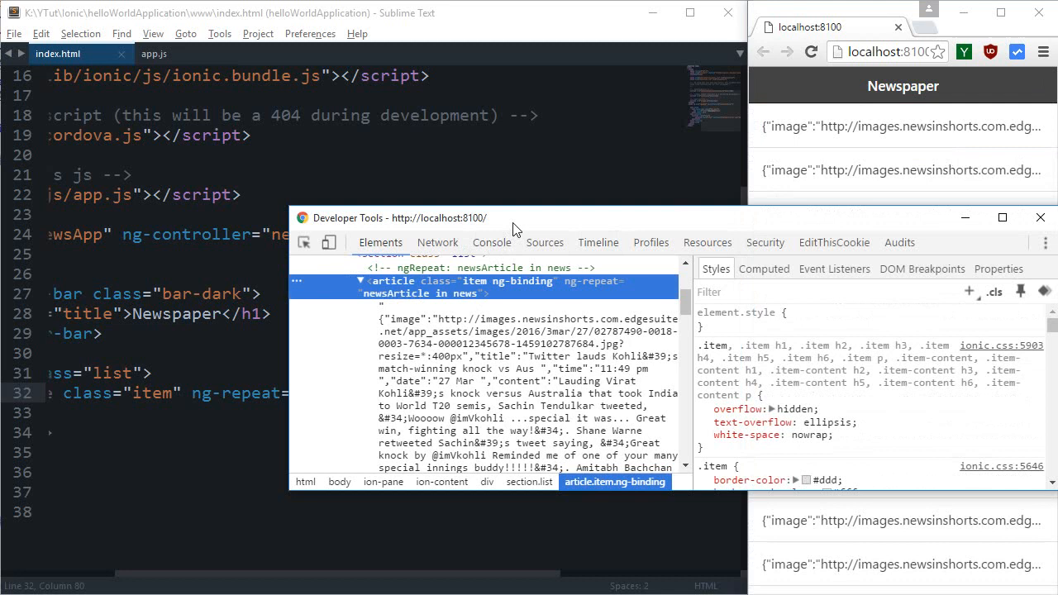
pyautogui.click(545, 180)
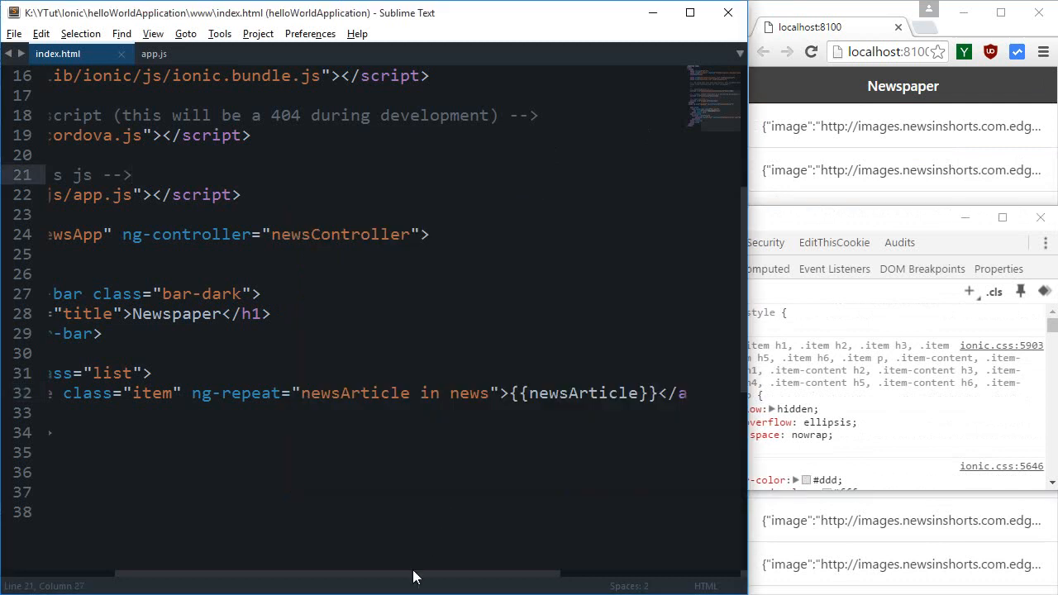
pyautogui.moveTo(480, 576); pyautogui.dragTo(303, 576)
pyautogui.scroll(3, 346, 282)
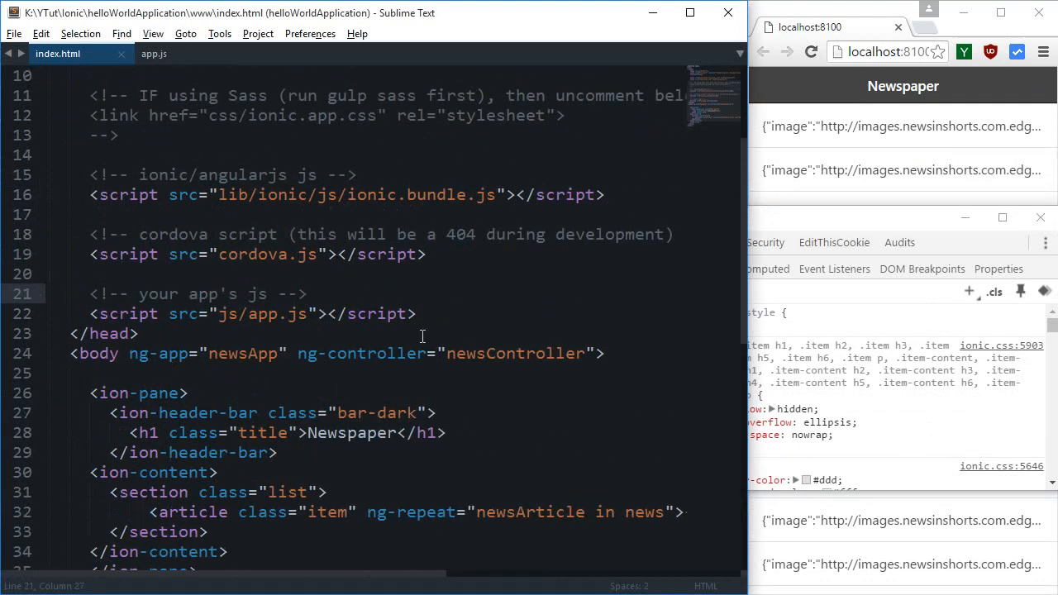